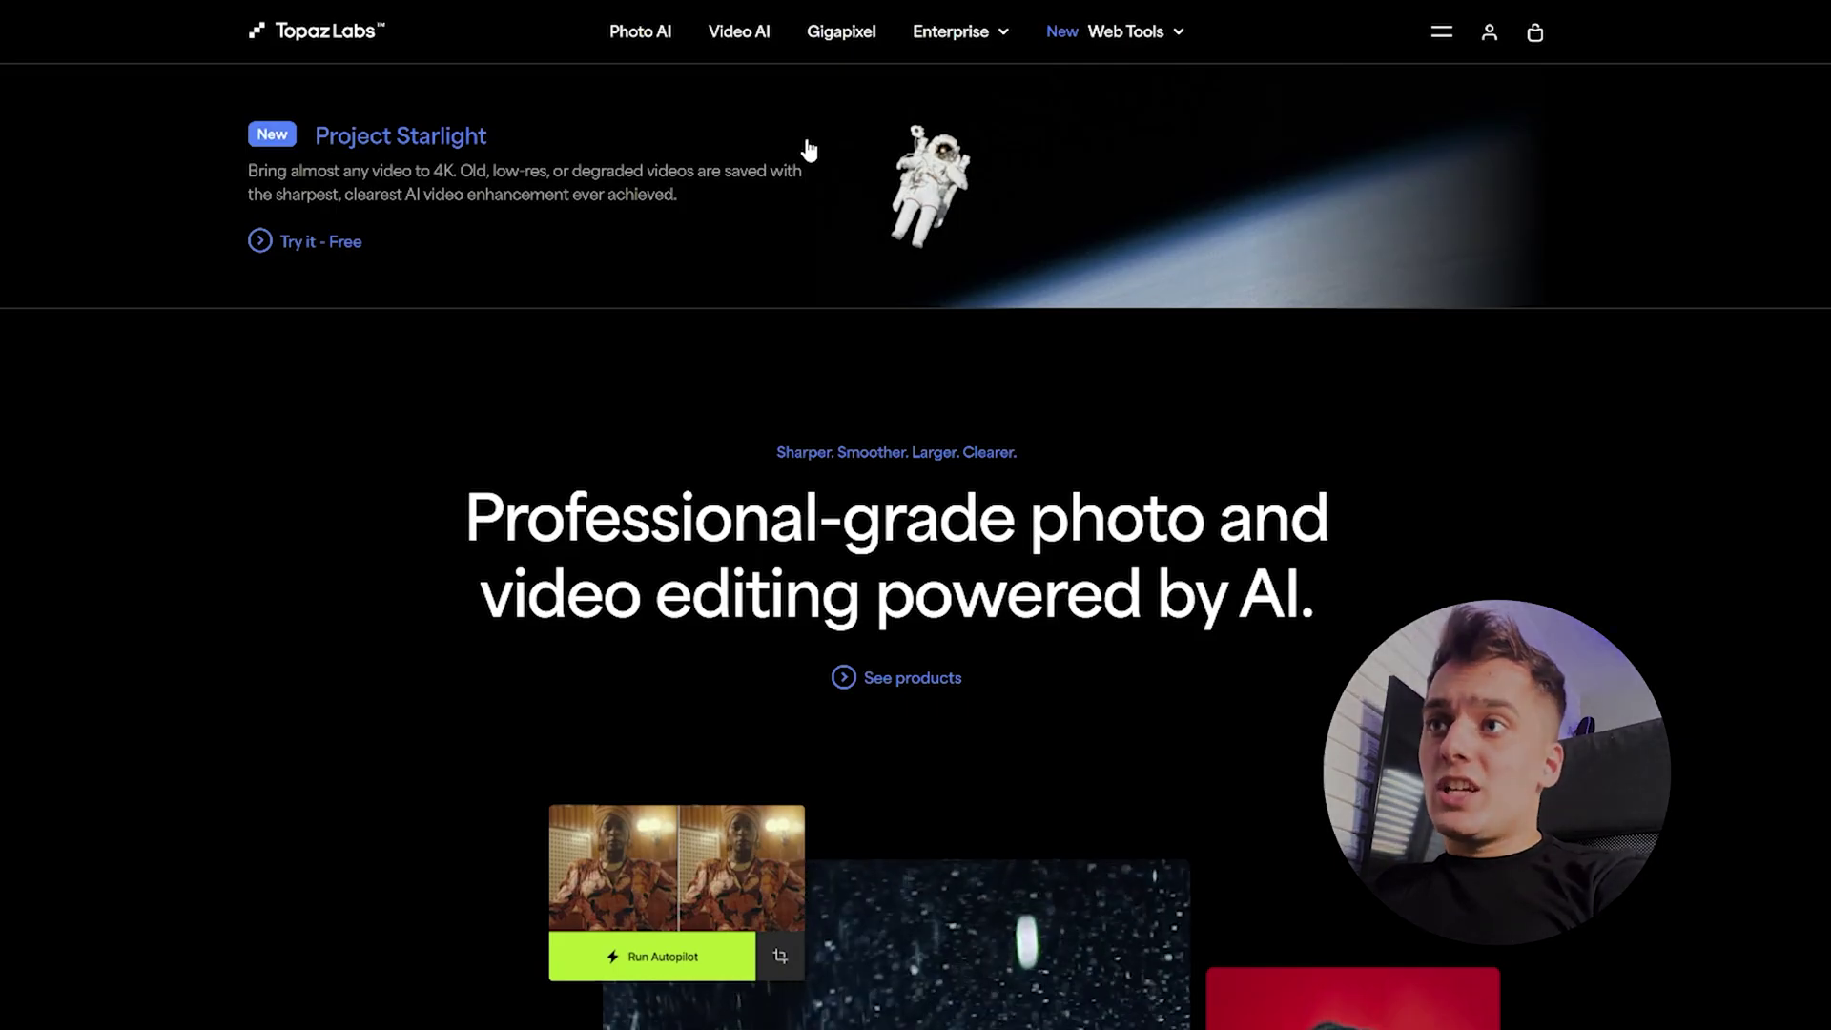
- Browse the Video AI 6 product page's feature tags and What's new cards, including Rhea XL
click(760, 31)
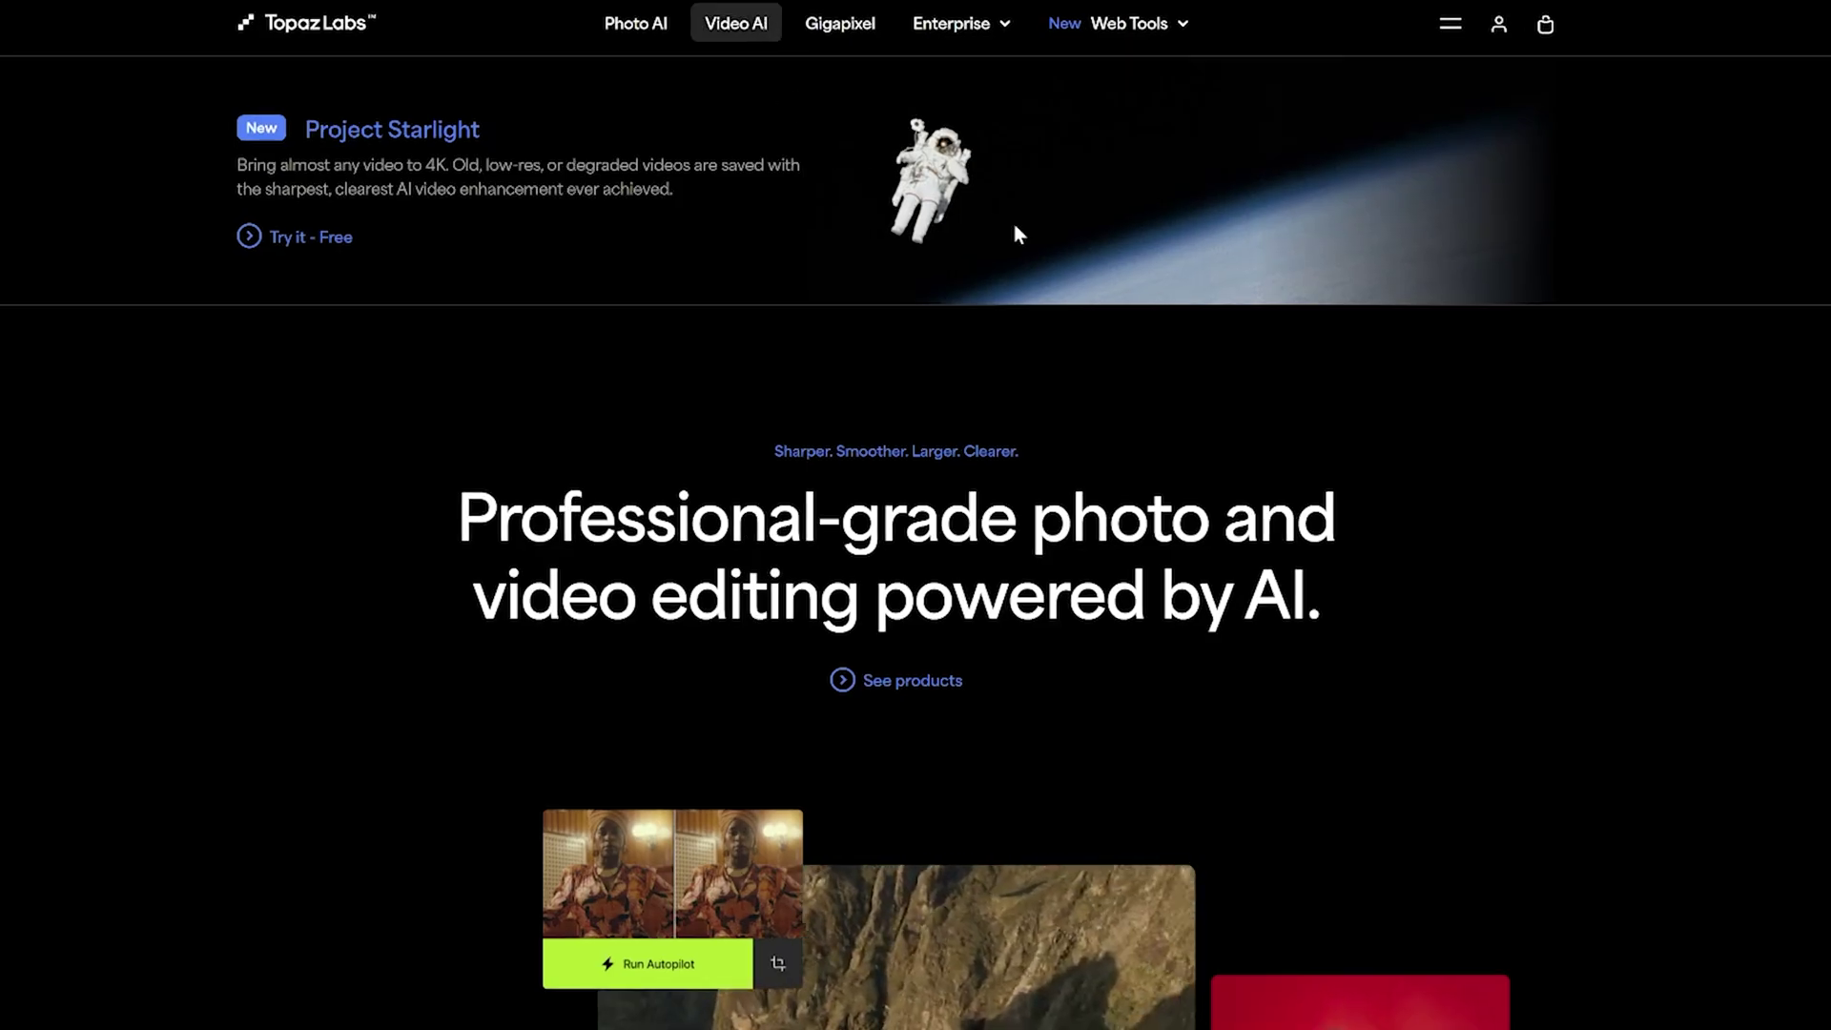
scroll(811, 236, down, 5)
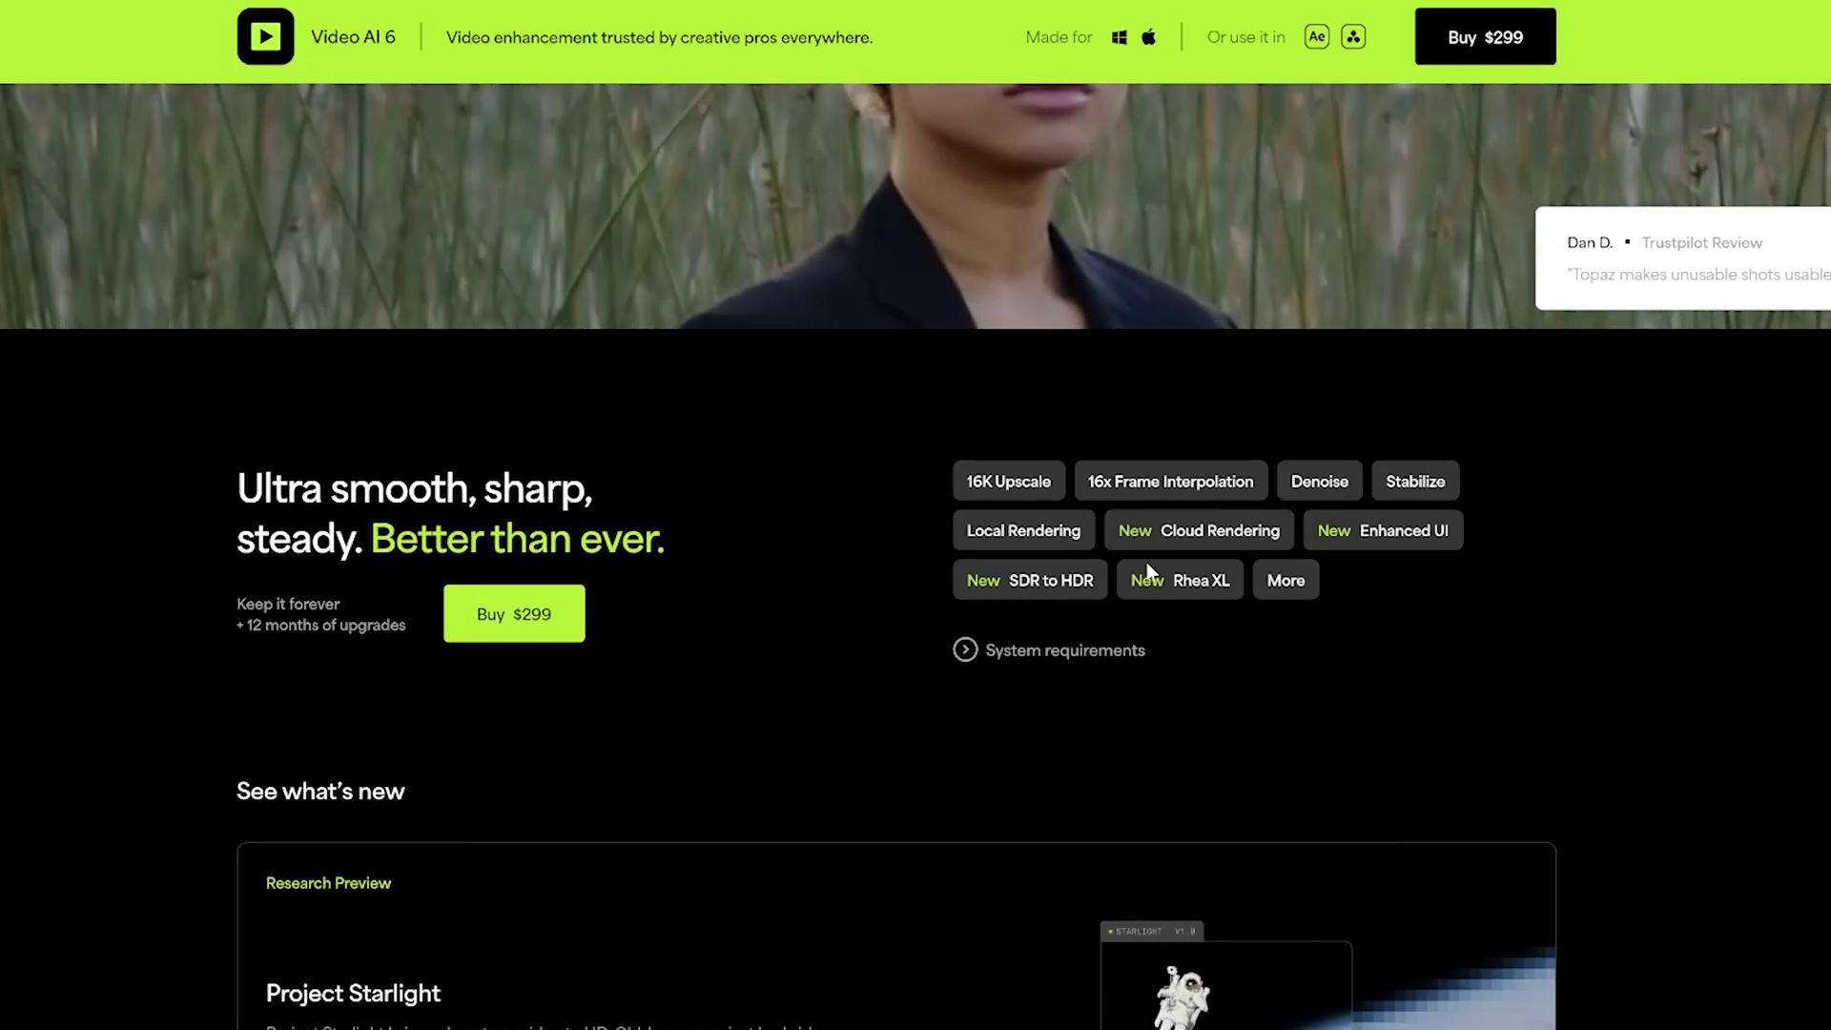
scroll(807, 563, up, 4)
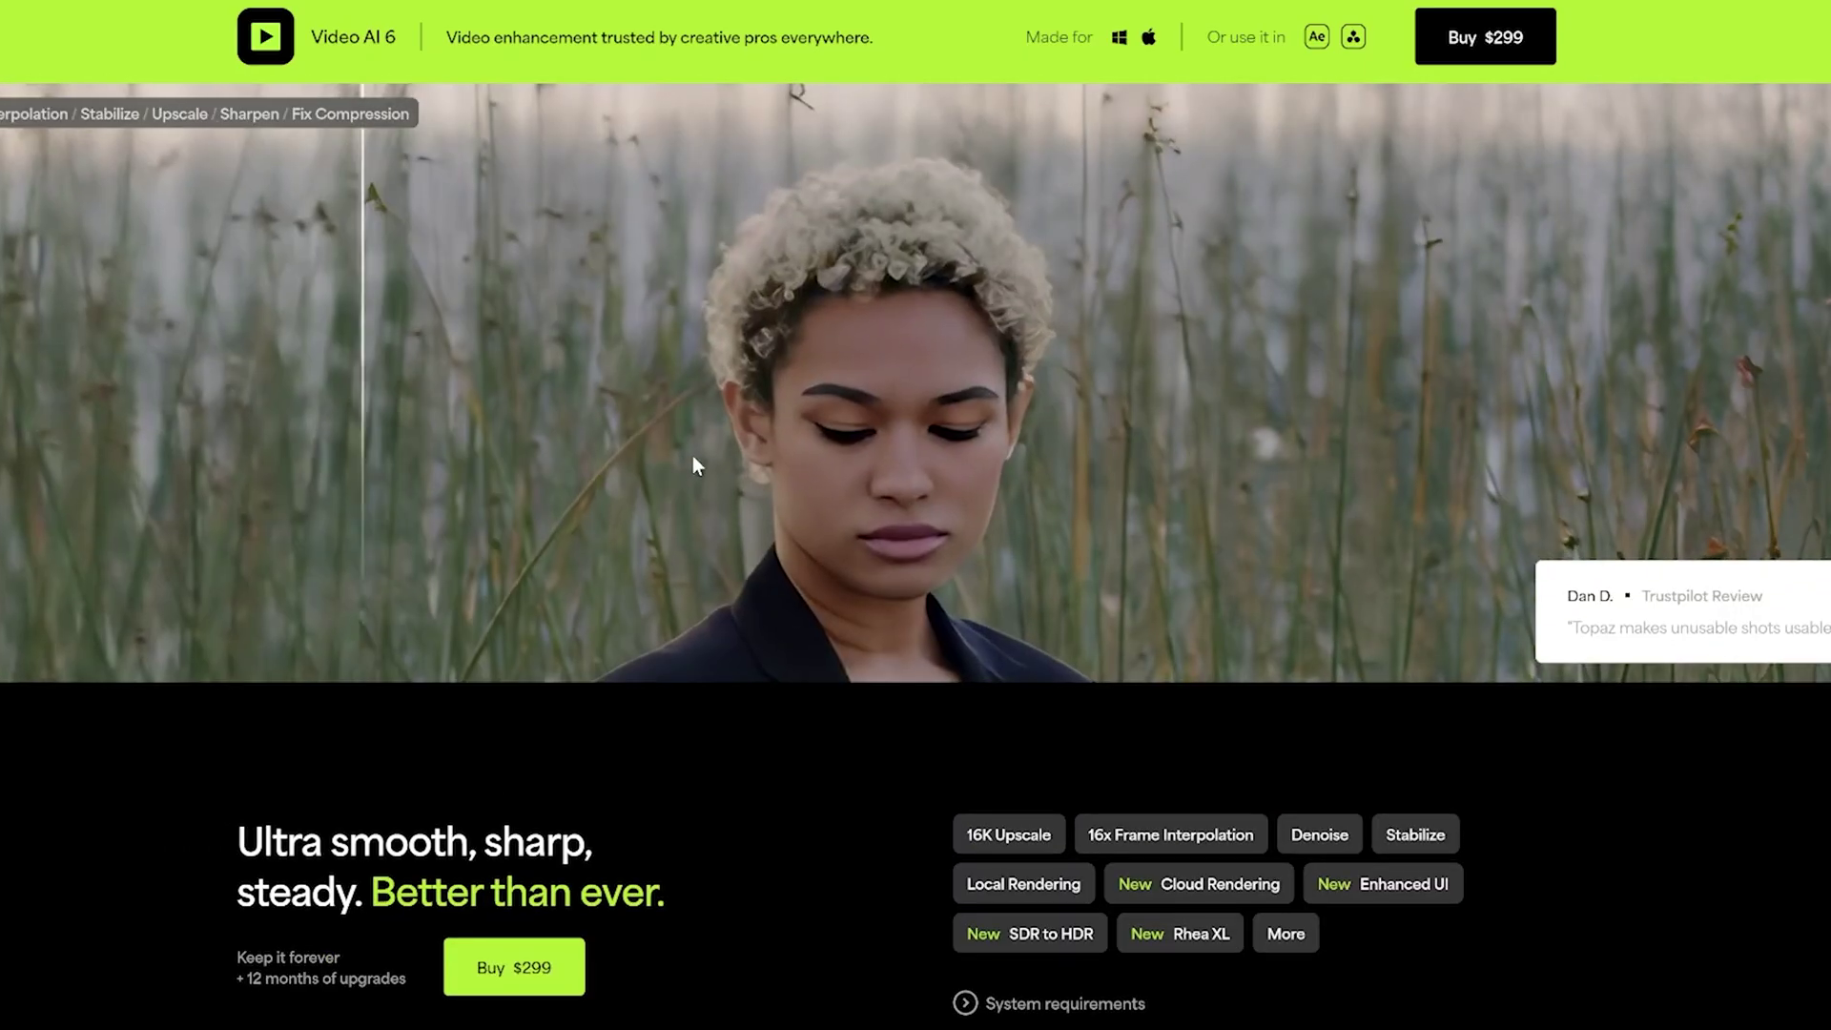
scroll(757, 455, up, 1)
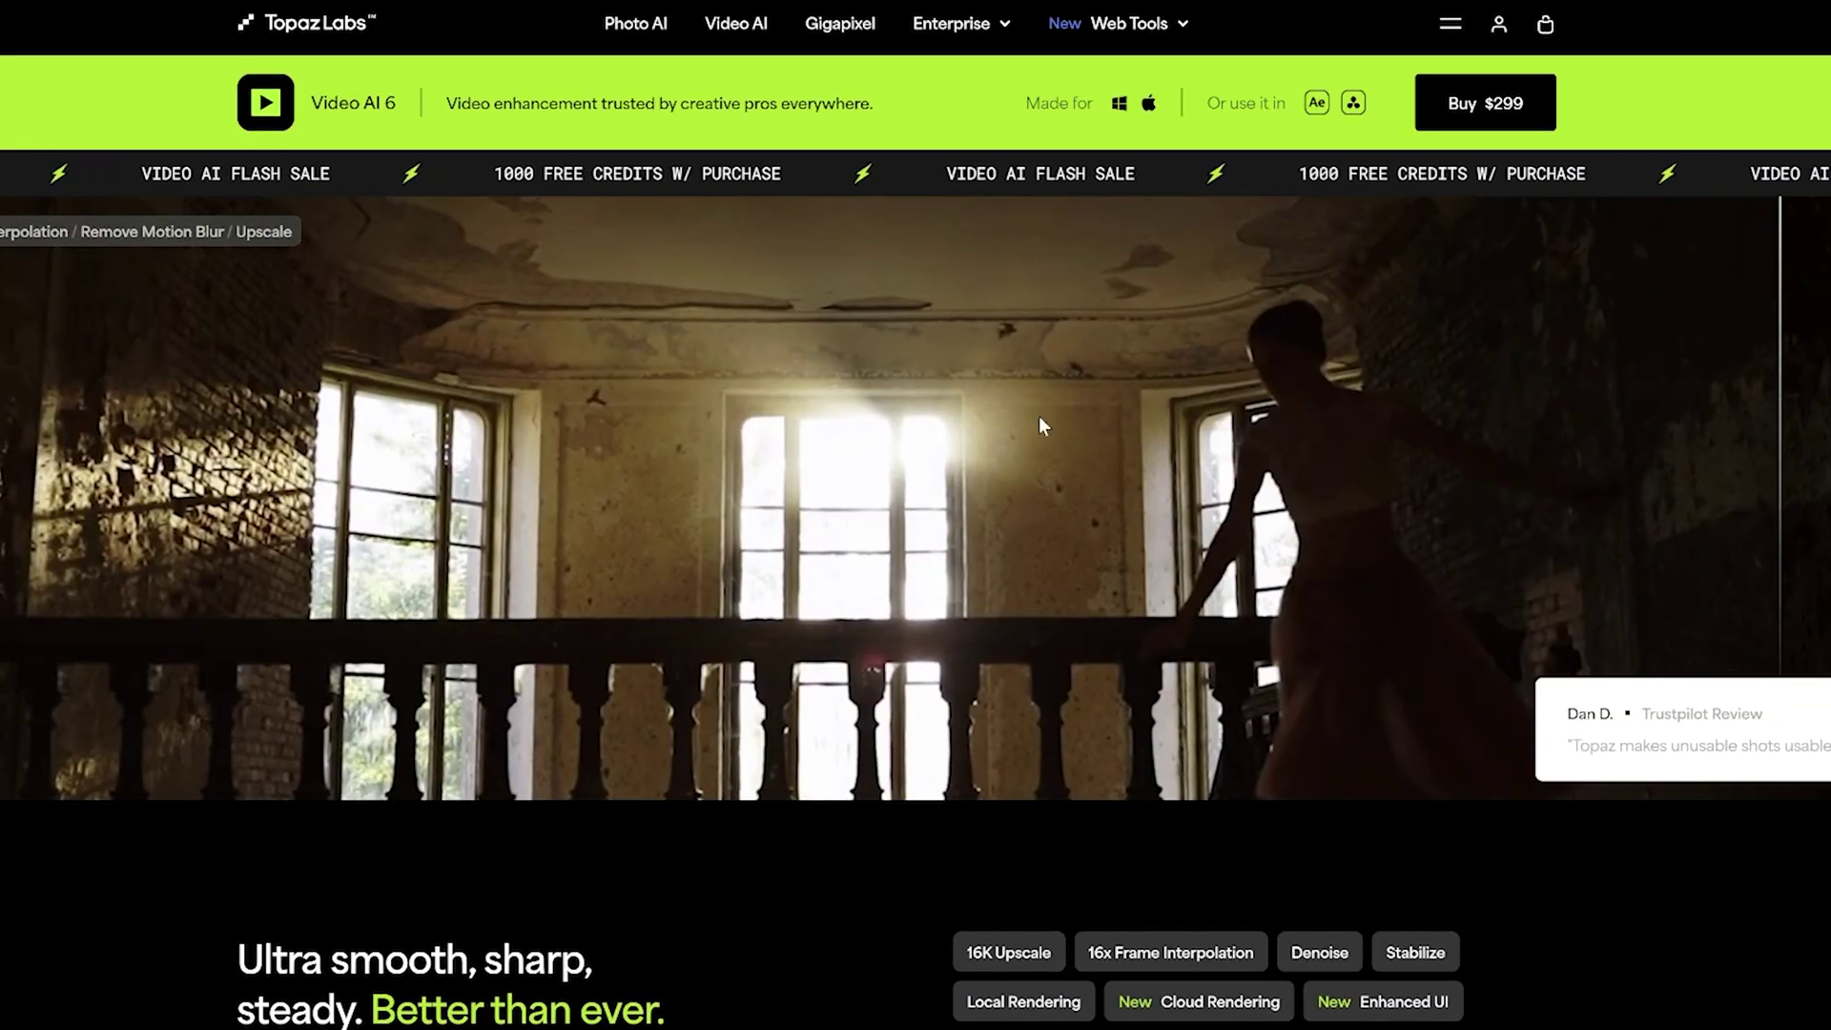
scroll(668, 429, down, 4)
scroll(666, 430, down, 10)
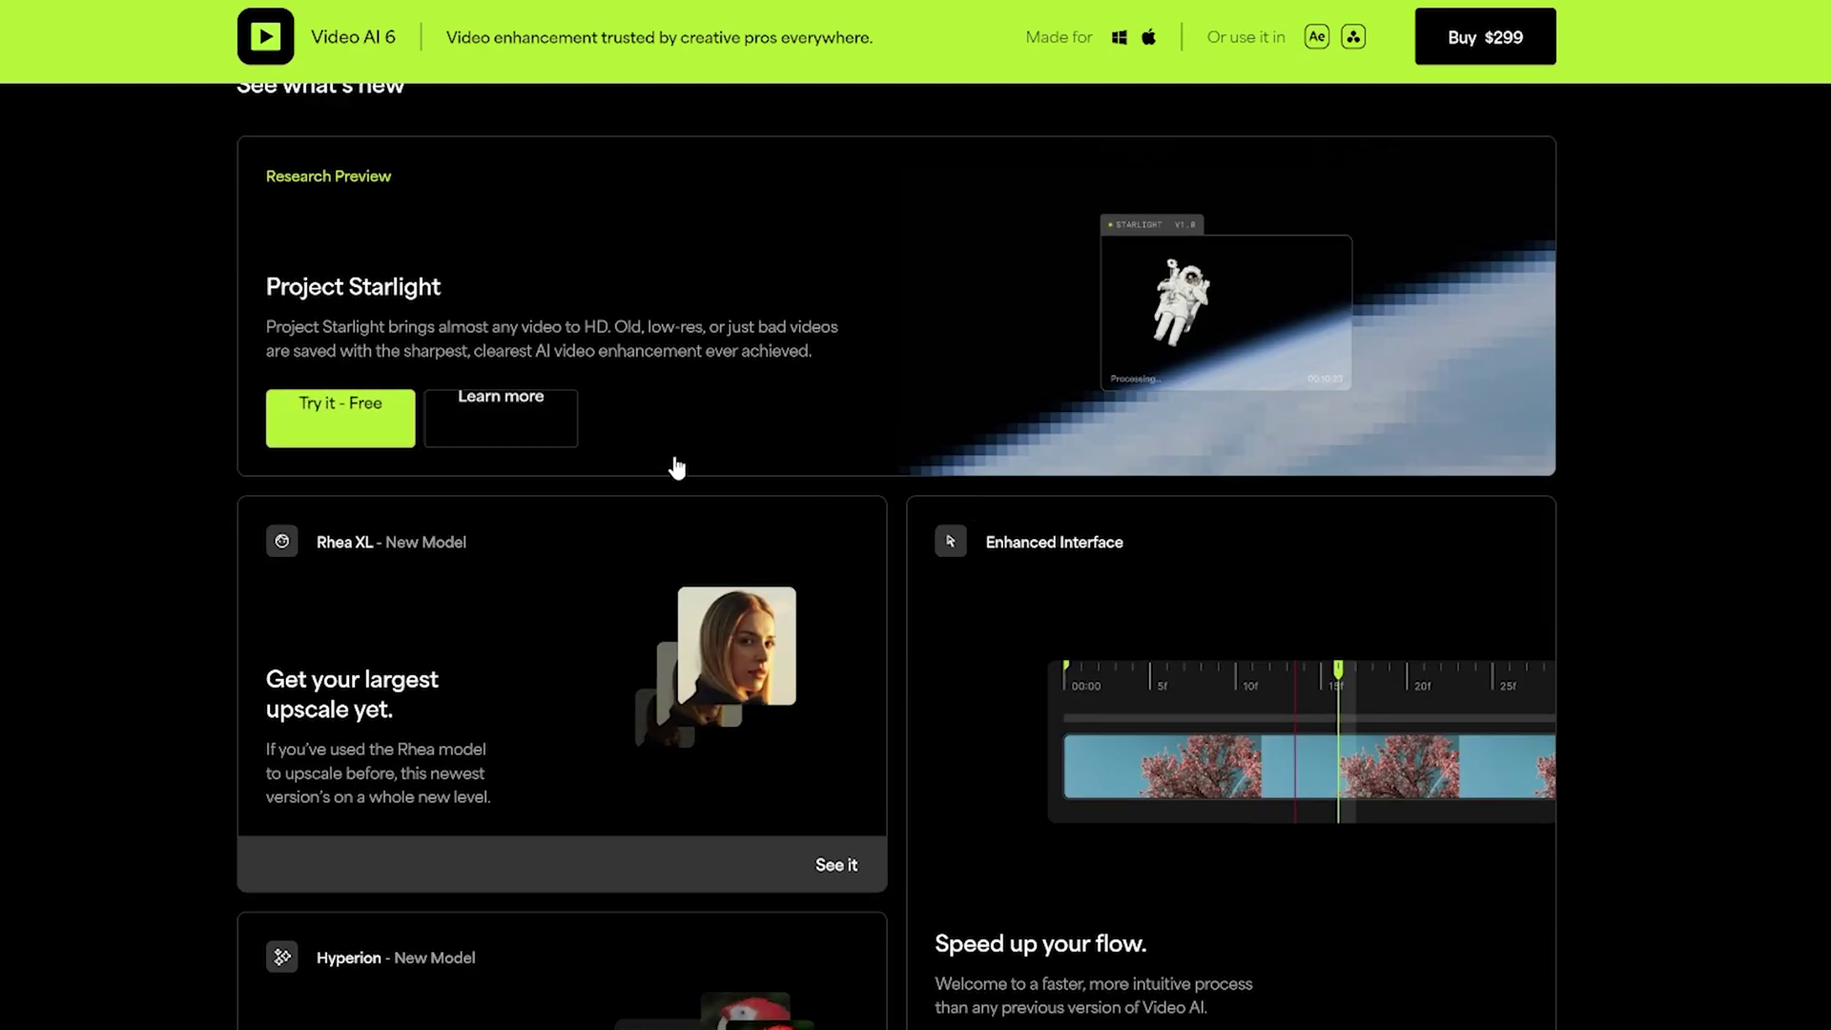
scroll(620, 453, up, 8)
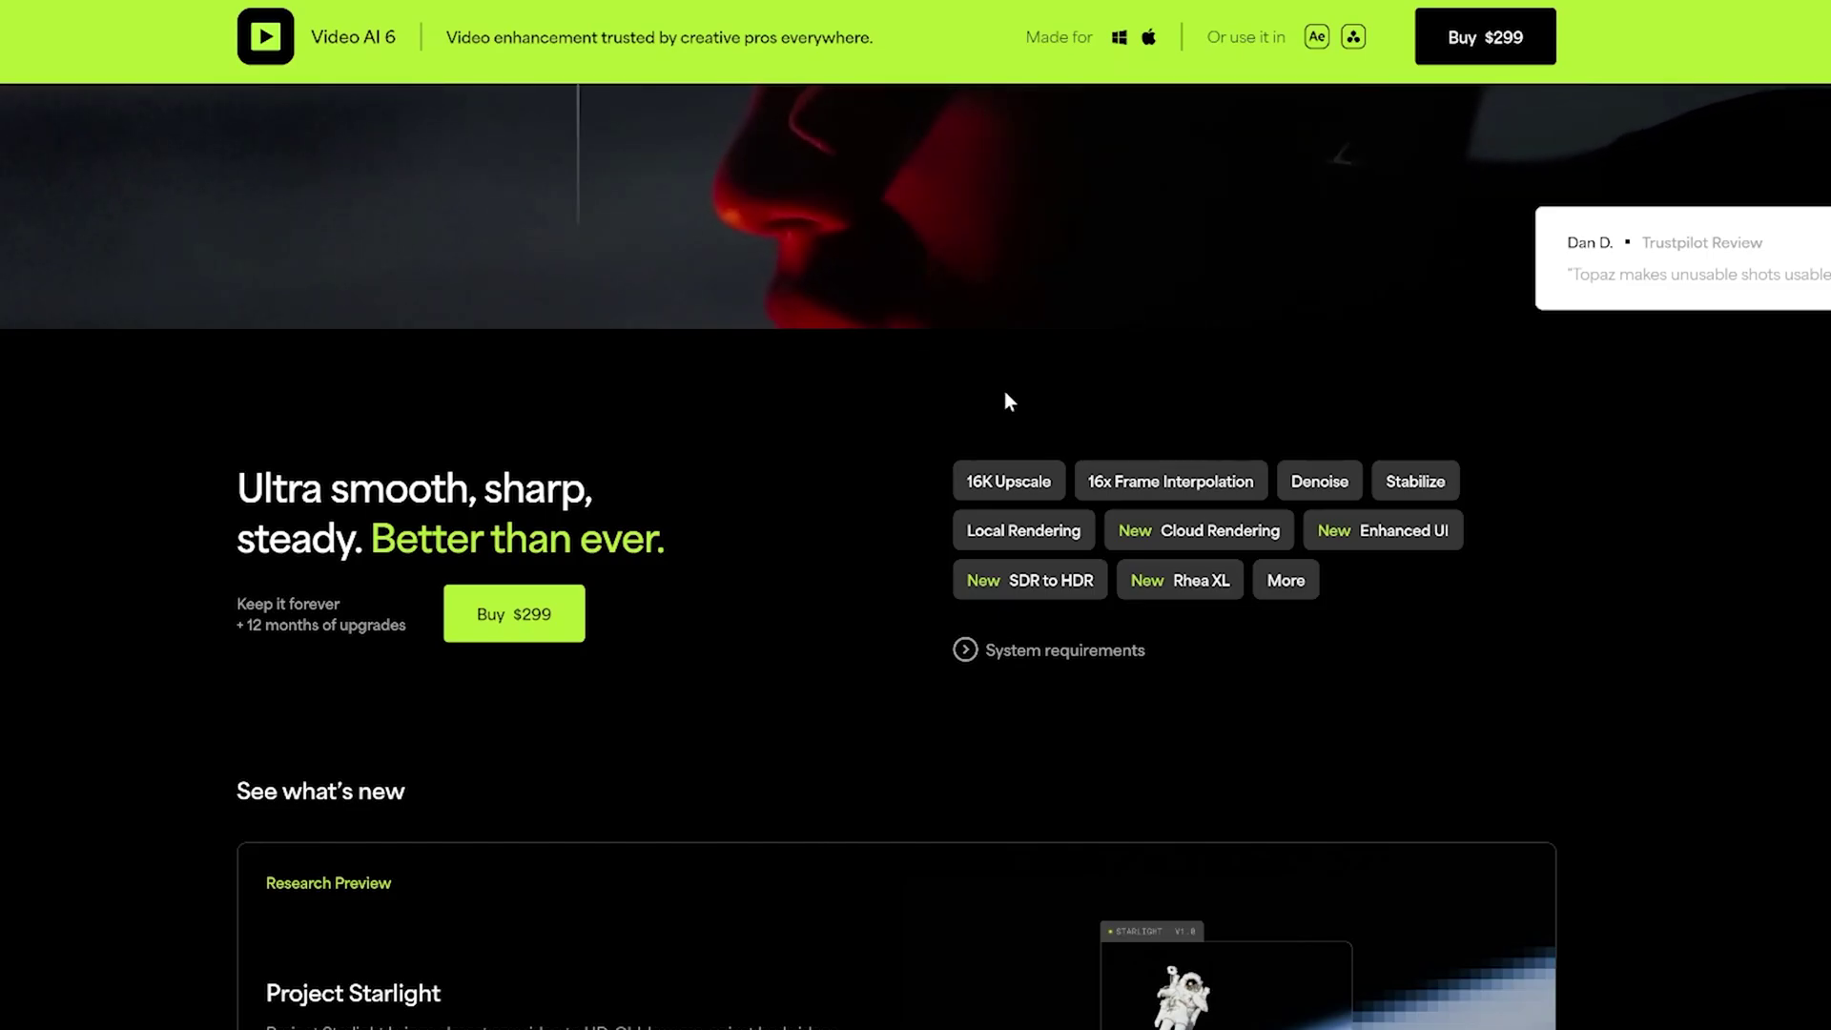
scroll(1125, 667, down, 20)
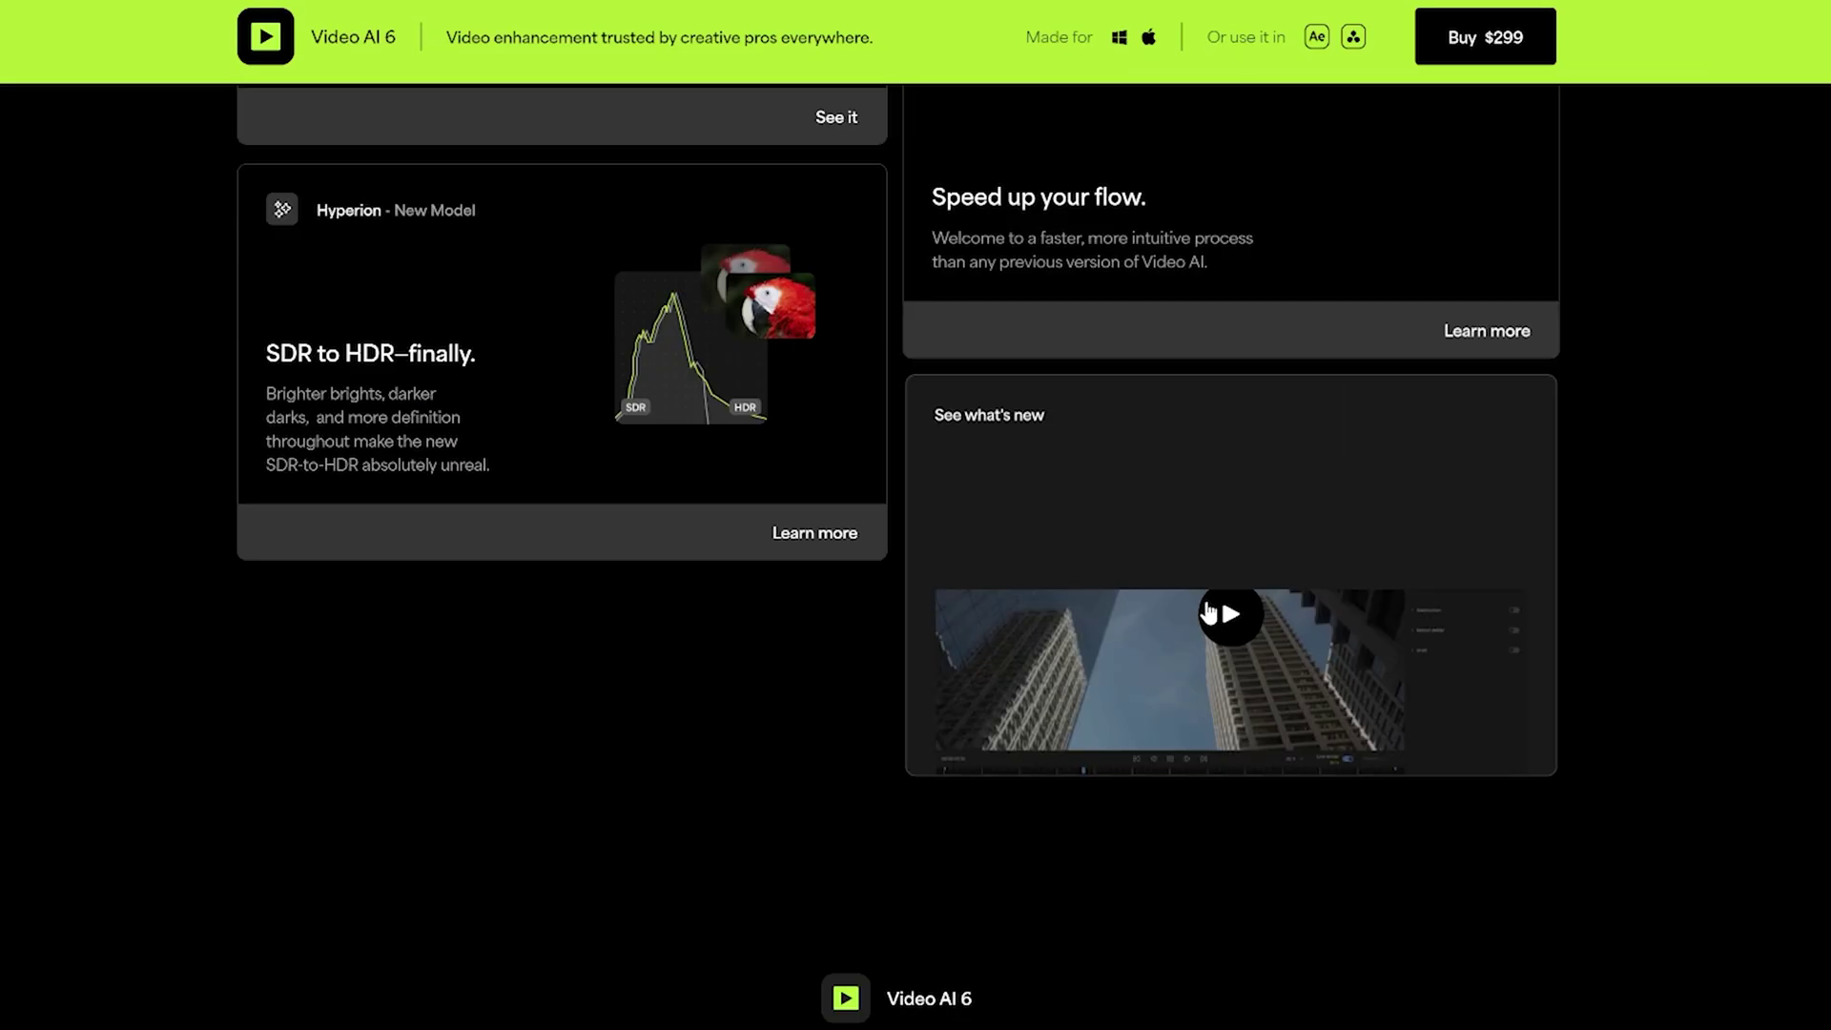
scroll(1149, 651, down, 5)
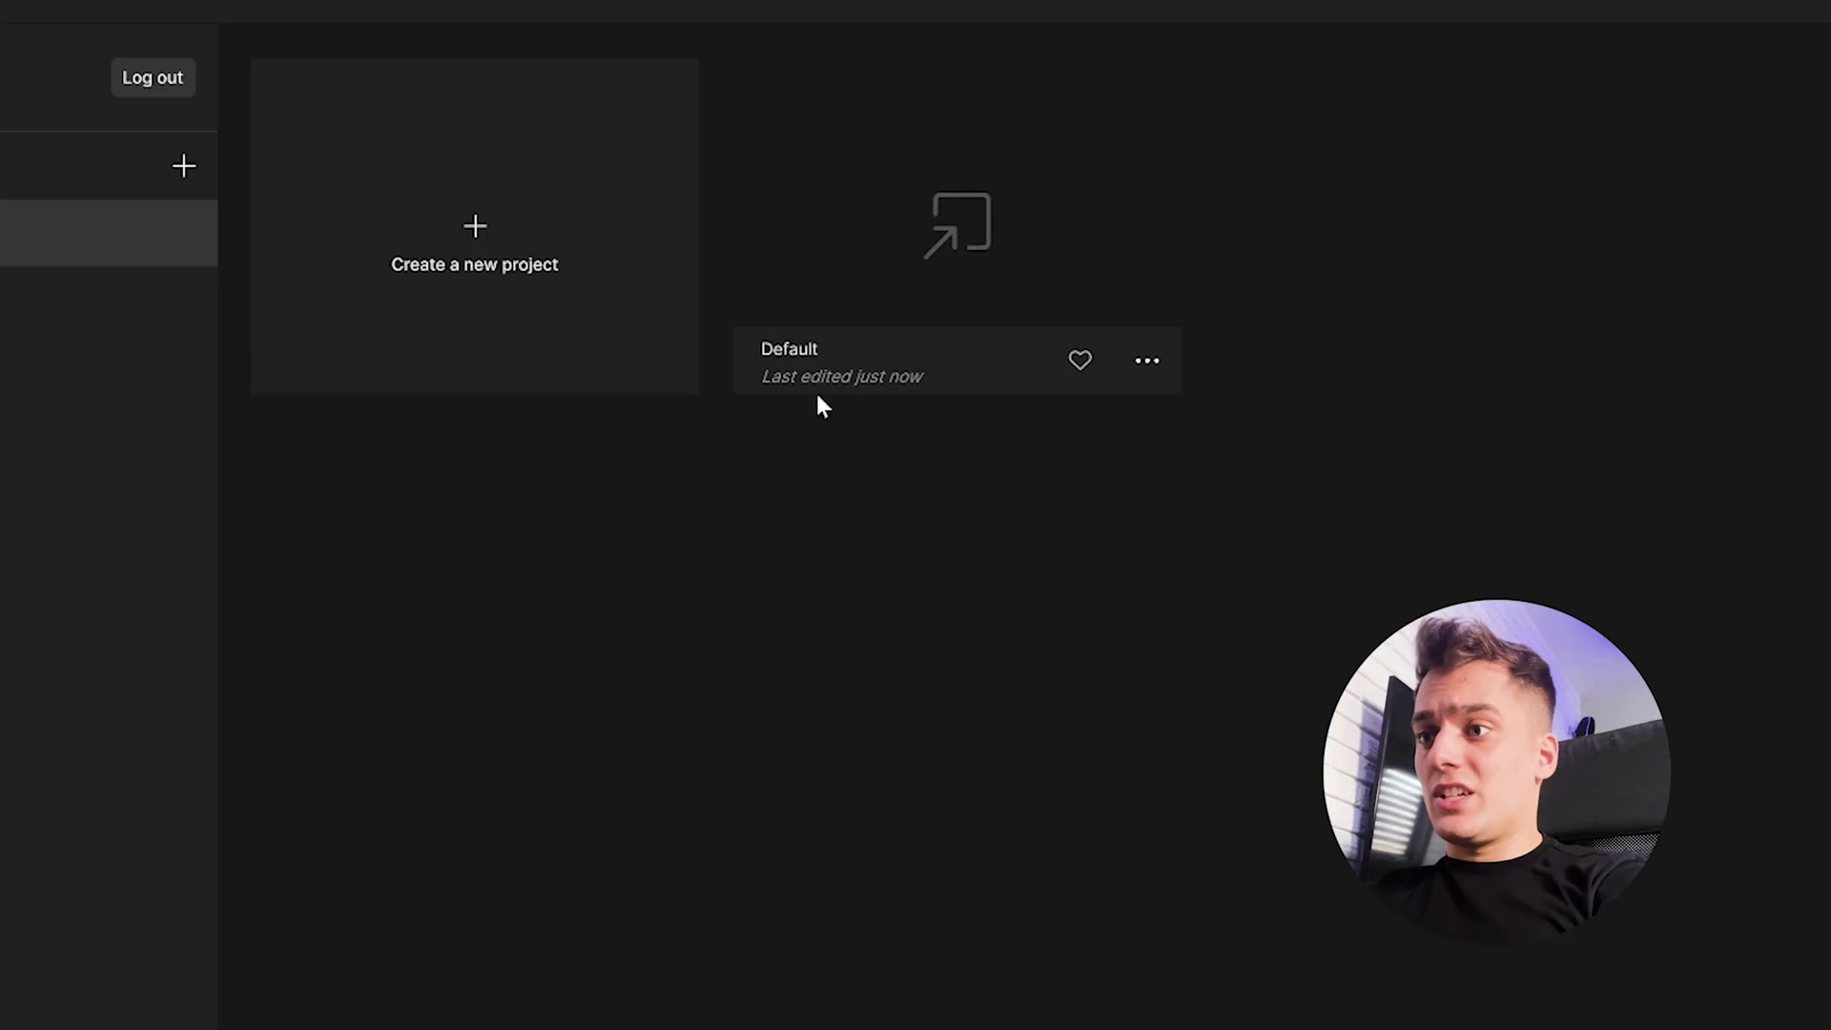
- From the Default project, enlarge the file dialog and pick Low Res.mp4, confirming the replacement
click(818, 393)
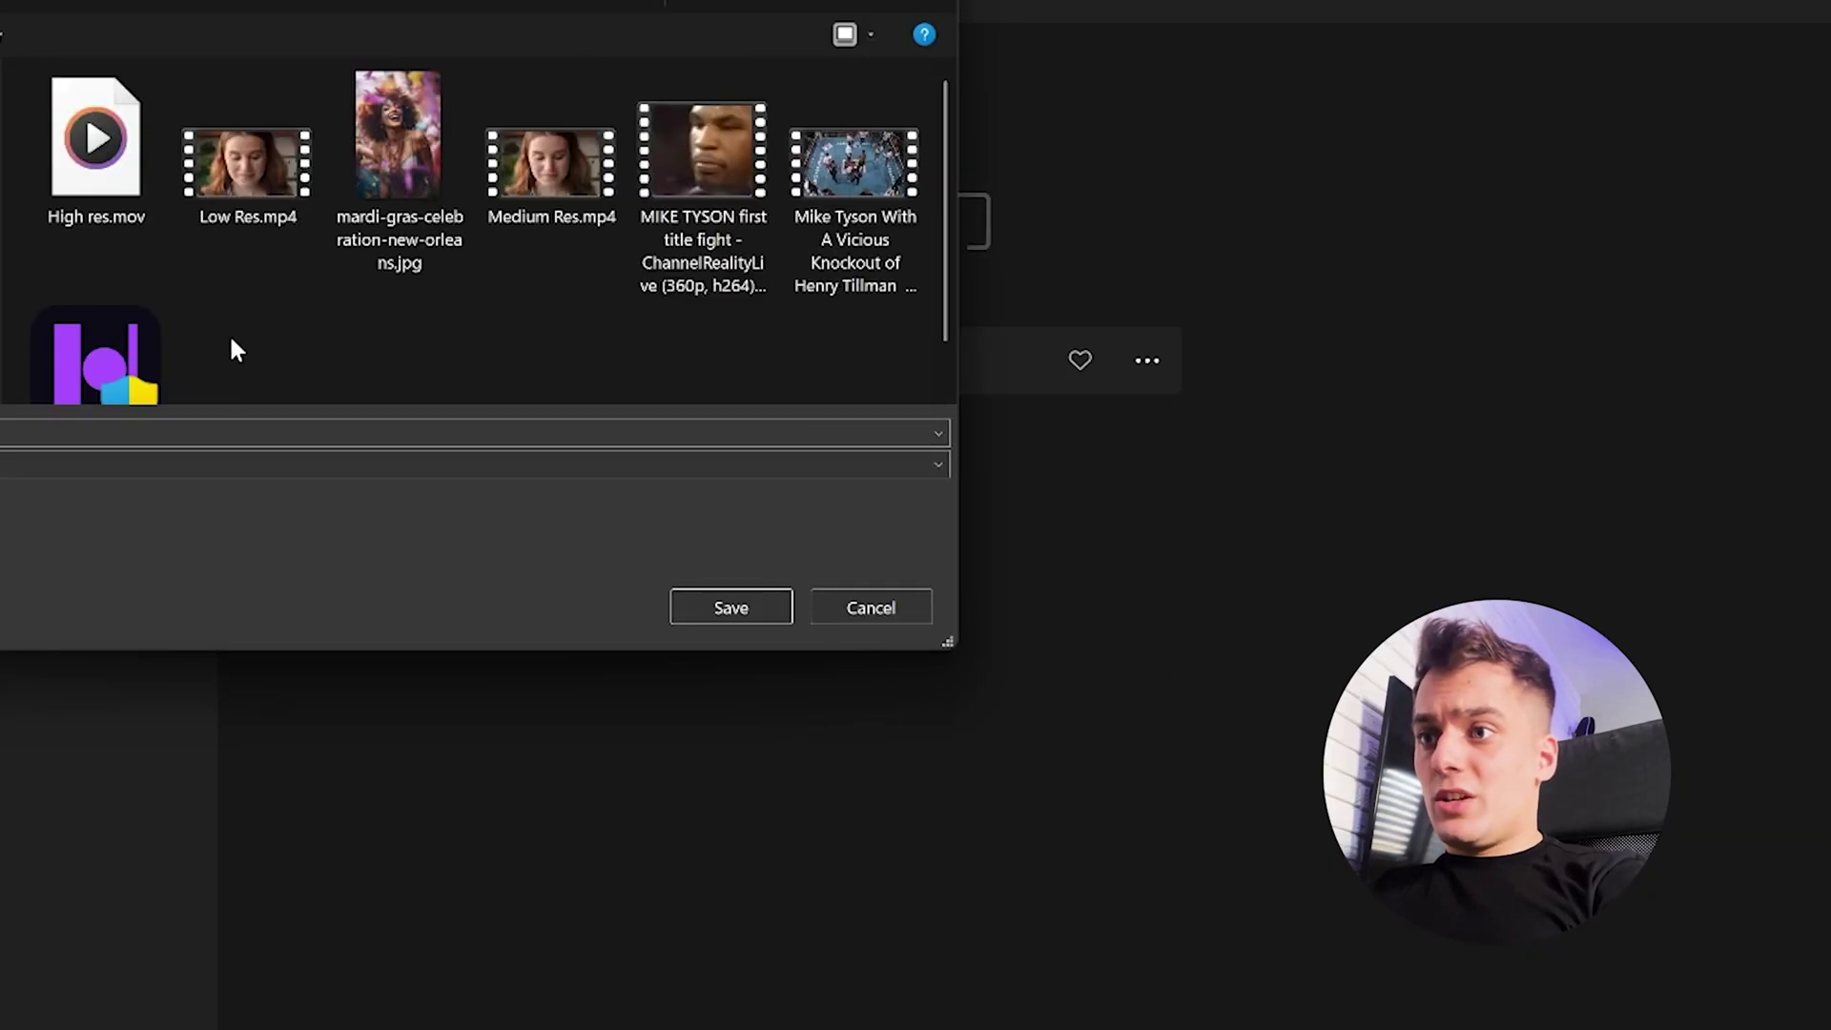
drag(947, 642, 1827, 1025)
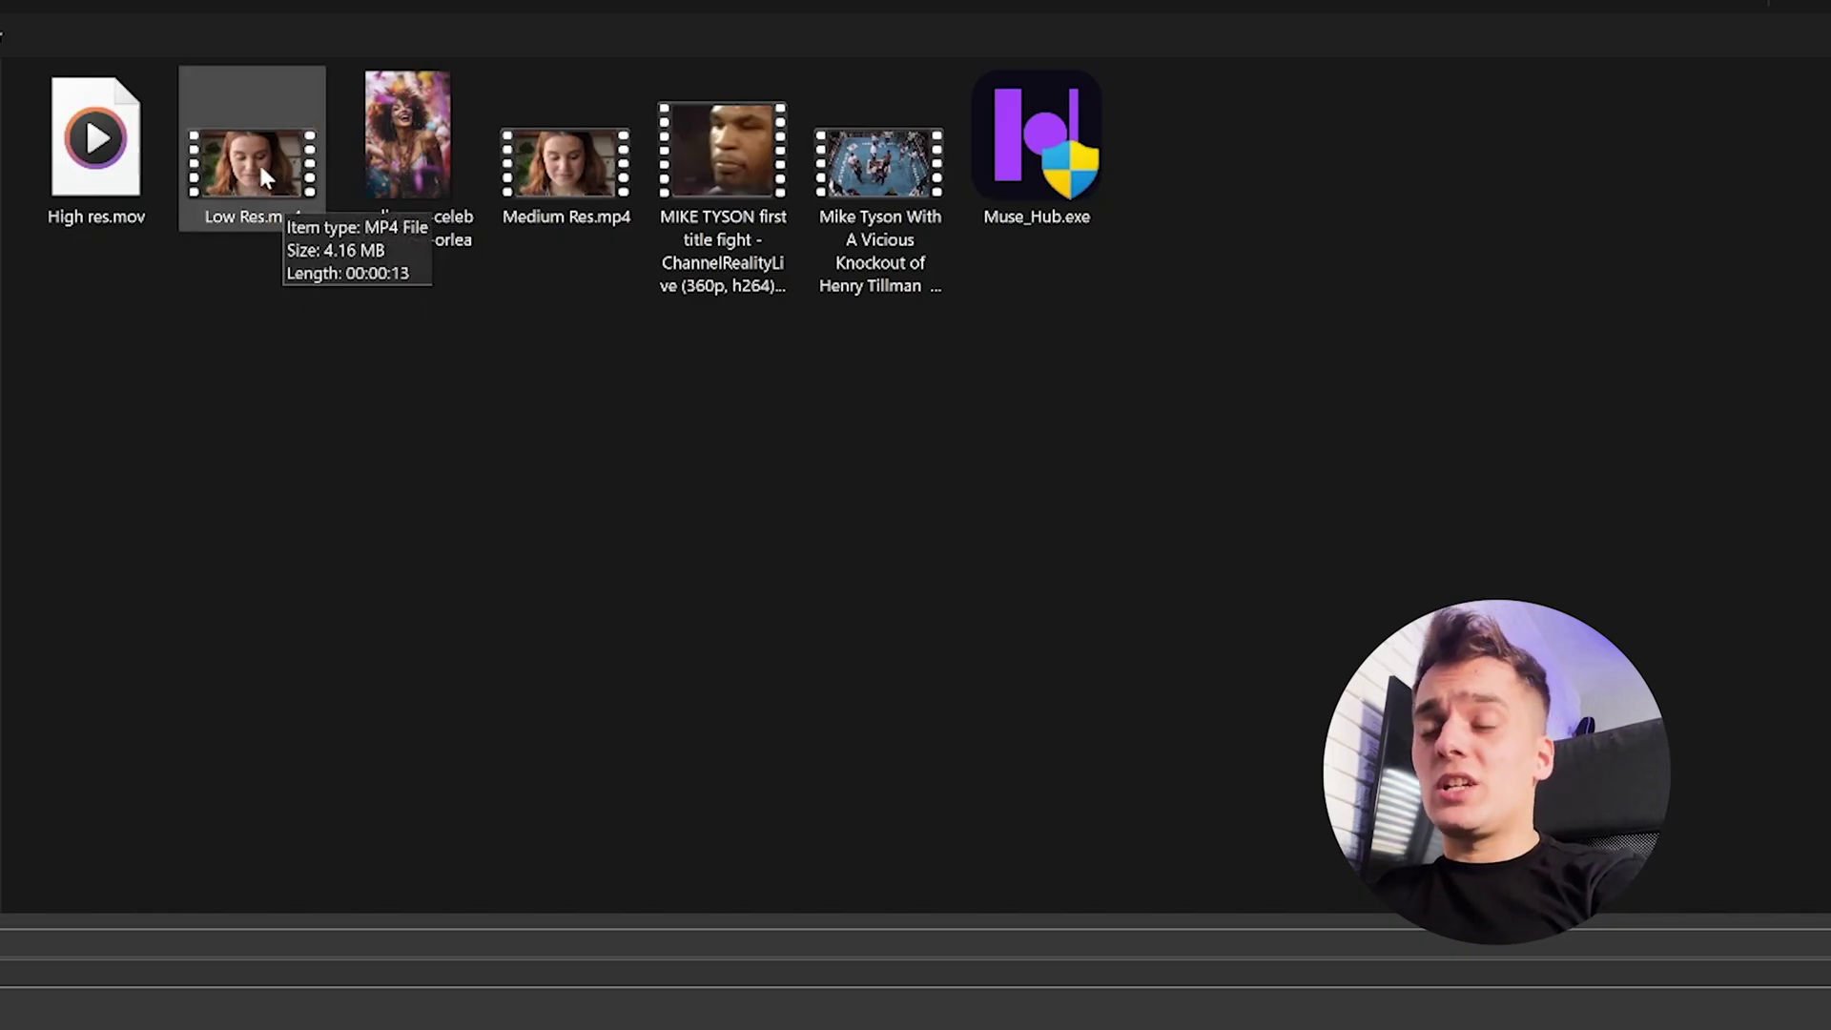
double_click(260, 163)
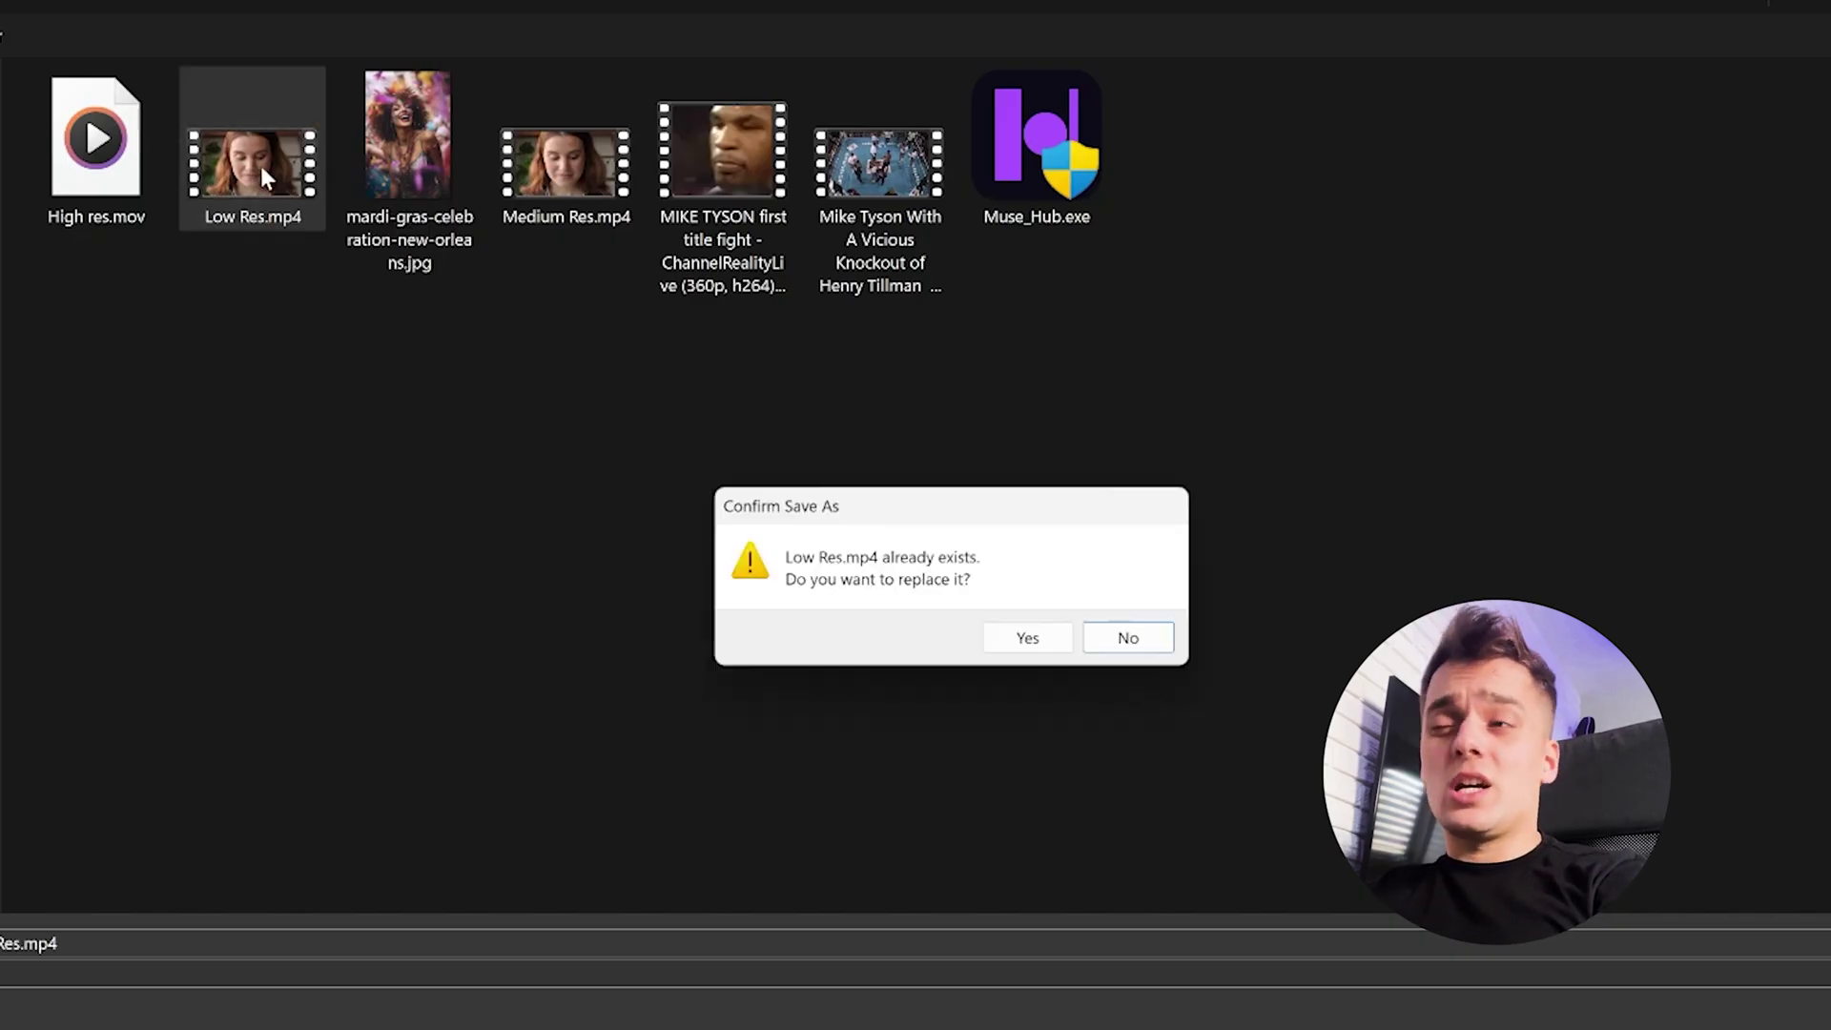
click(1034, 644)
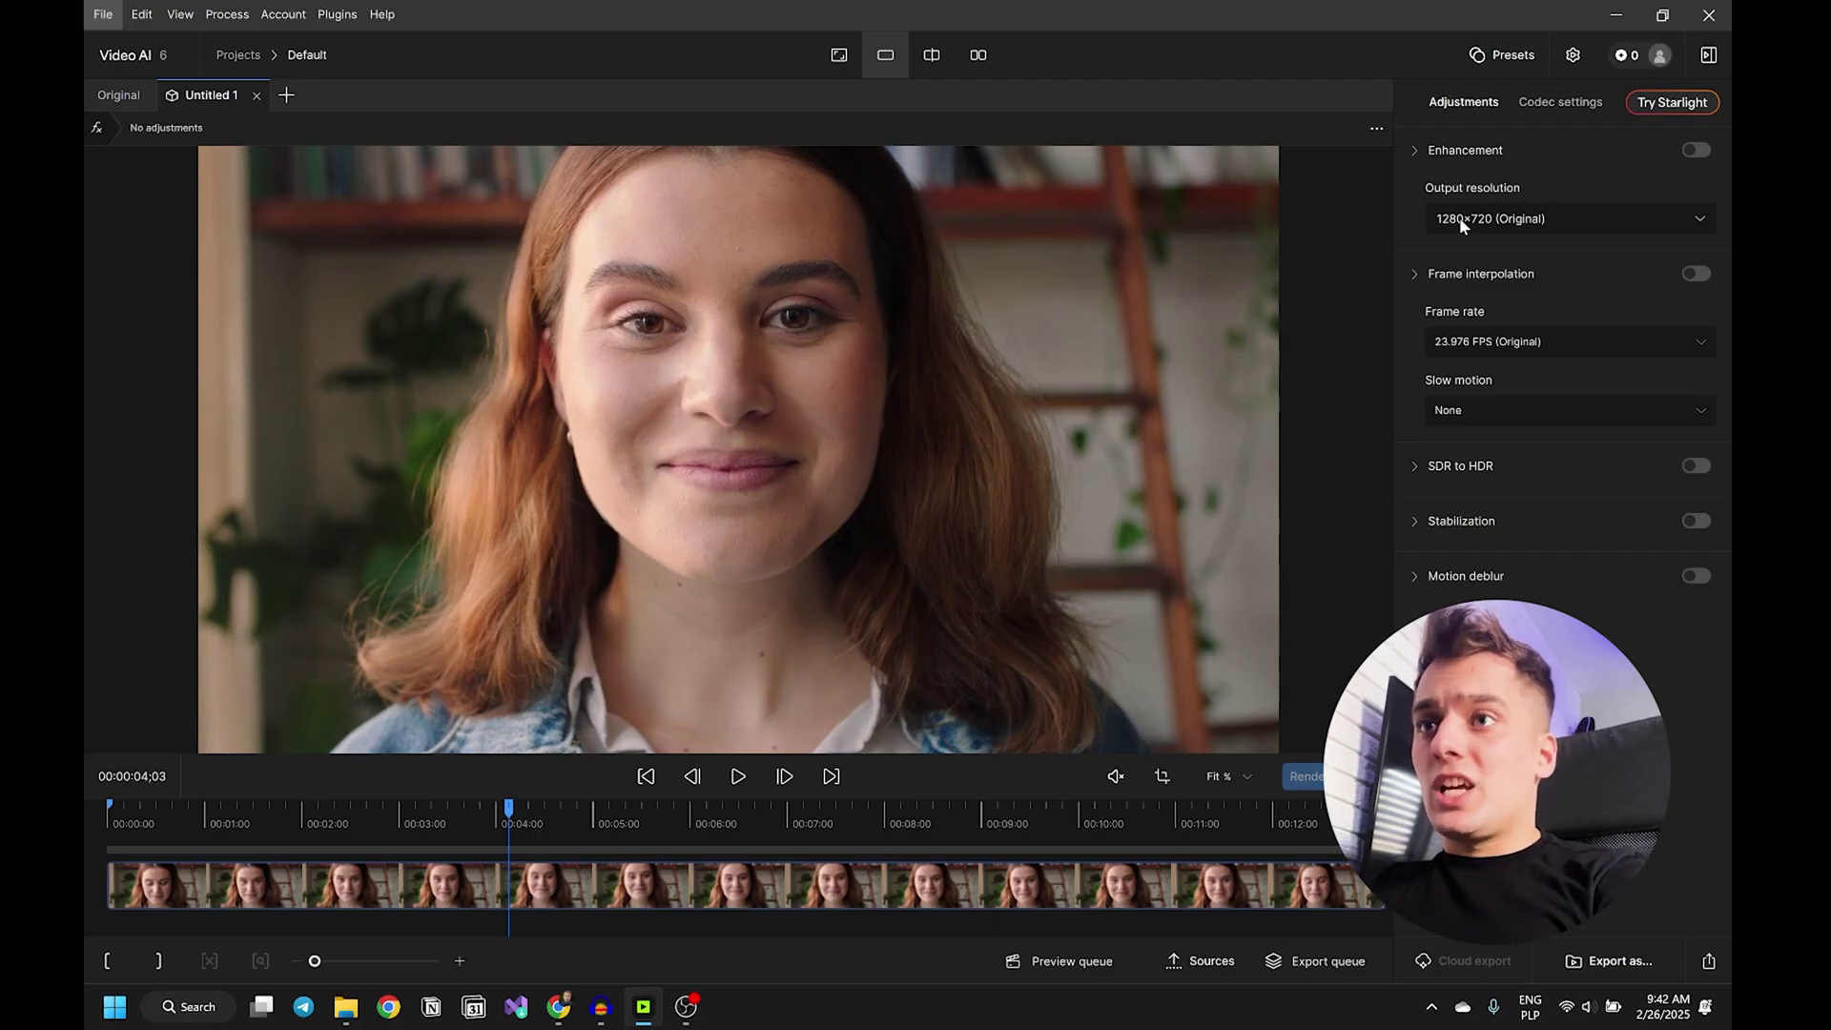
- Choose 3840×2160 (4K) as the clip's output resolution
click(1460, 217)
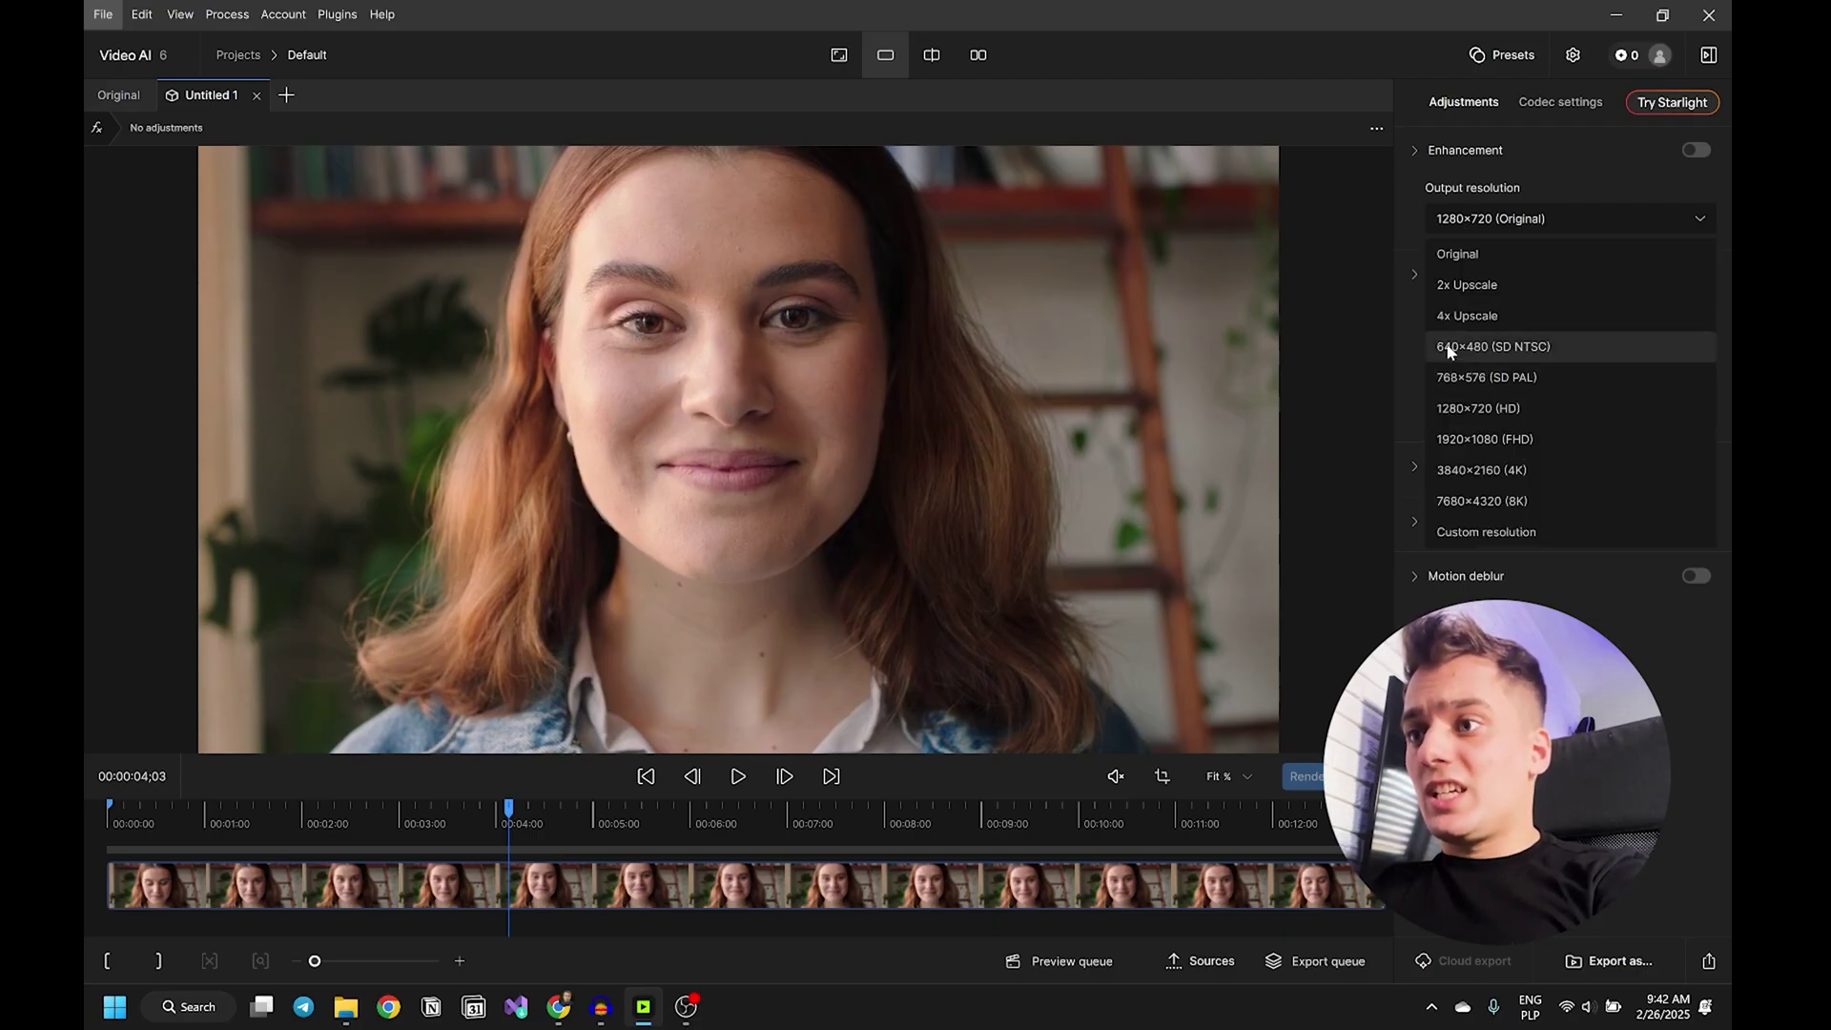
click(1483, 469)
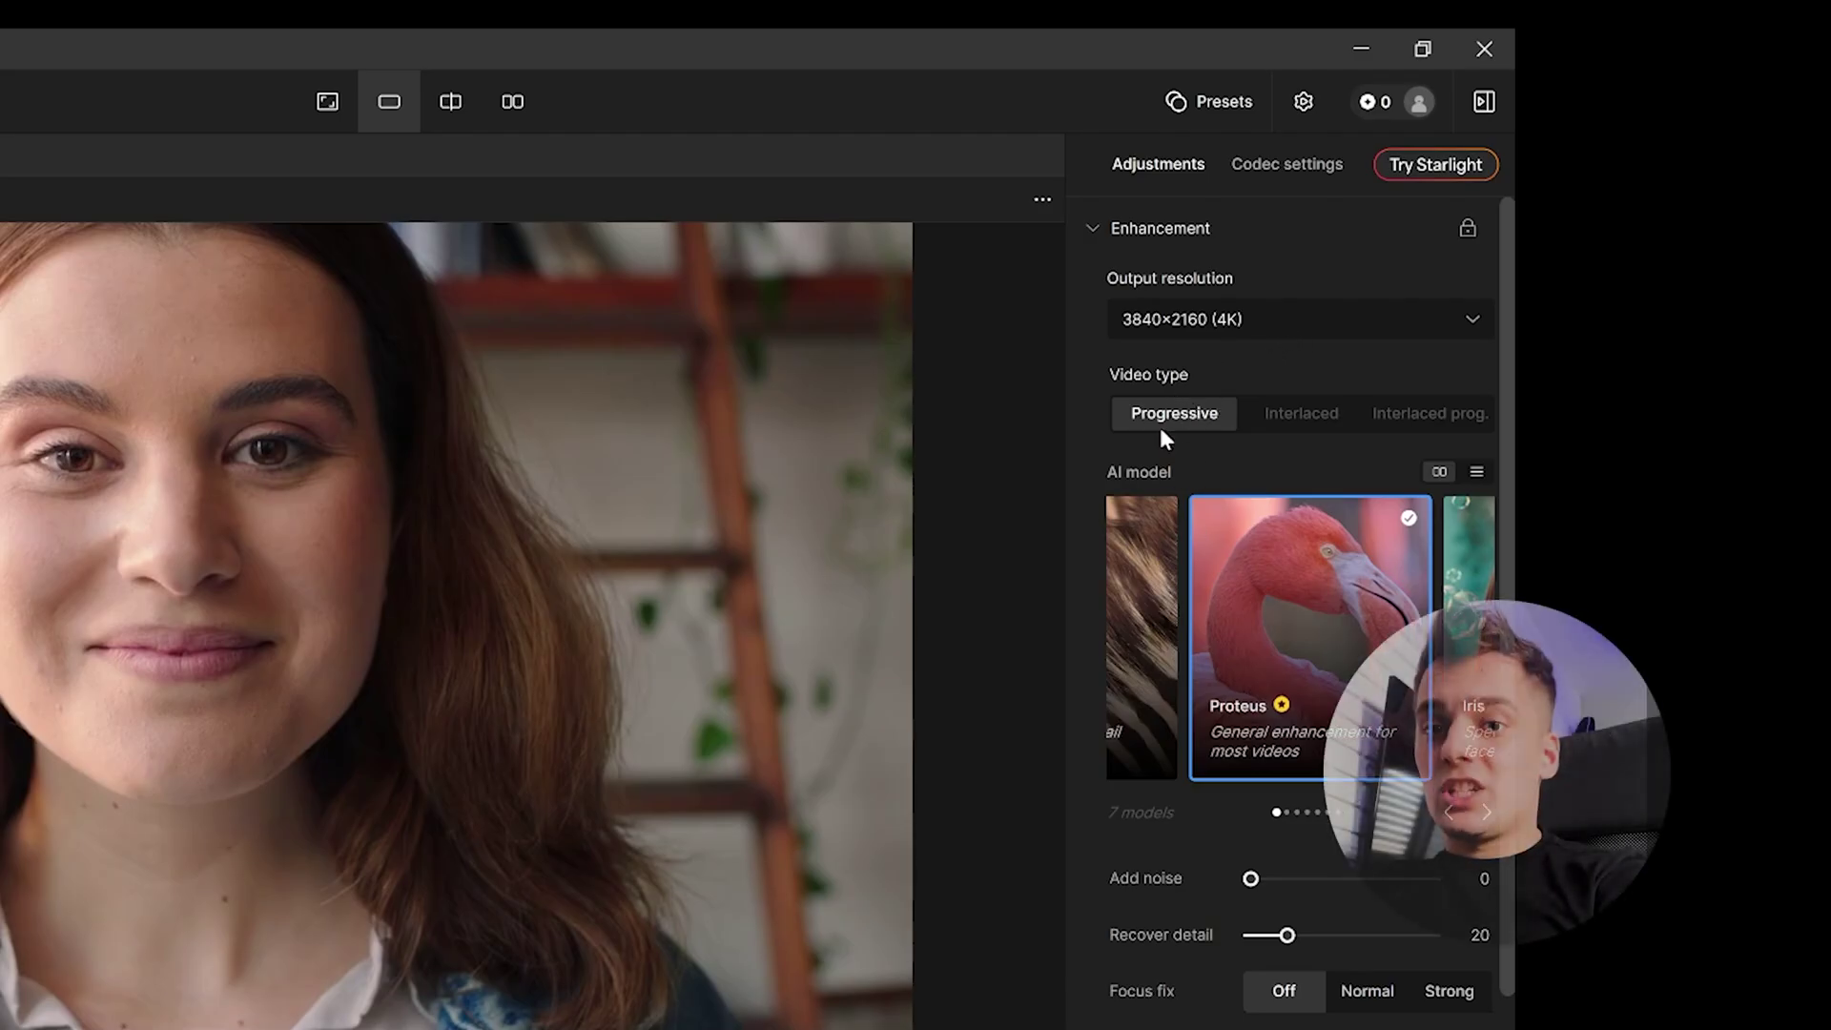
mouse_move(1154, 377)
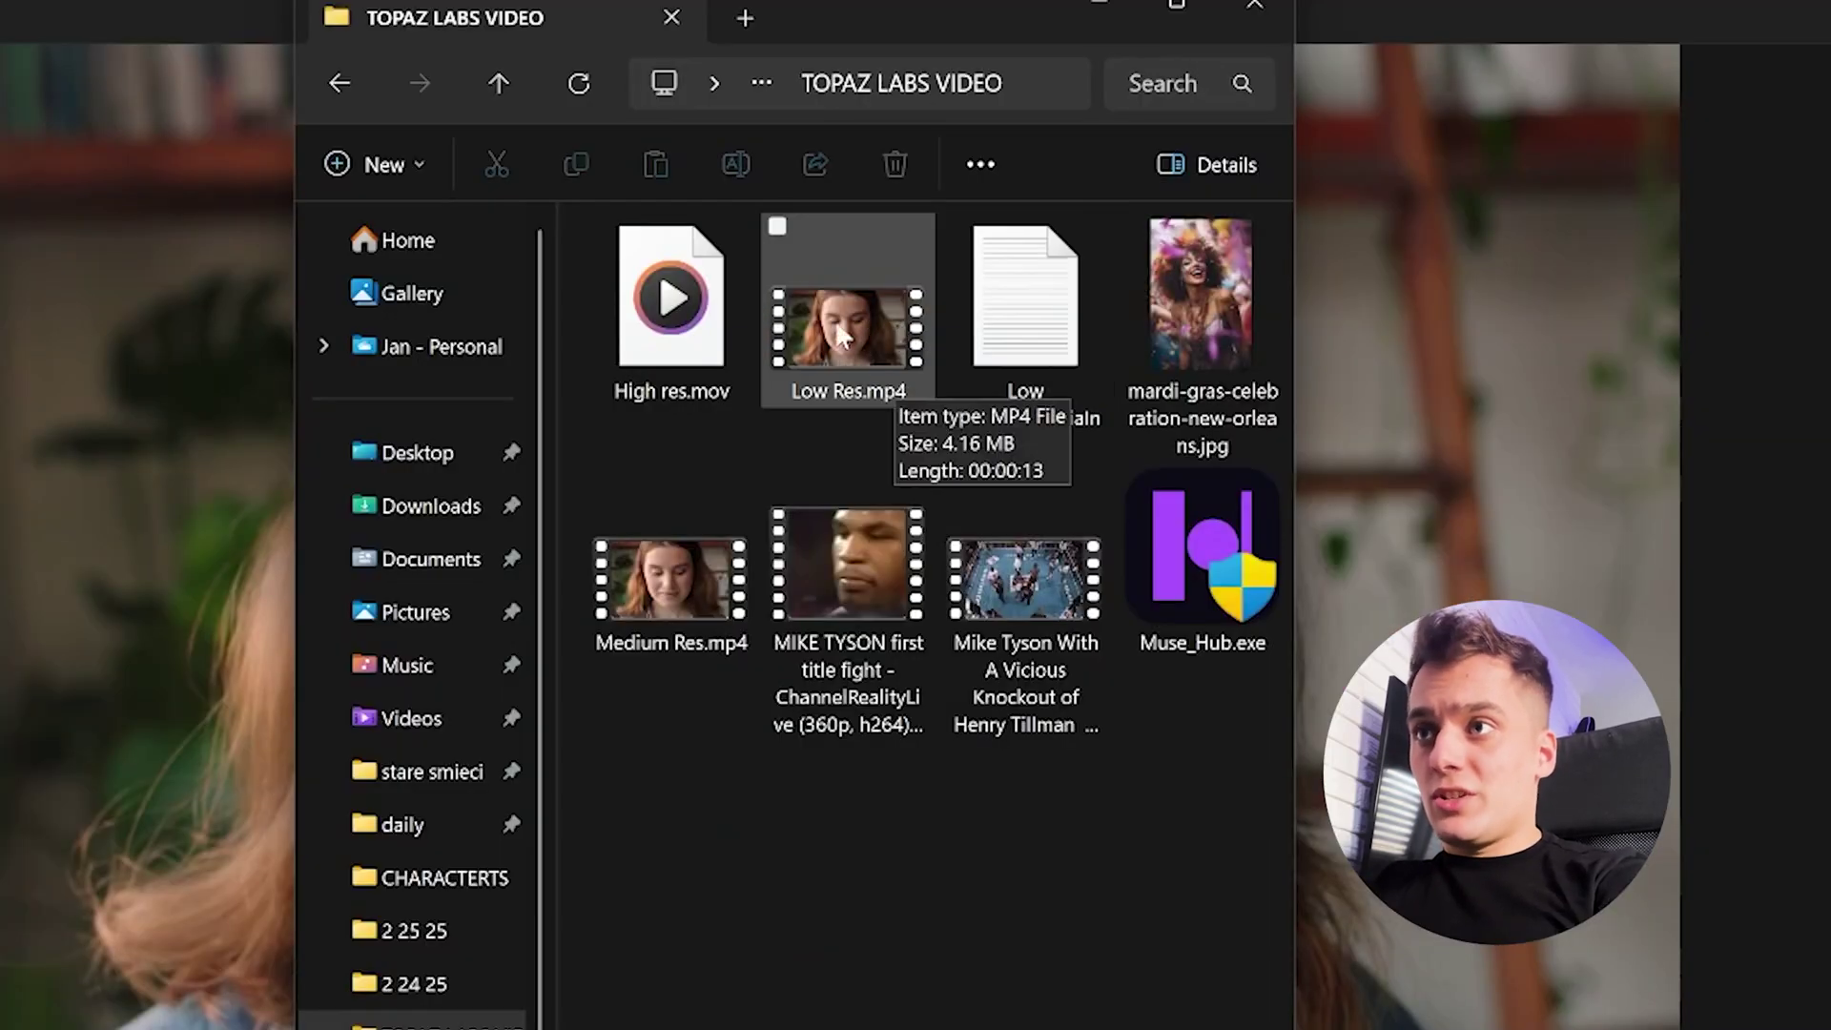
- Open Low Res.mp4 in MediaInfo's Tree view to confirm 1280×720 at 23.976 FPS
right_click(859, 348)
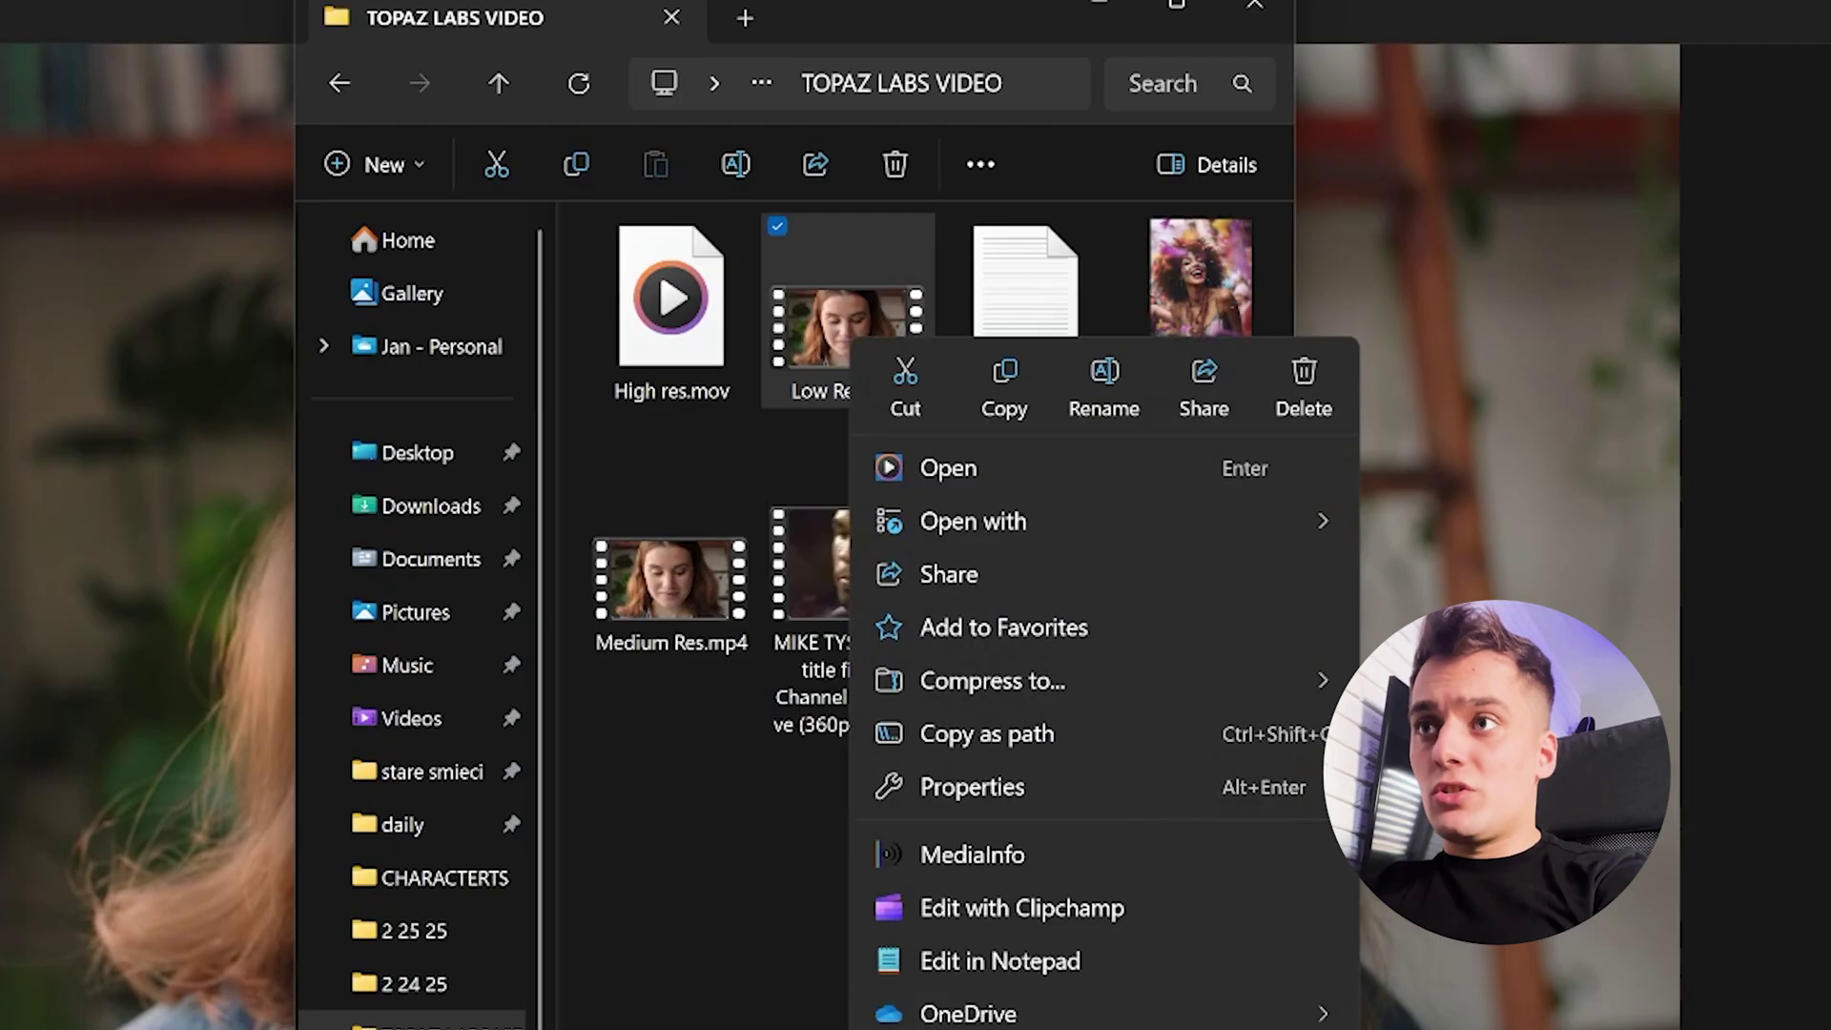
key(Escape)
click(853, 417)
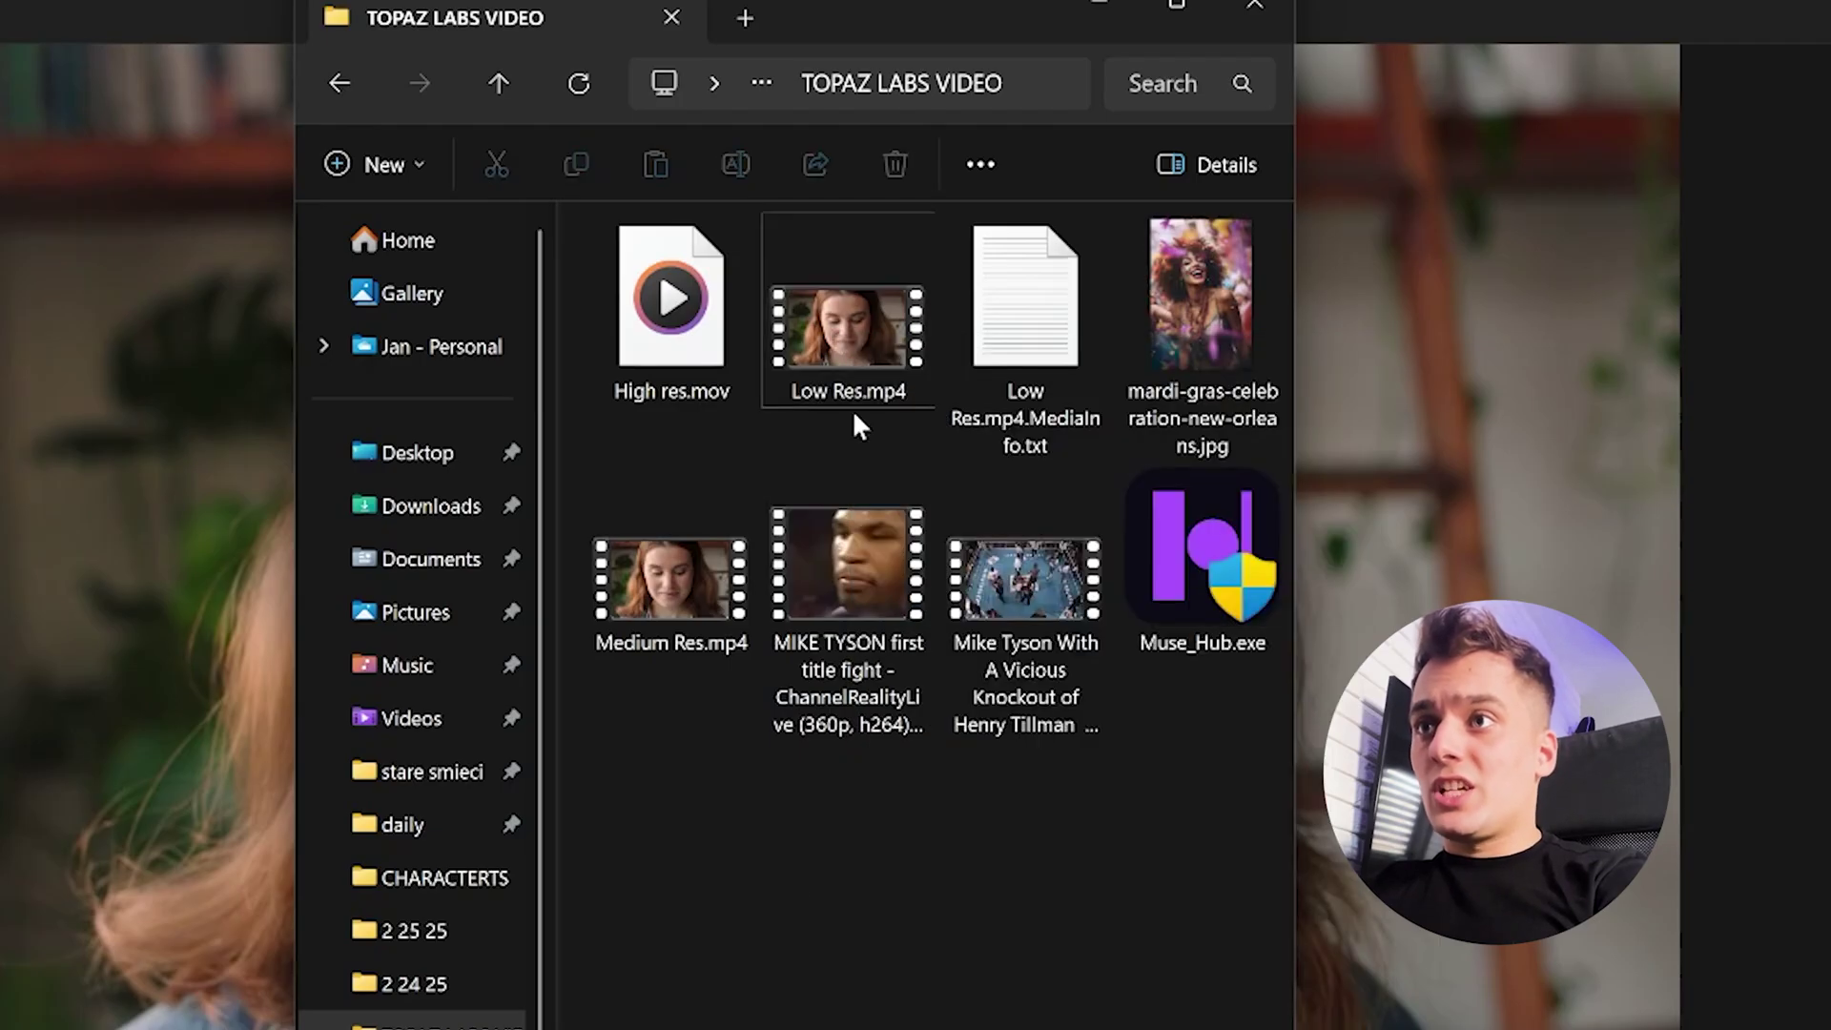
right_click(846, 330)
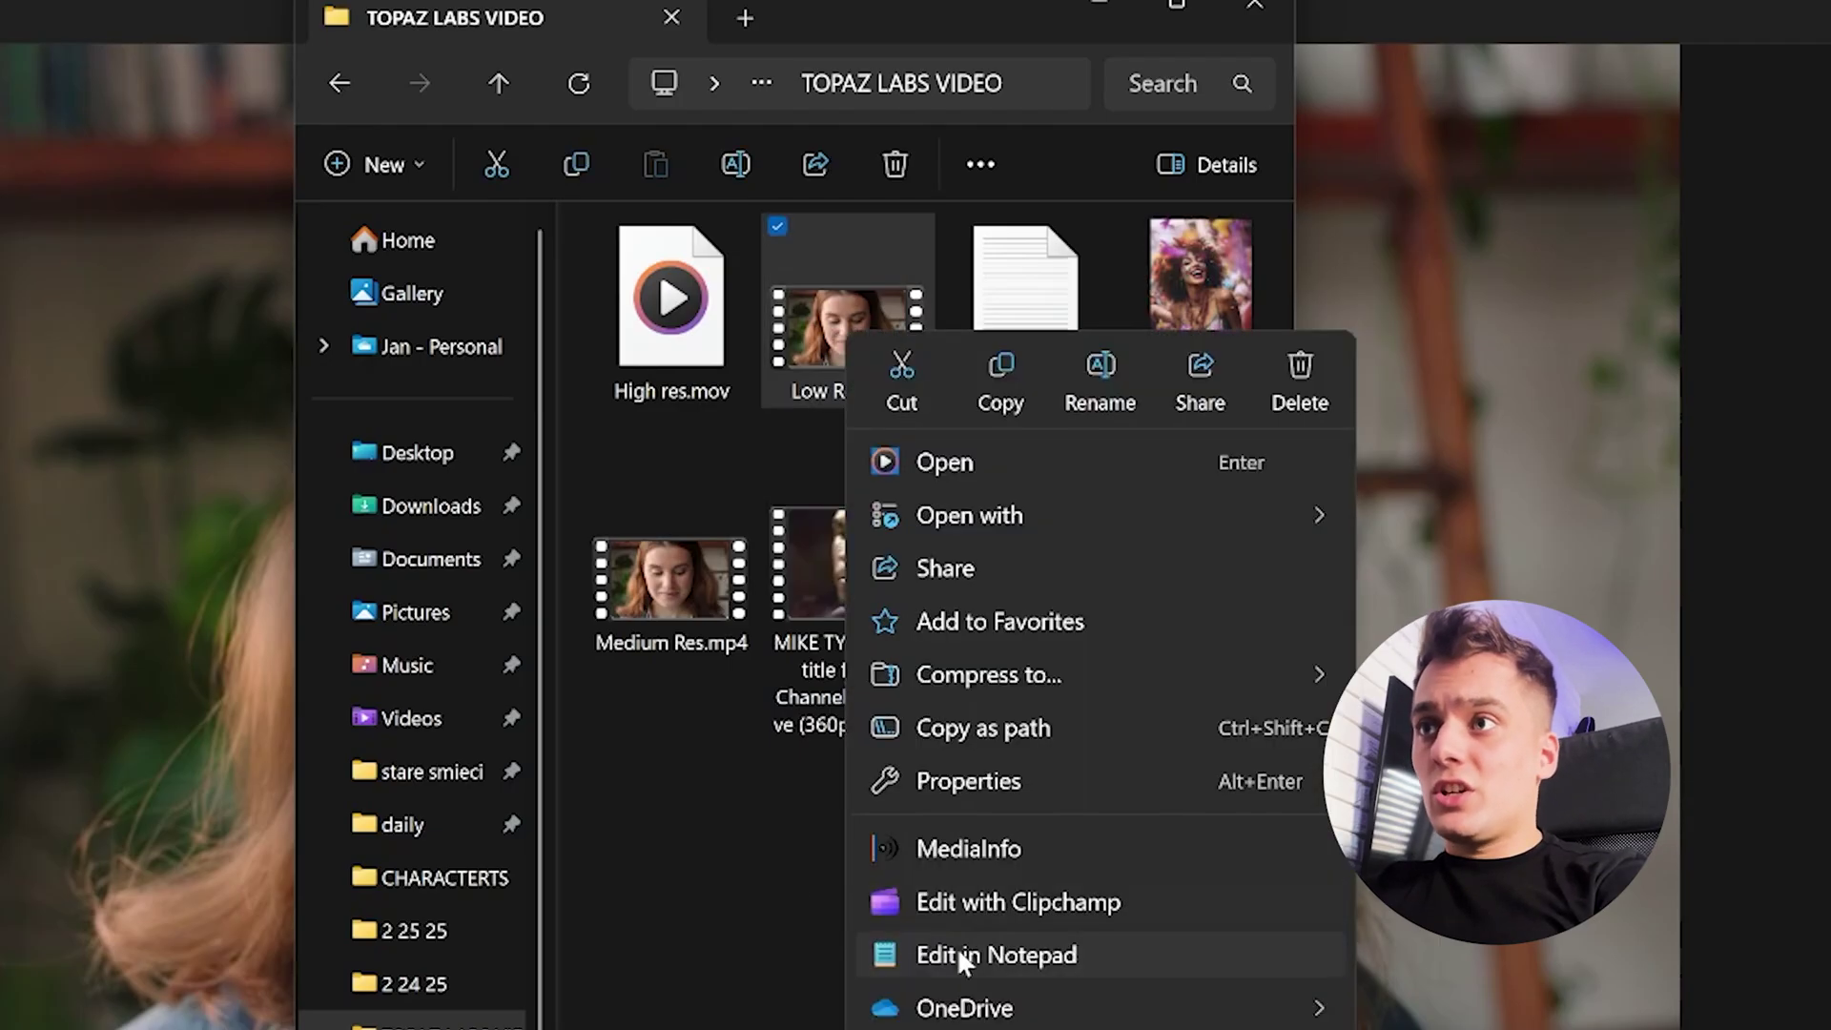
click(952, 849)
right_click(1675, 574)
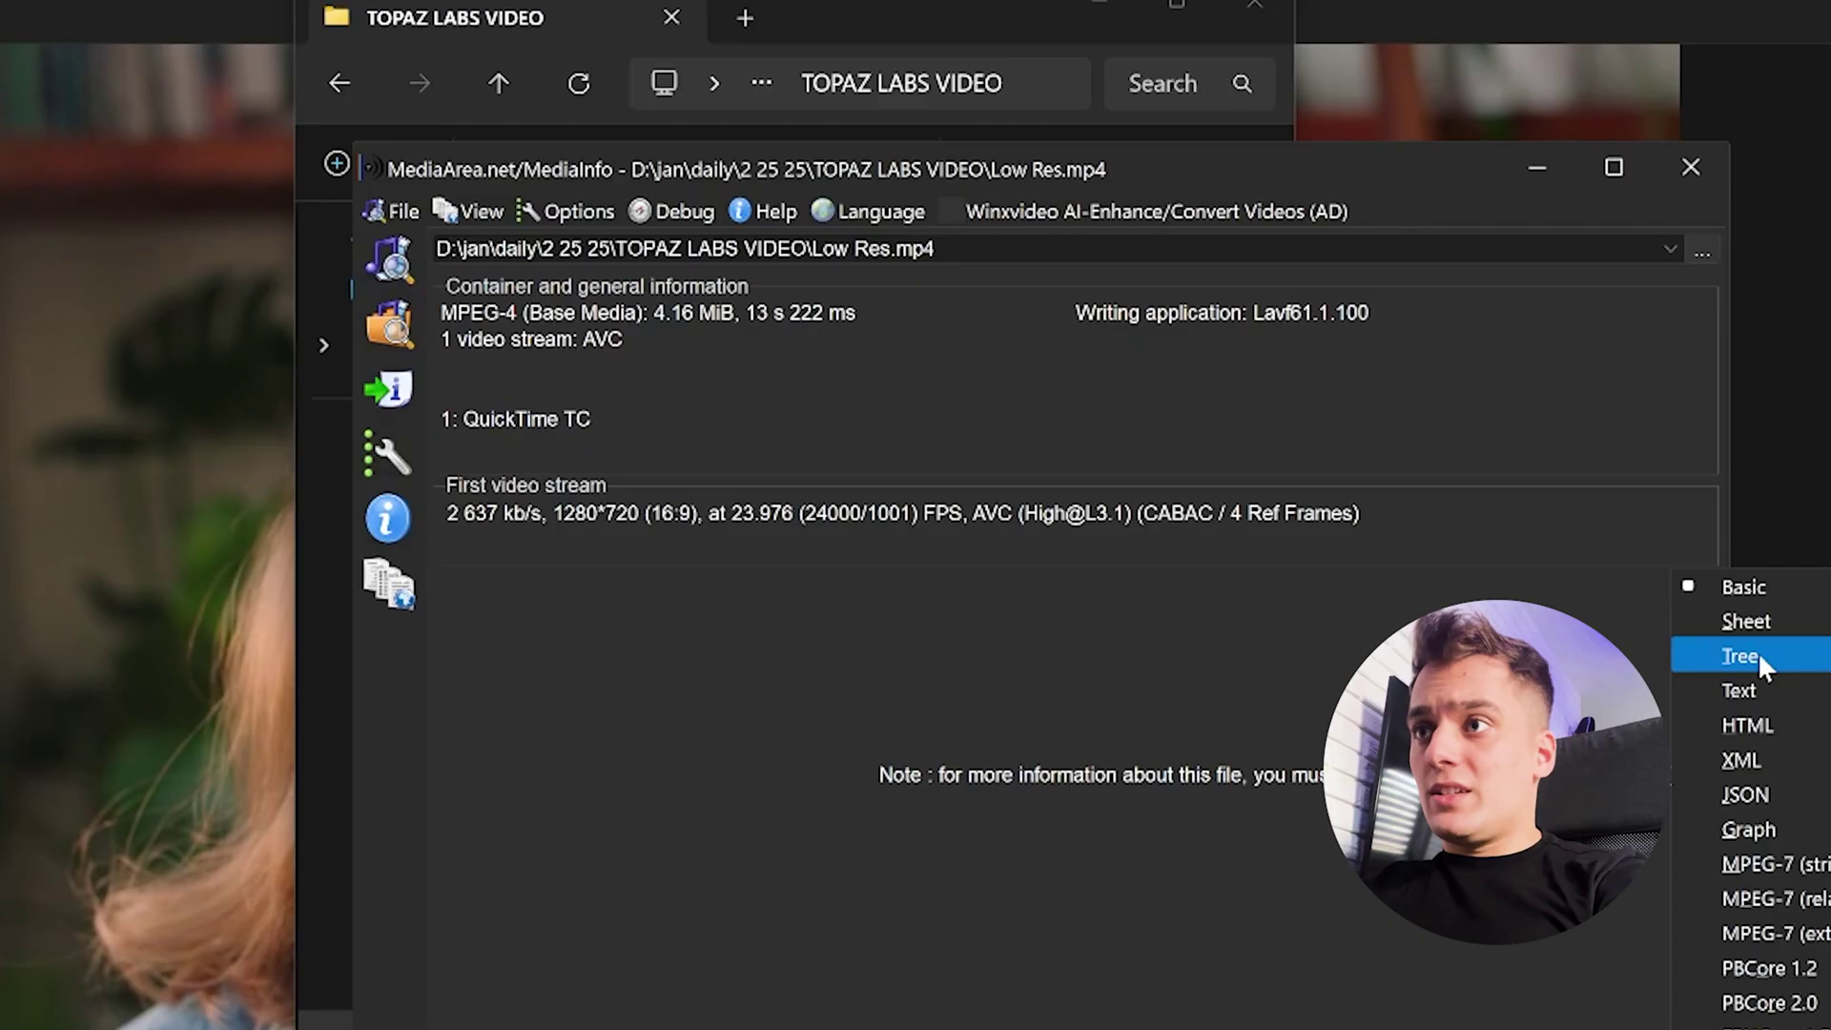
click(1759, 651)
scroll(768, 901, down, 2)
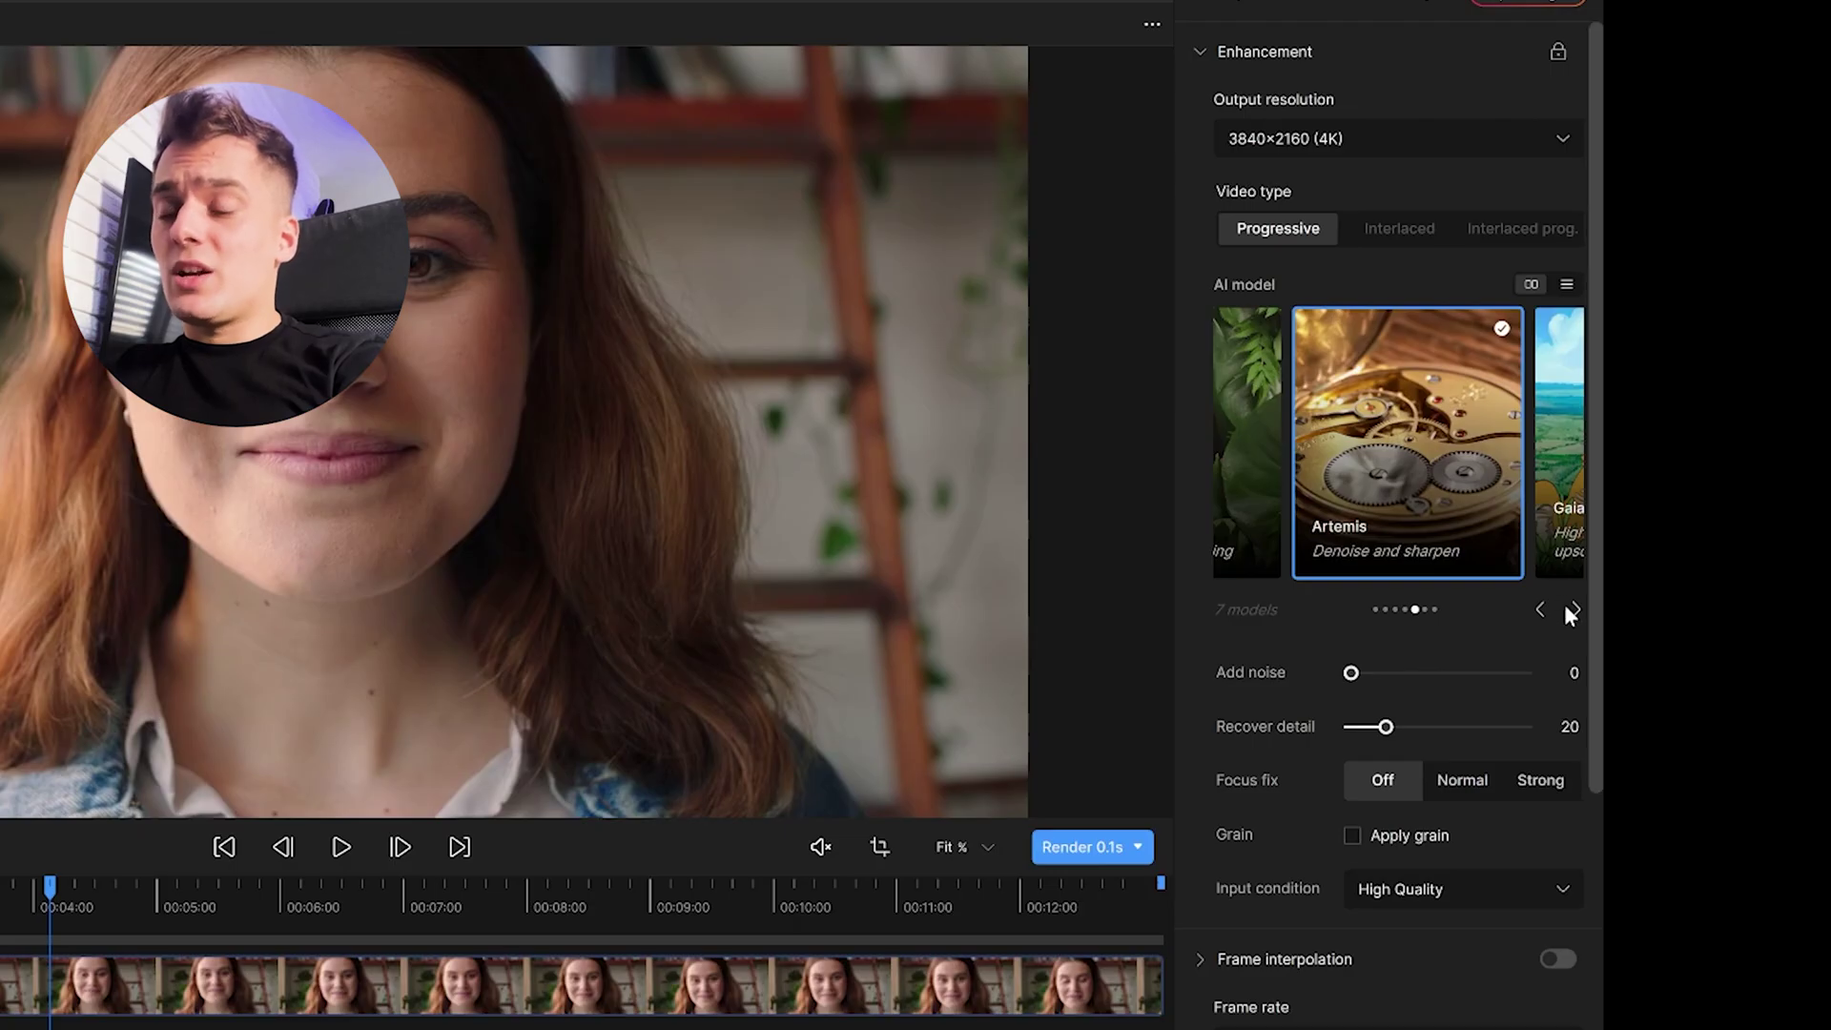
- Step through the AI model carousel (Gaia, Artemis, Rhea, Nyx) to compare enhancement models
click(1575, 610)
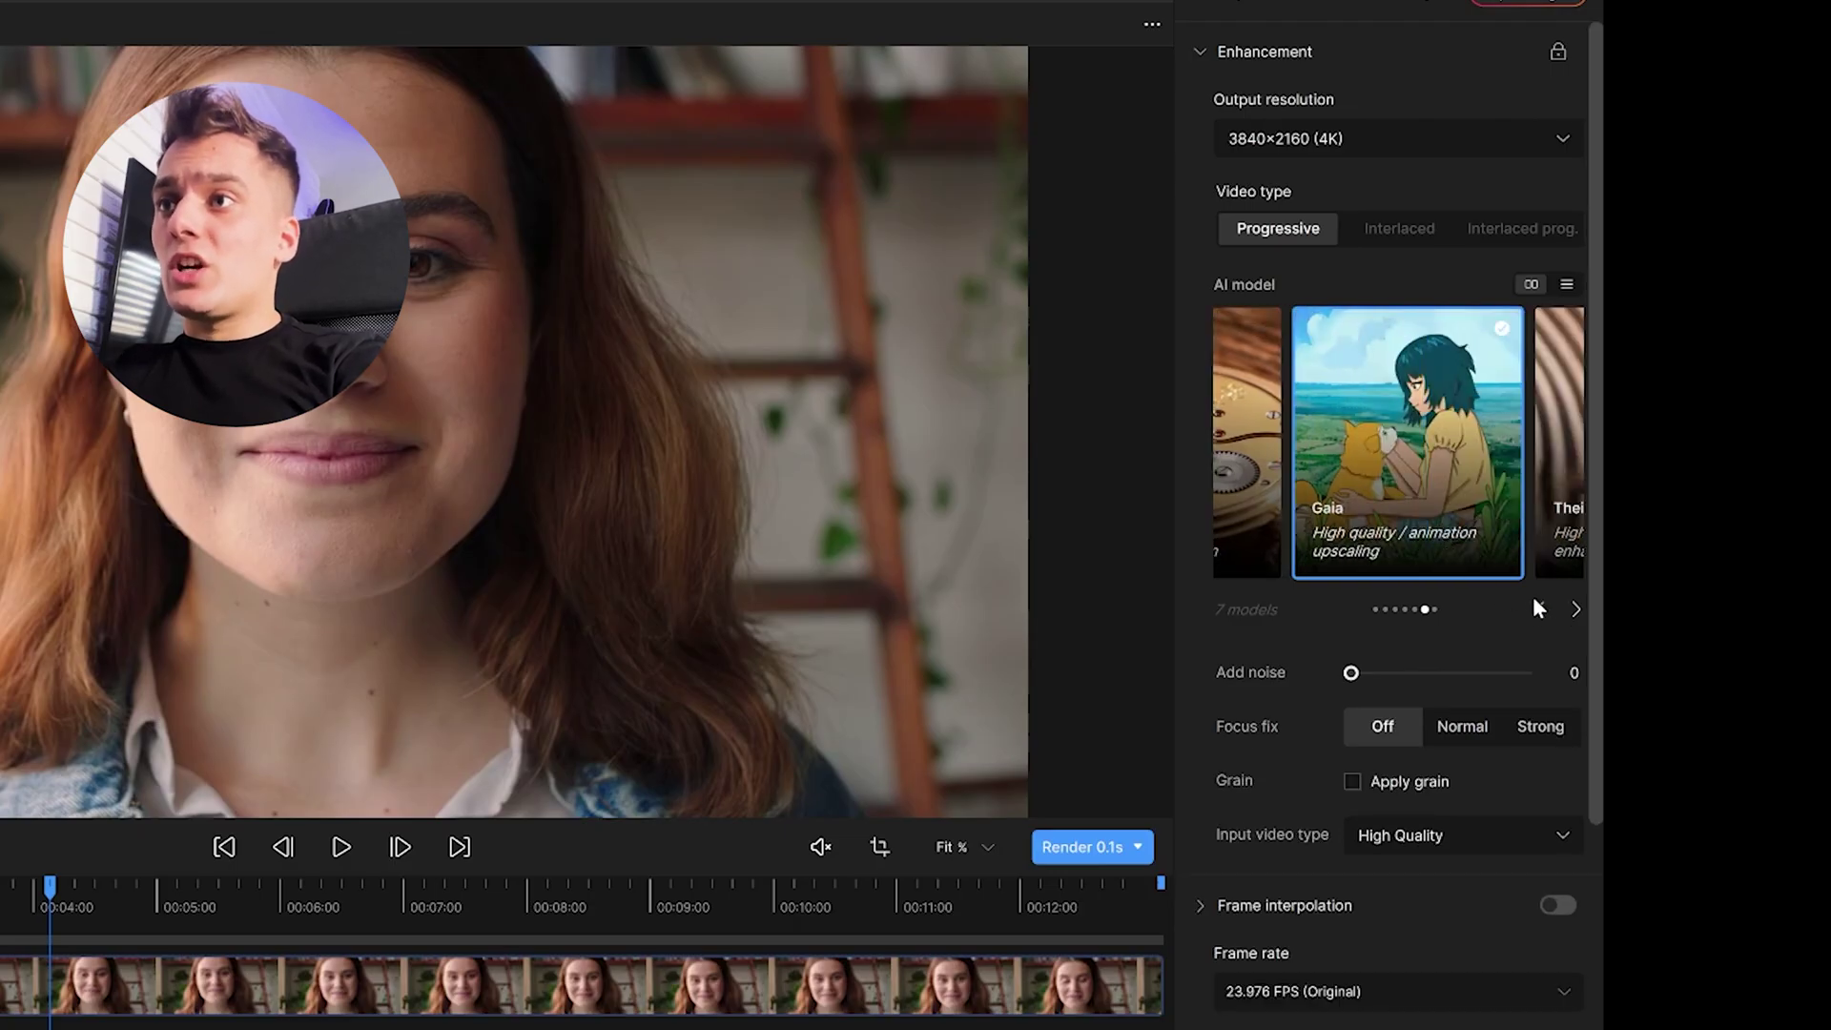
click(1540, 608)
click(1539, 609)
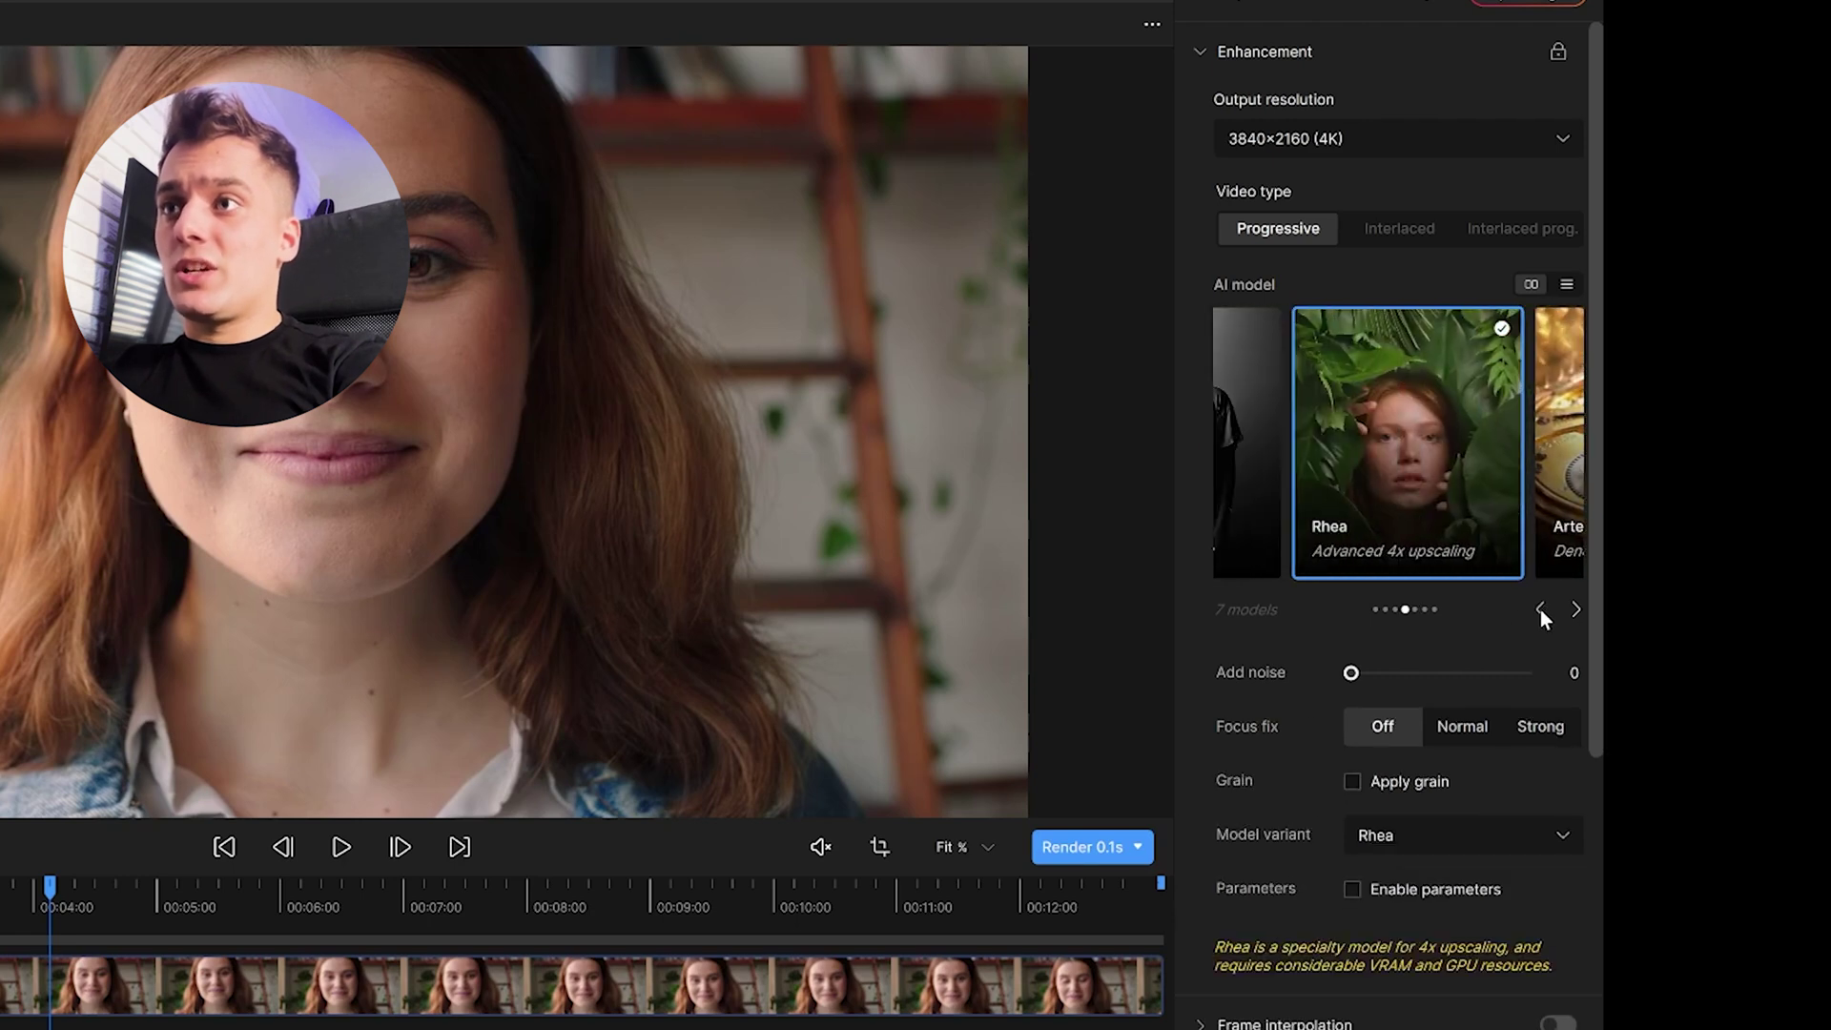
click(1541, 610)
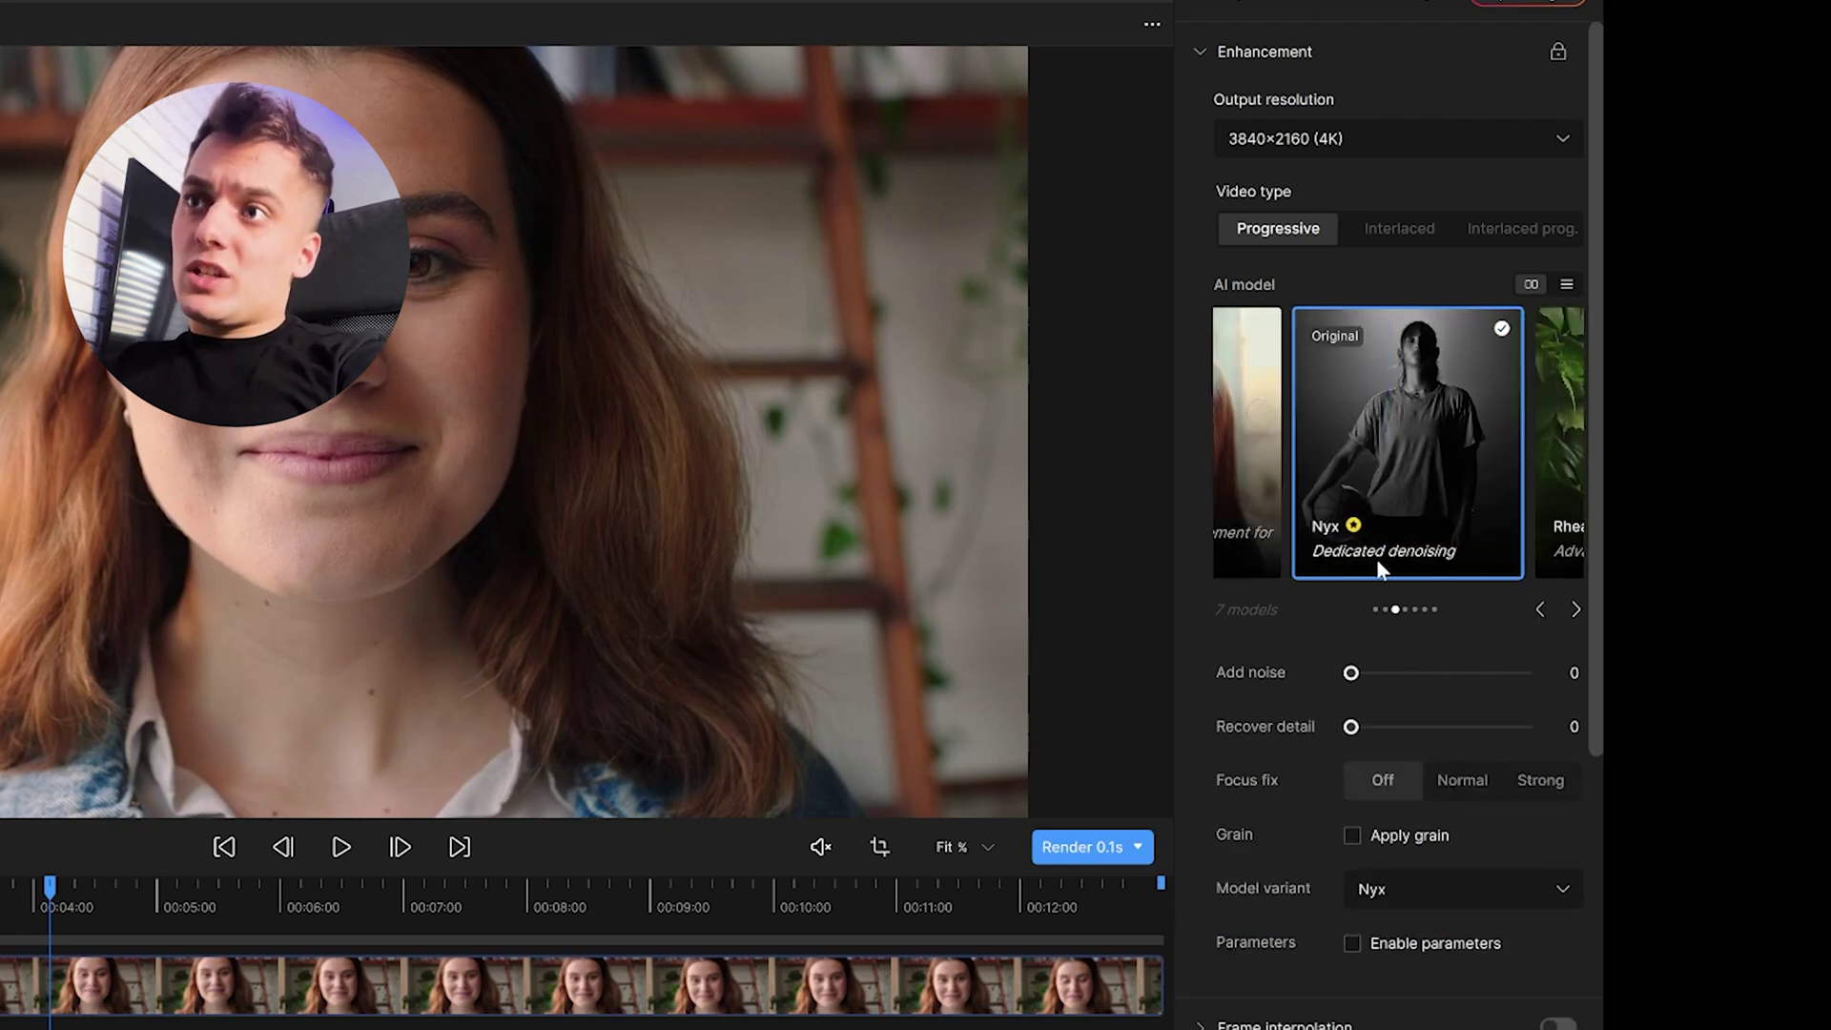
scroll(1430, 568, down, 2)
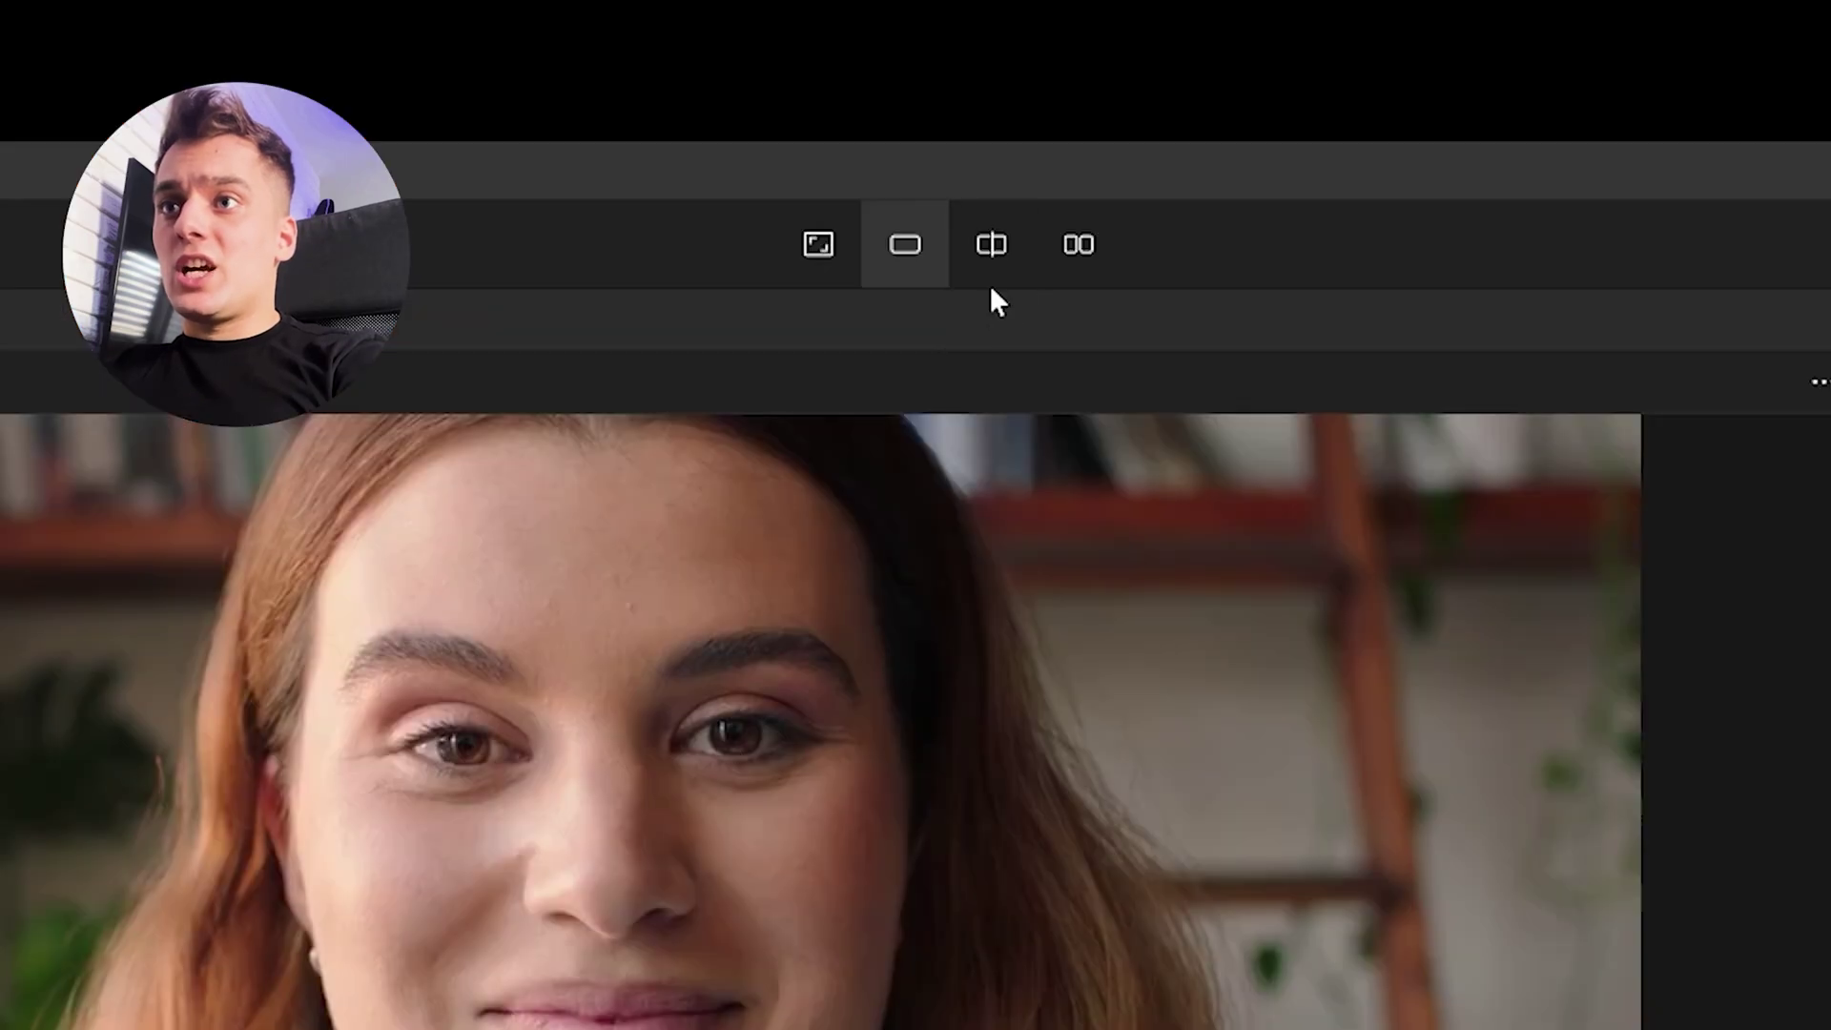
- Turn on Split view and drag the divider across the face to compare original and Artemis
click(1002, 246)
drag(816, 483, 916, 511)
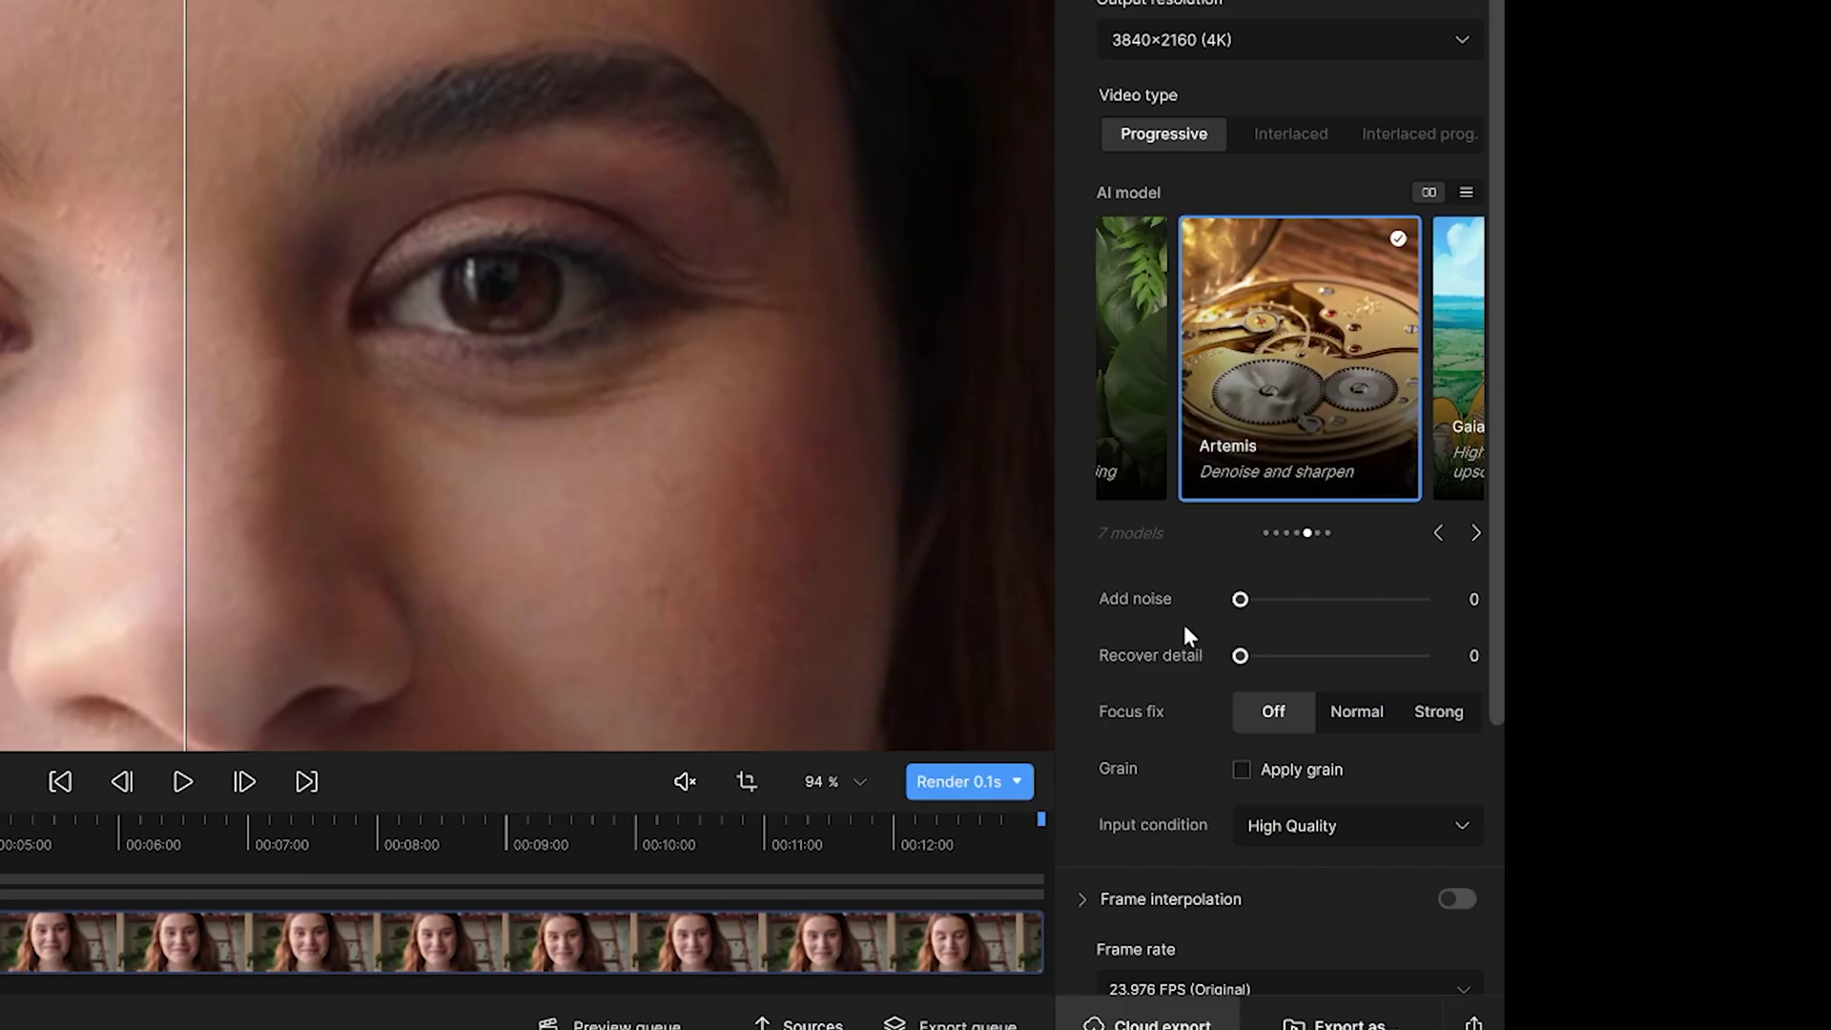
click(1295, 600)
- Set Artemis Add noise to 4 and raise Recover detail to 54
drag(1308, 606, 1318, 609)
mouse_move(1188, 662)
drag(1288, 659, 1340, 665)
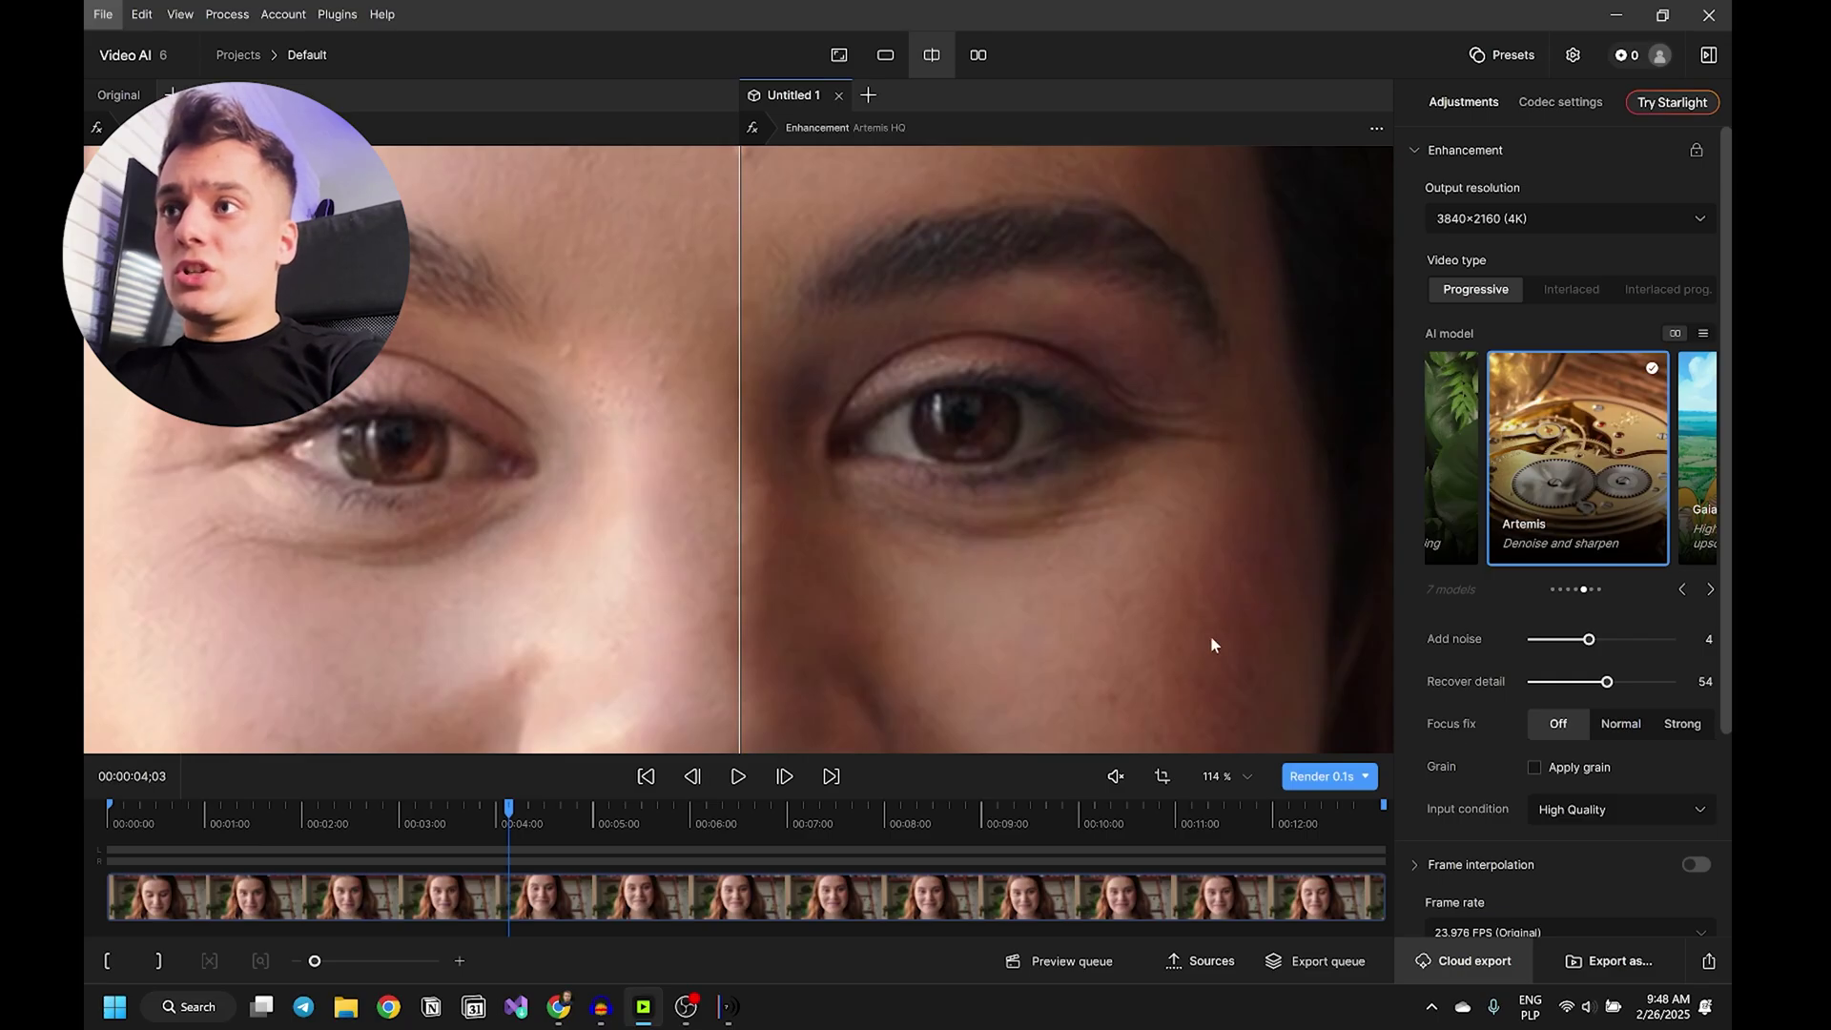
scroll(1245, 667, down, 5)
scroll(1245, 668, up, 2)
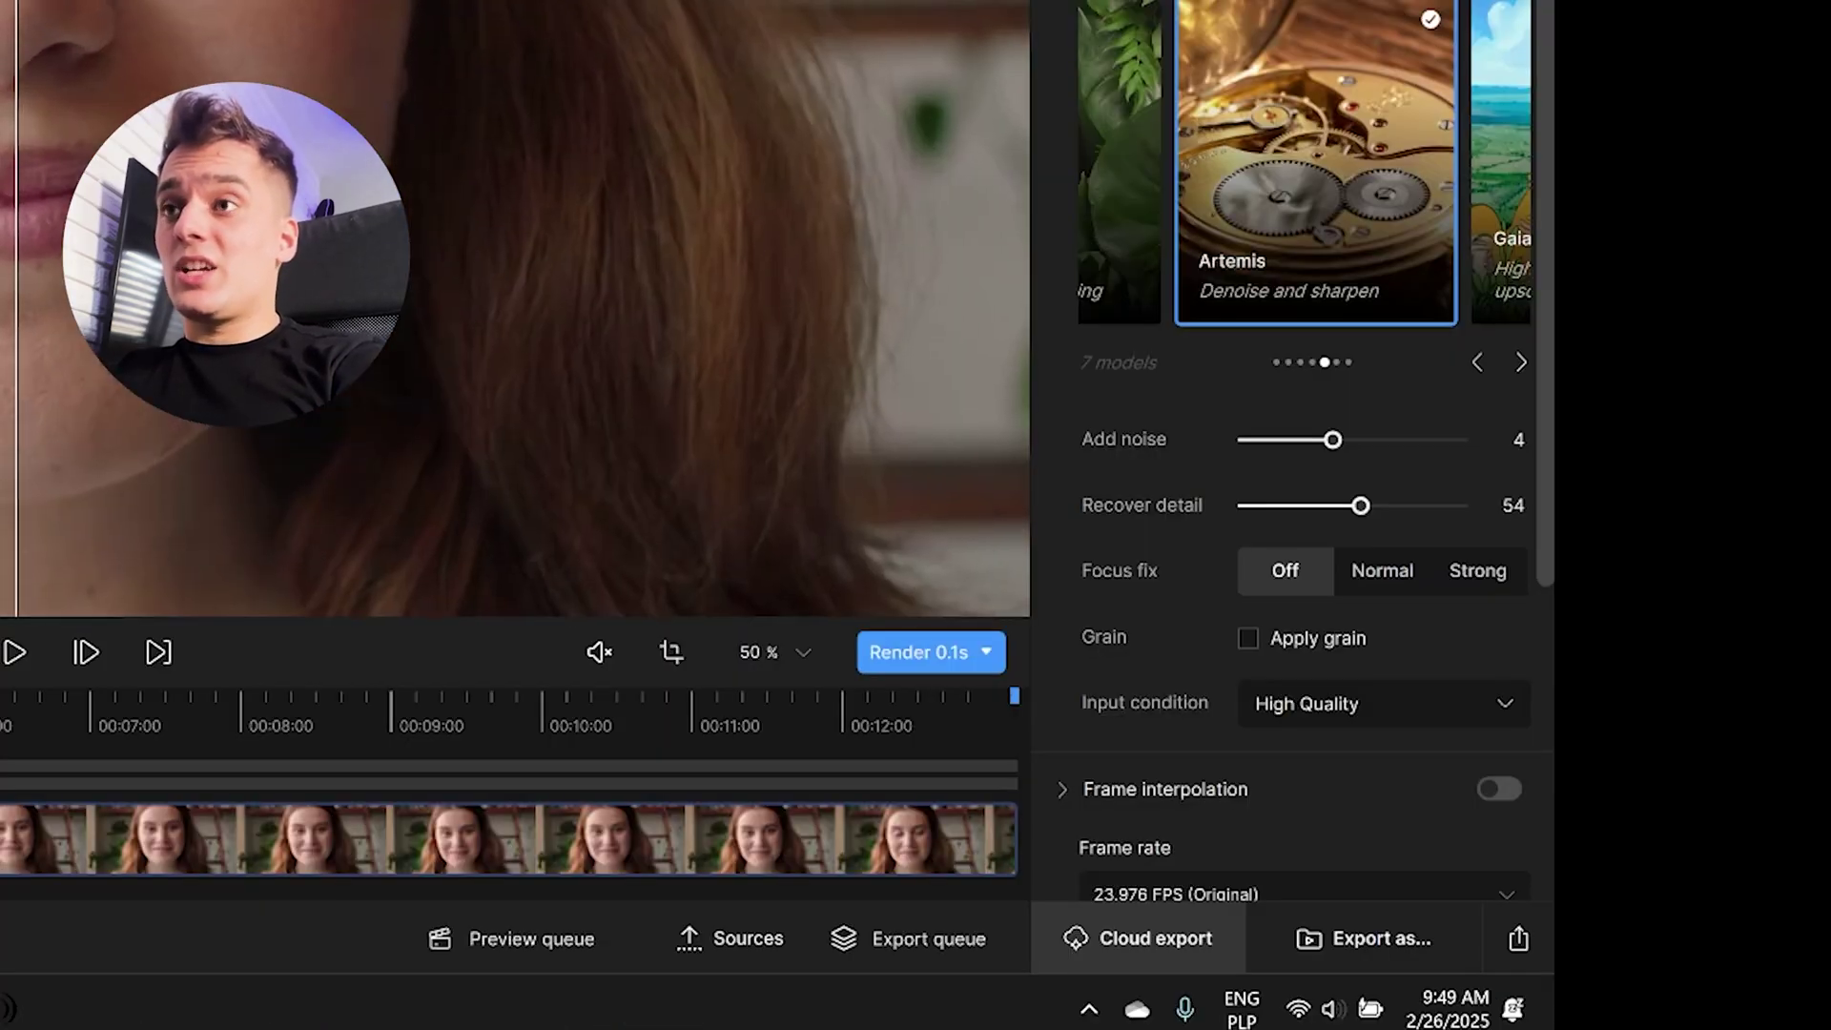
- Turn on Apply grain with amount 6 and size 2
scroll(1228, 689, up, 3)
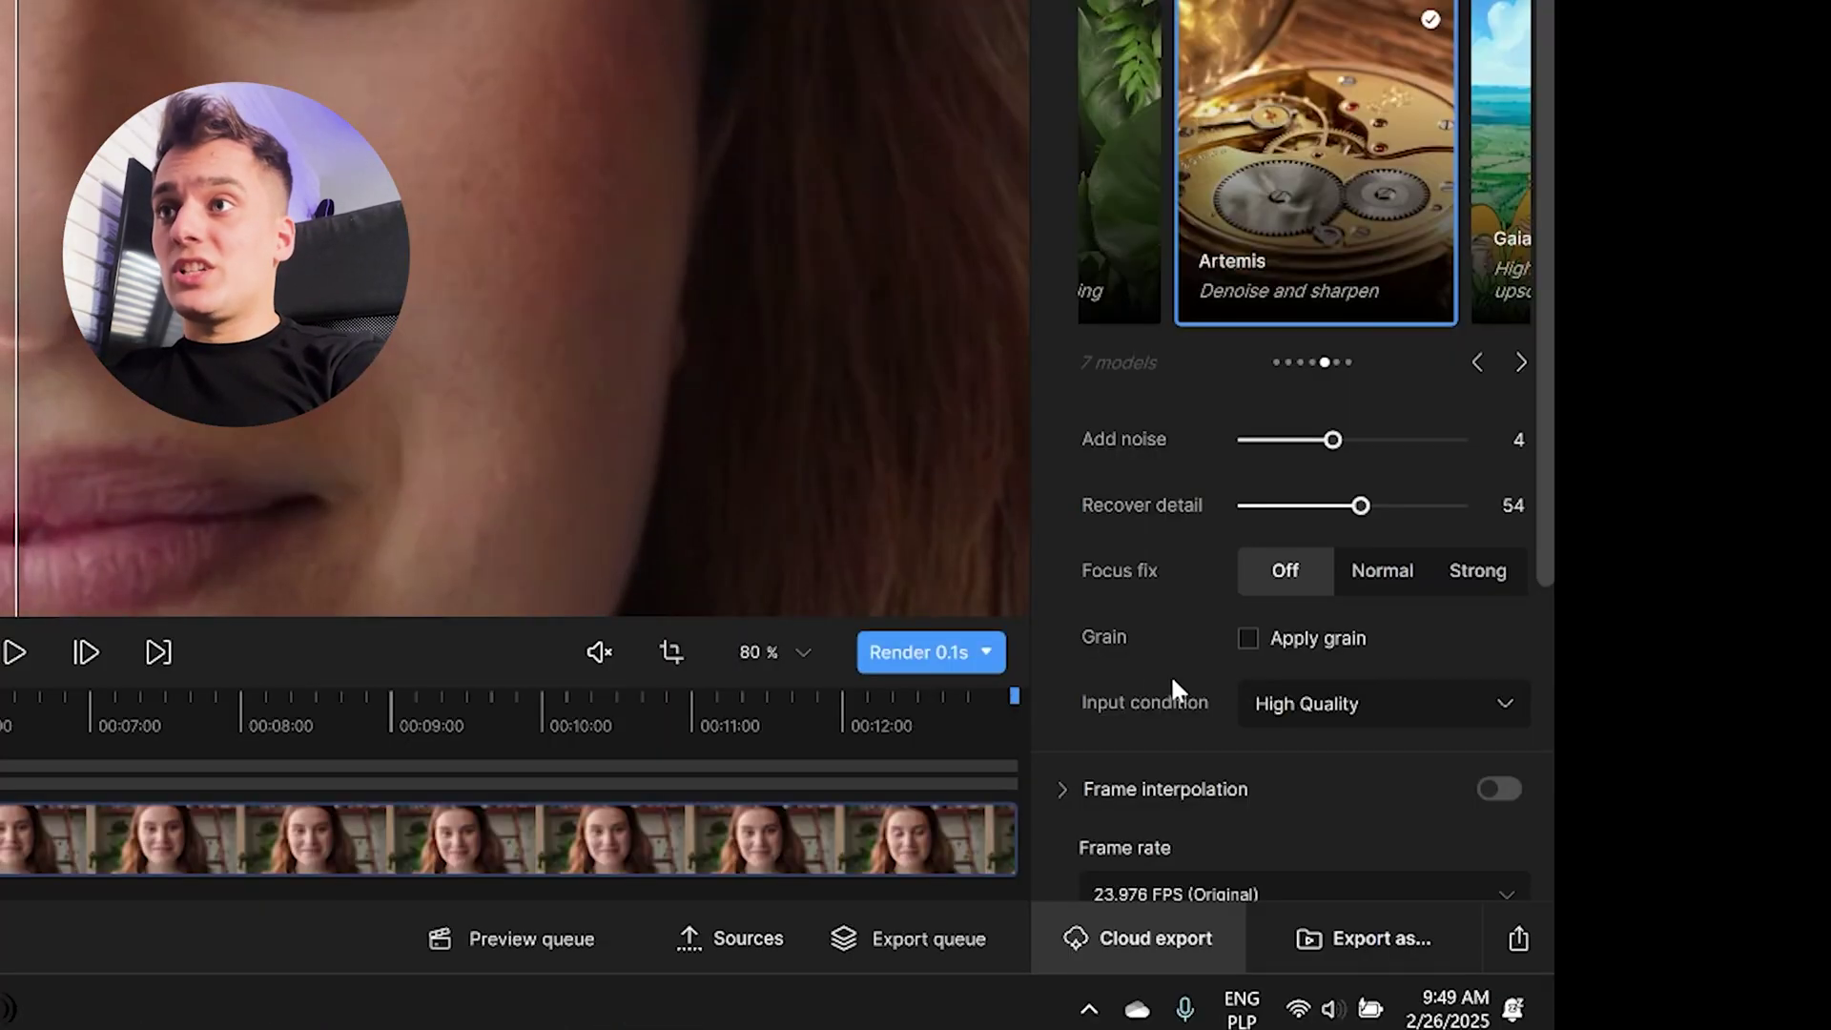
click(1249, 638)
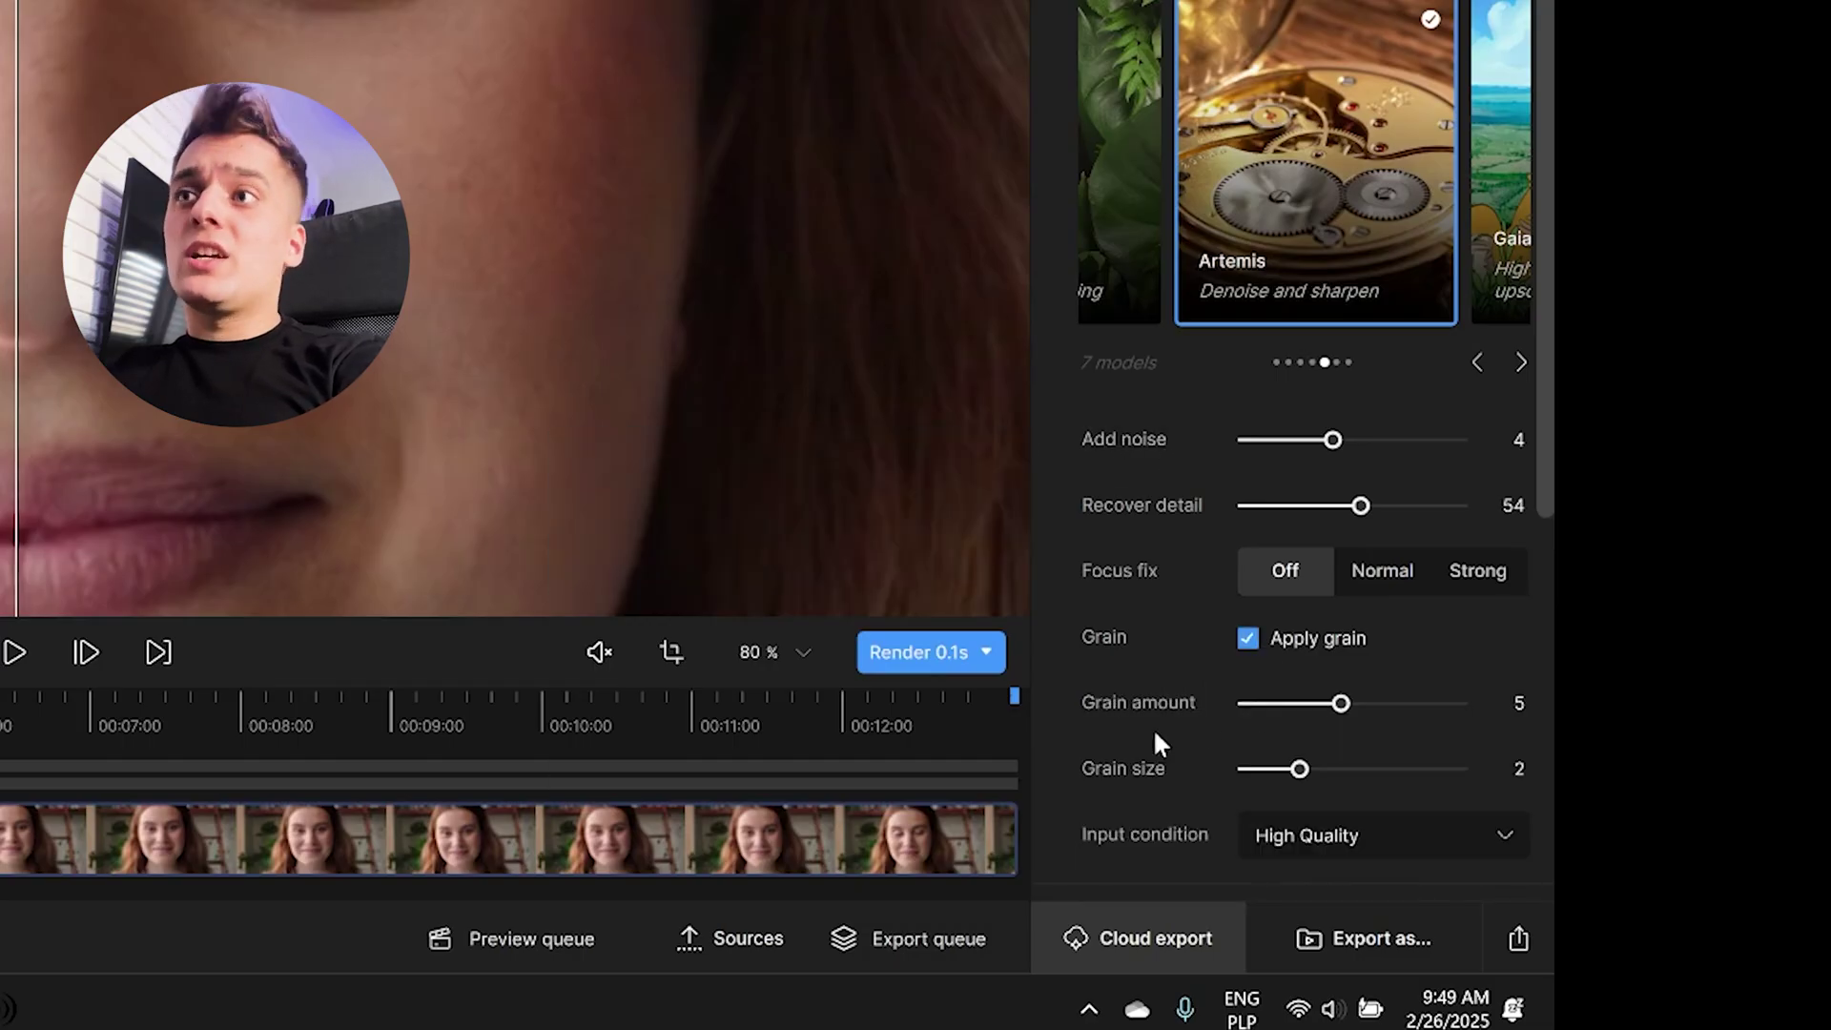
scroll(1154, 734, down, 3)
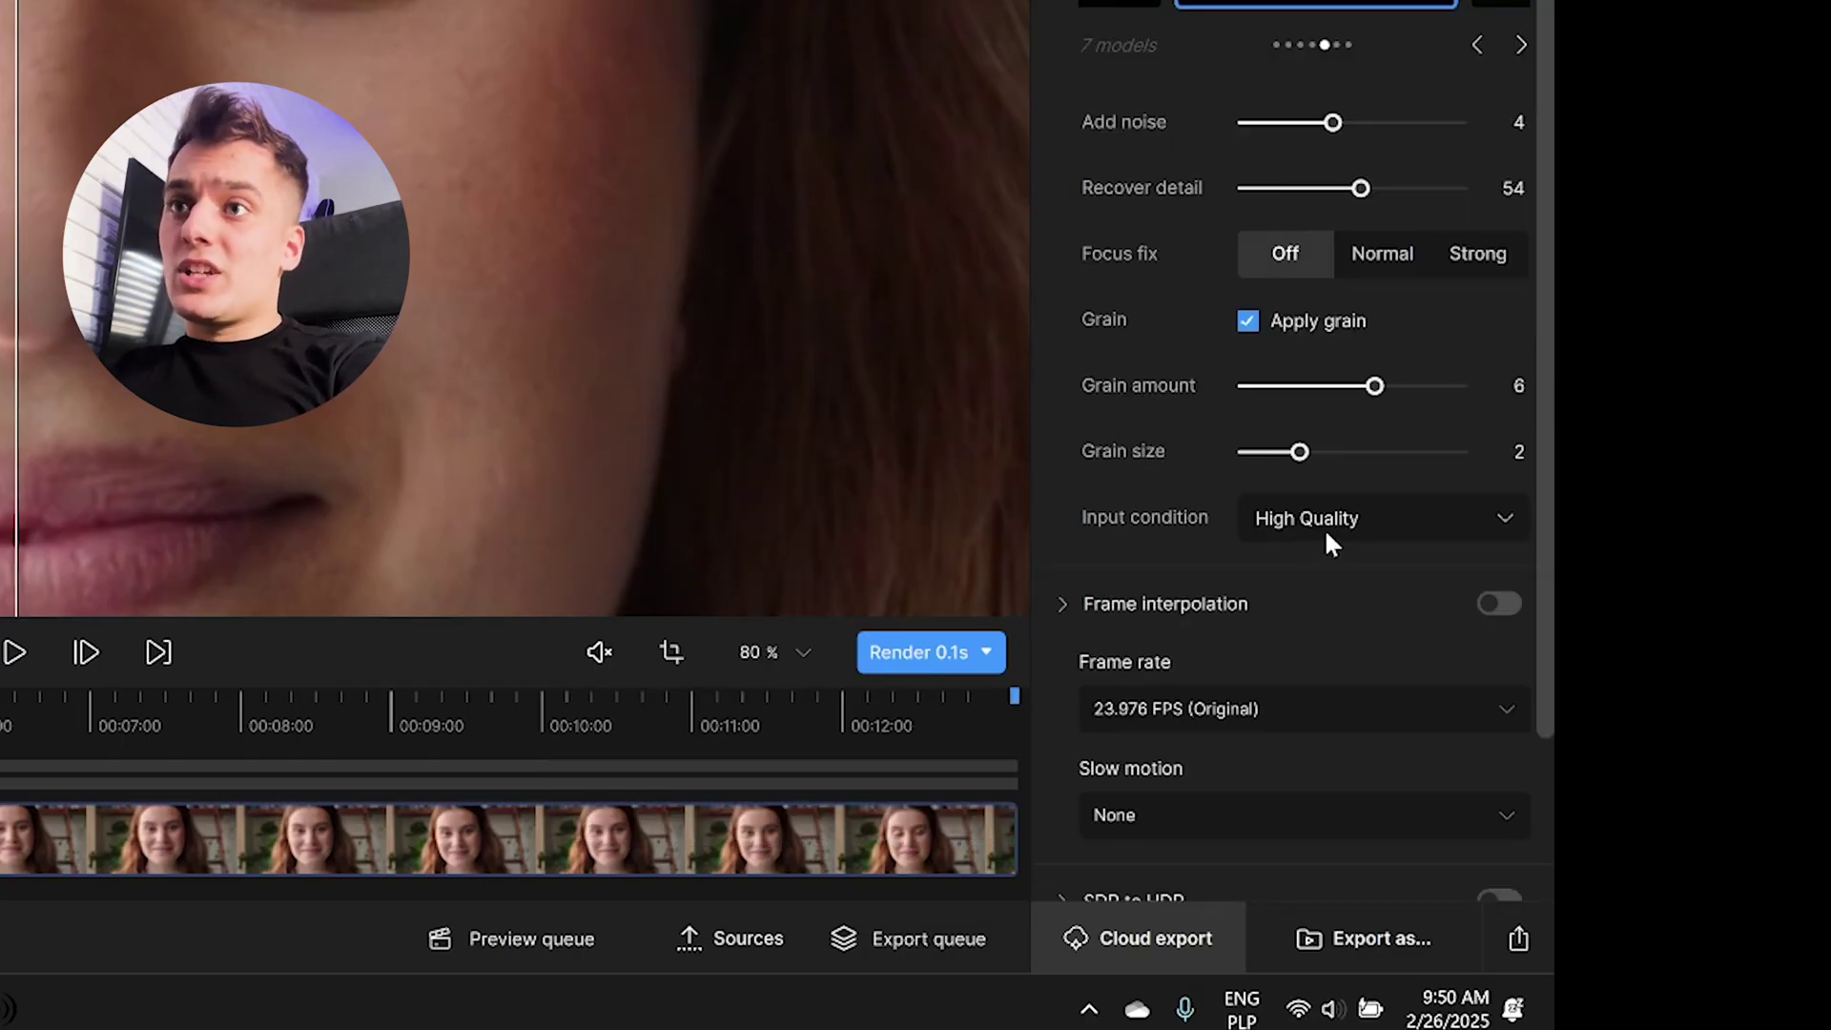
- Change the input condition to Medium Quality
click(1320, 523)
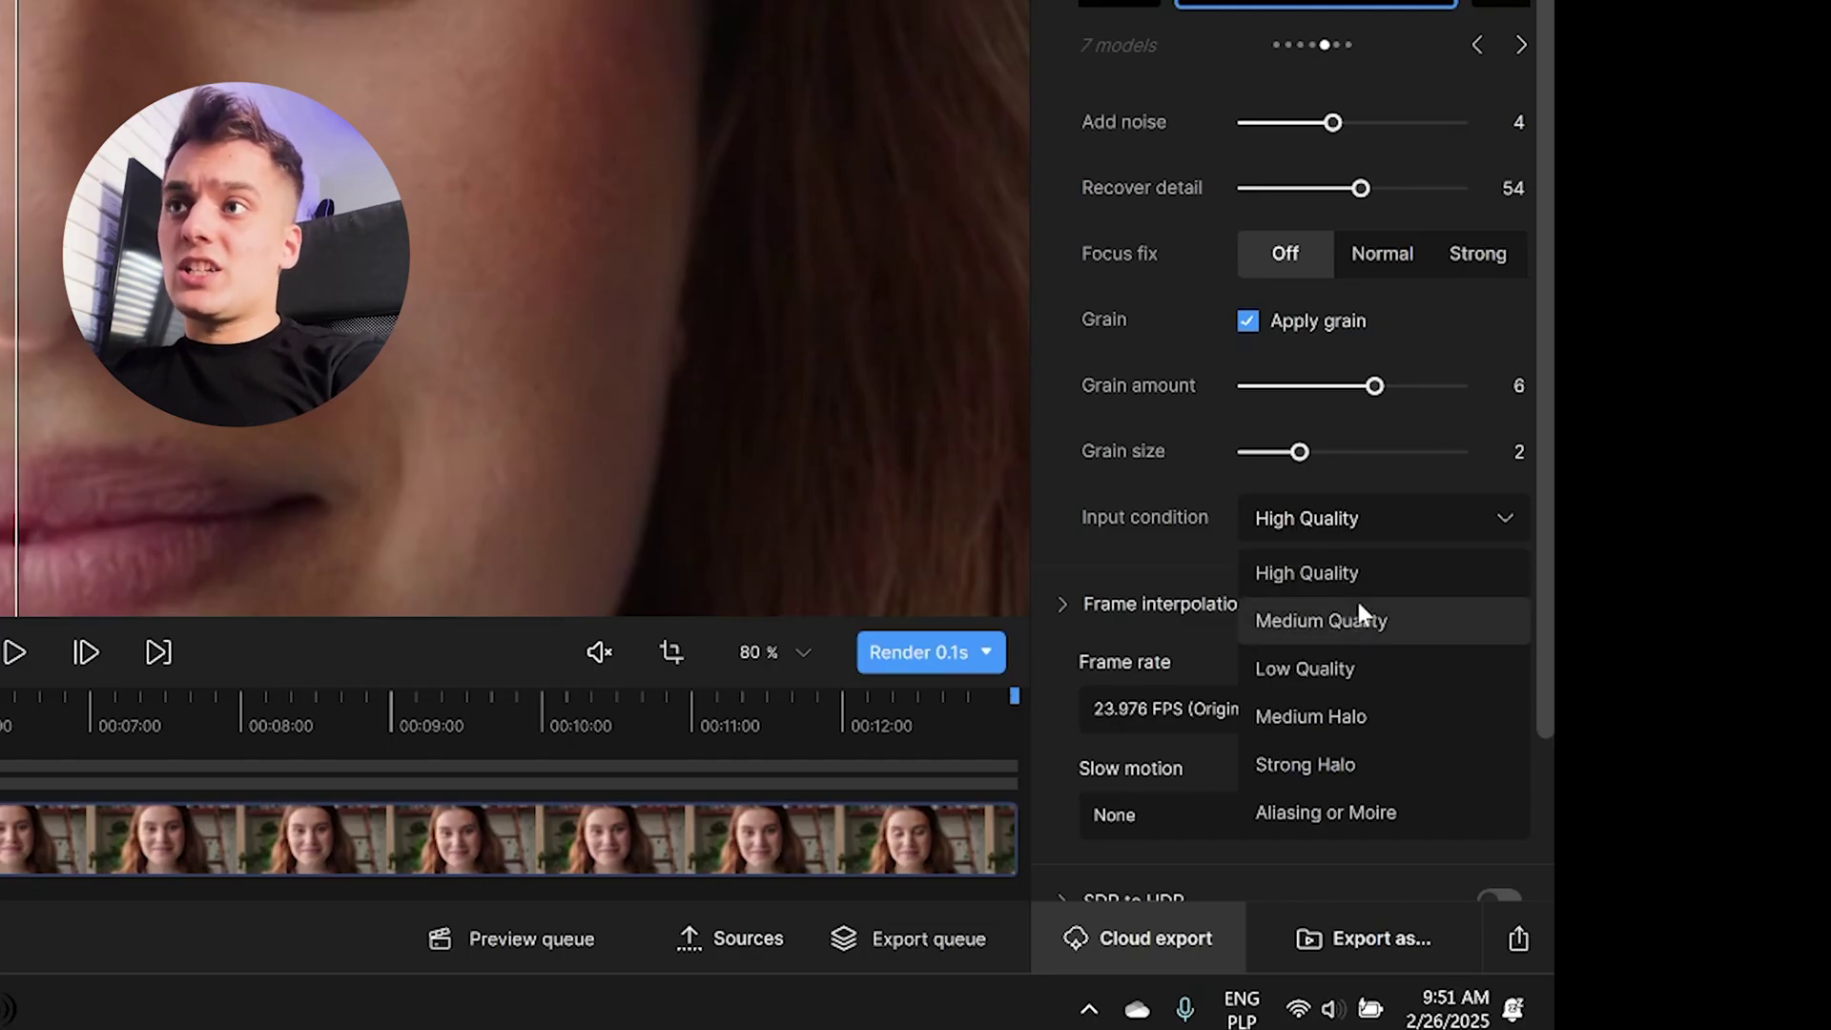
click(1296, 624)
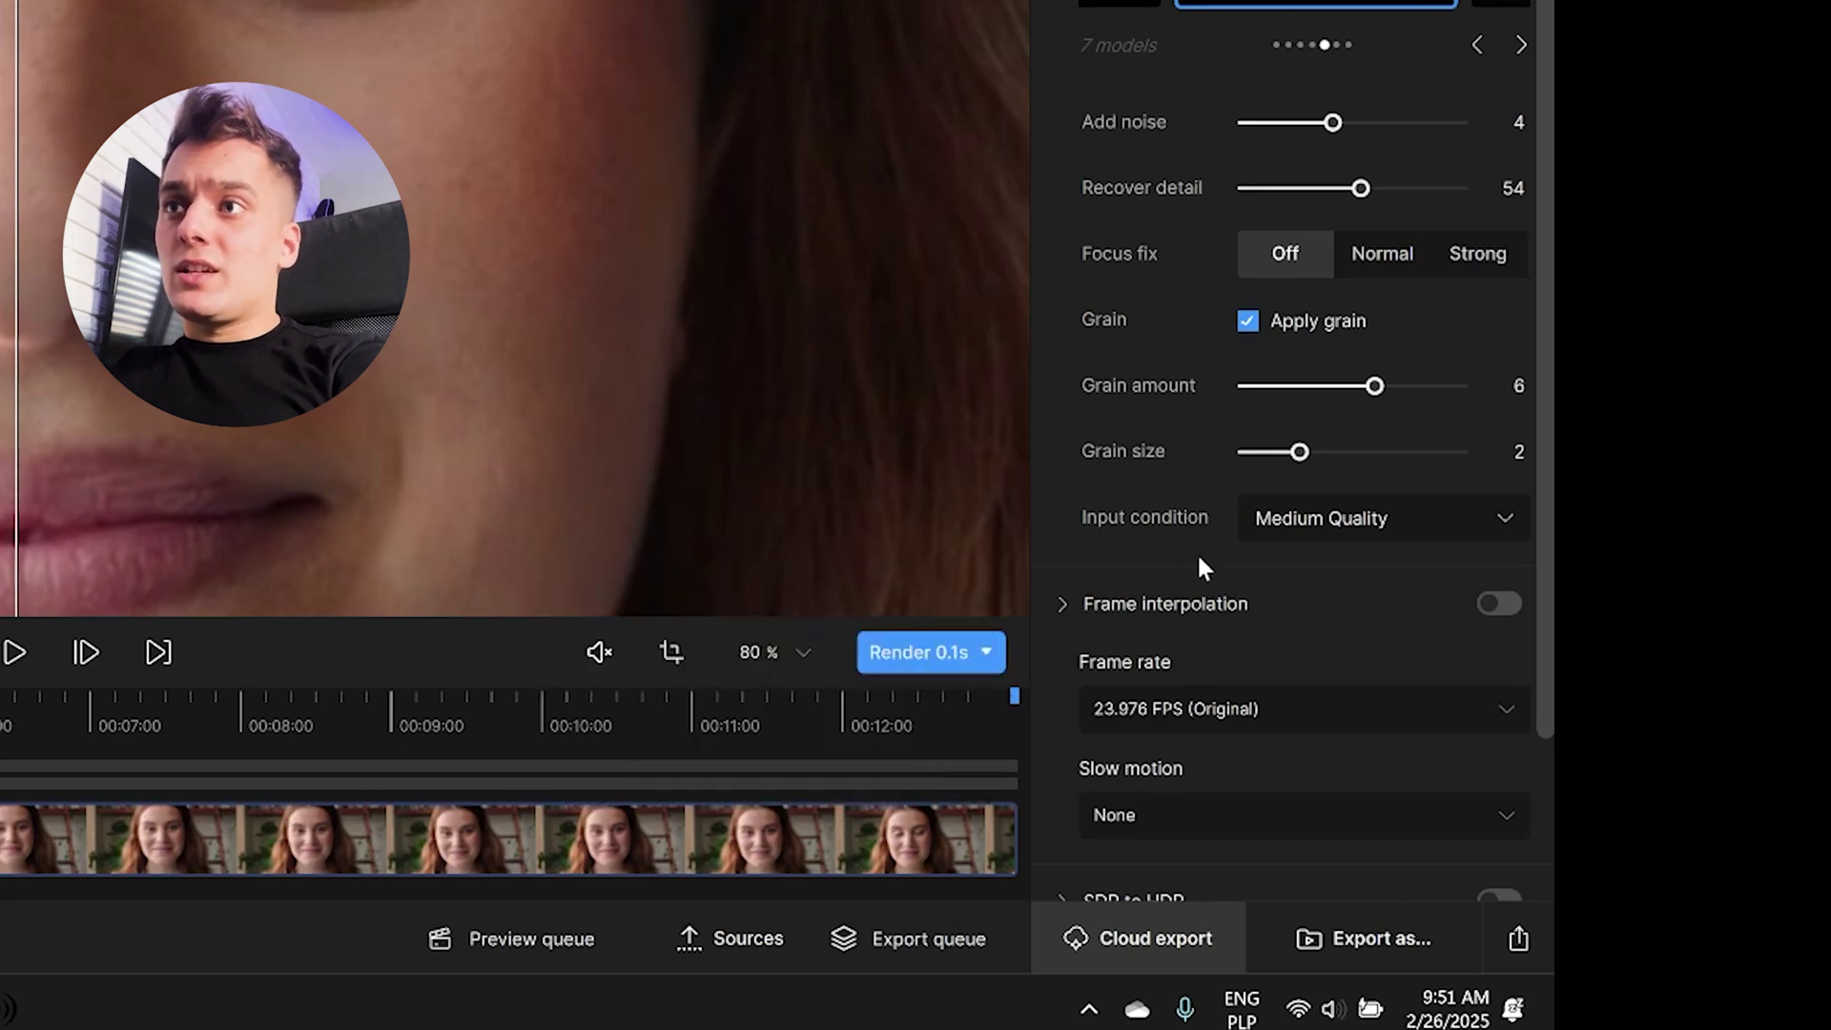
scroll(1192, 573, down, 3)
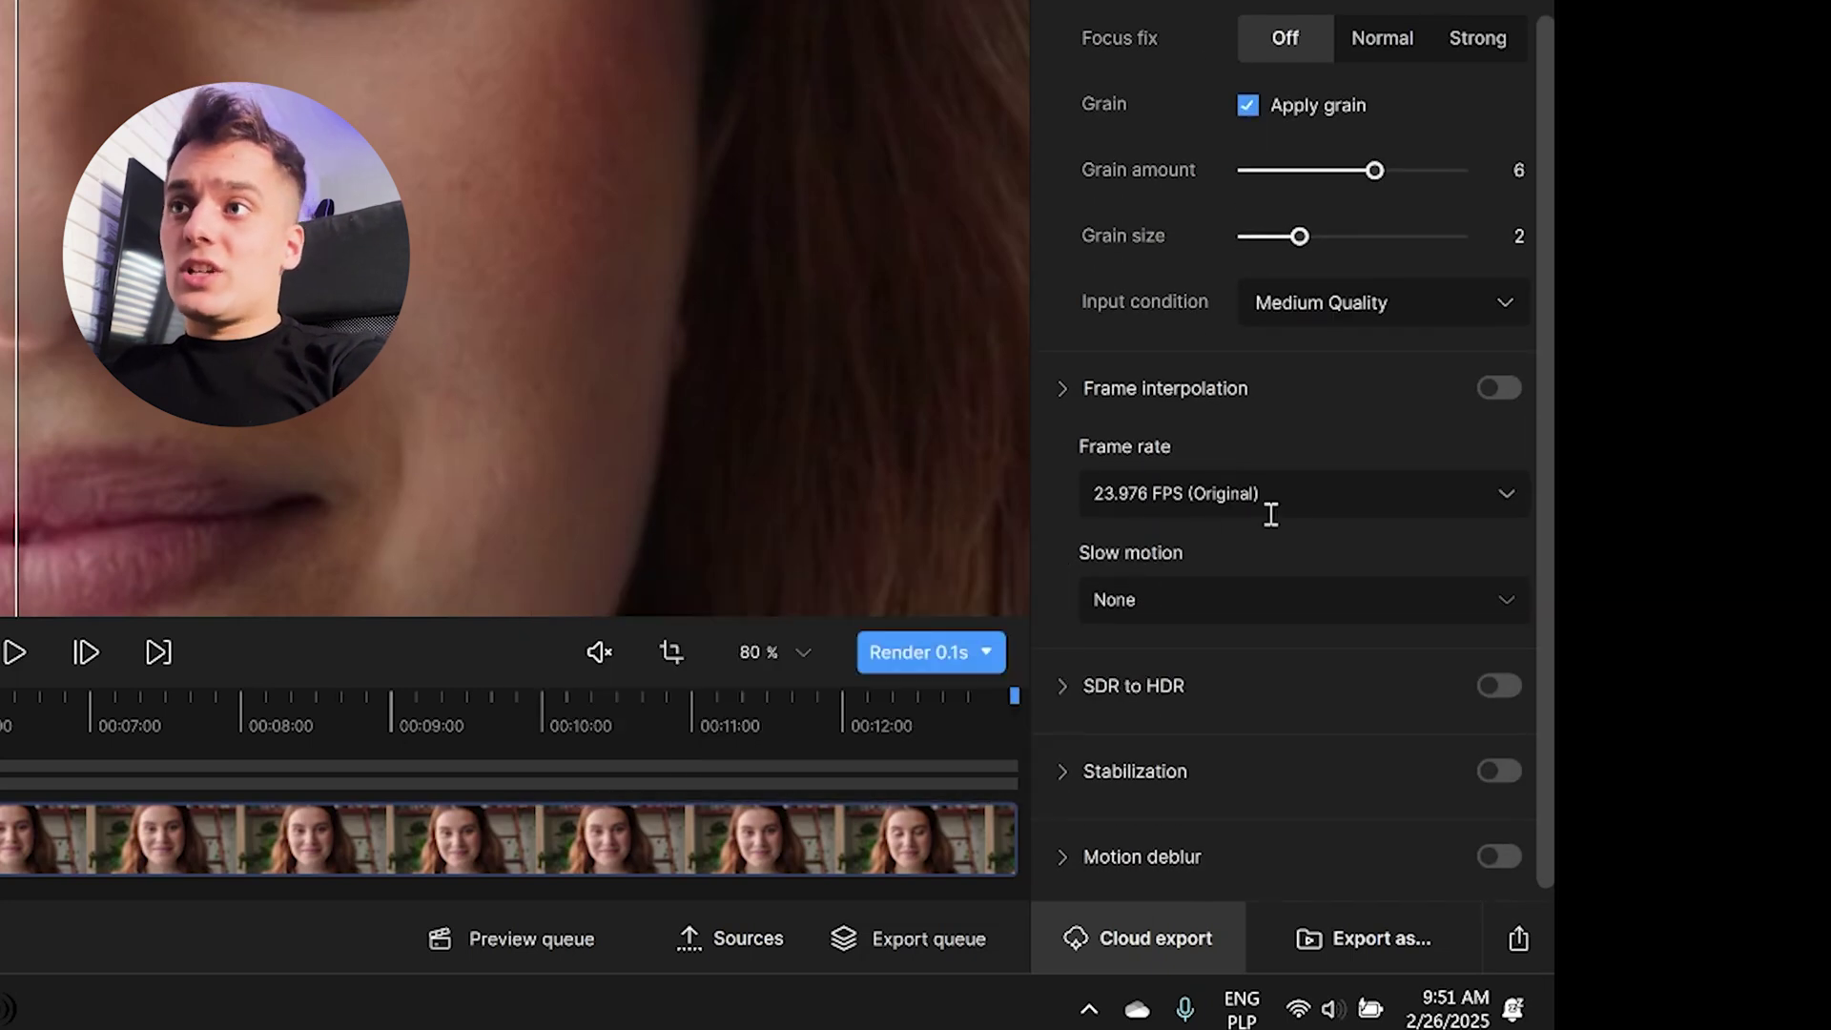
- Set frame interpolation to 60 FPS using Chronos Fast
scroll(604, 432, down, 1)
scroll(604, 432, down, 5)
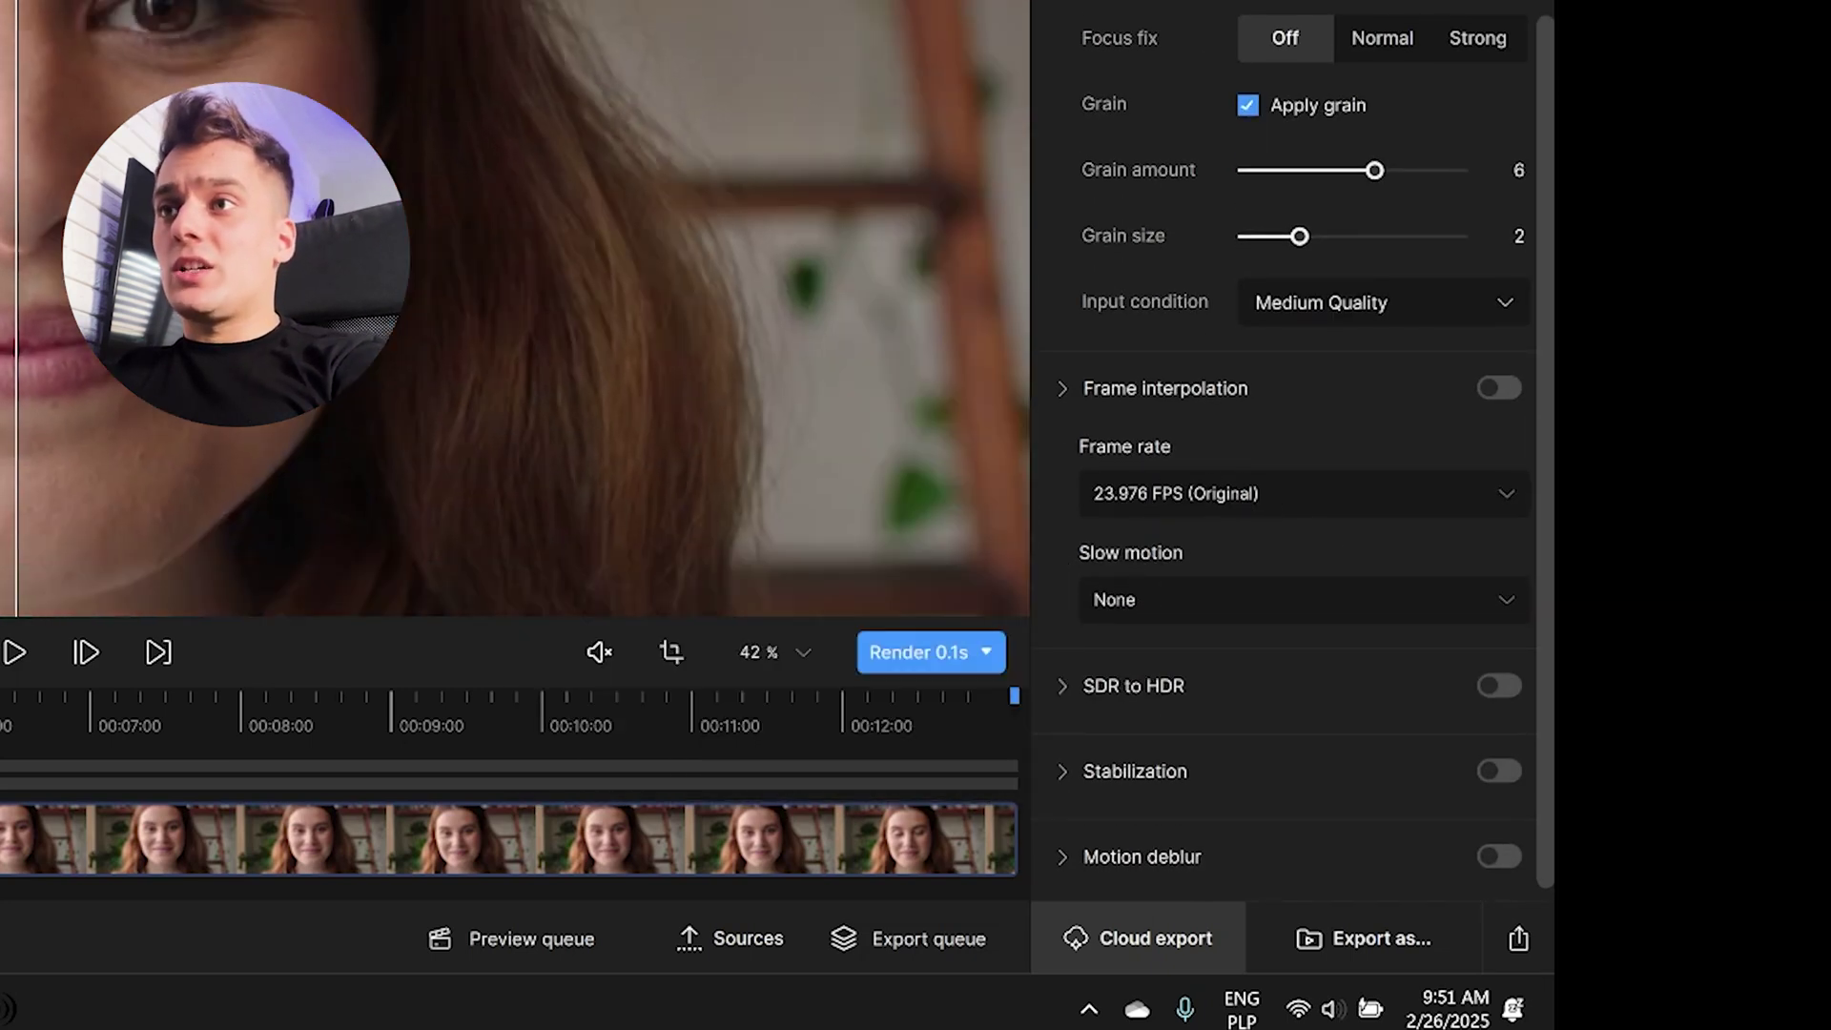
click(1197, 494)
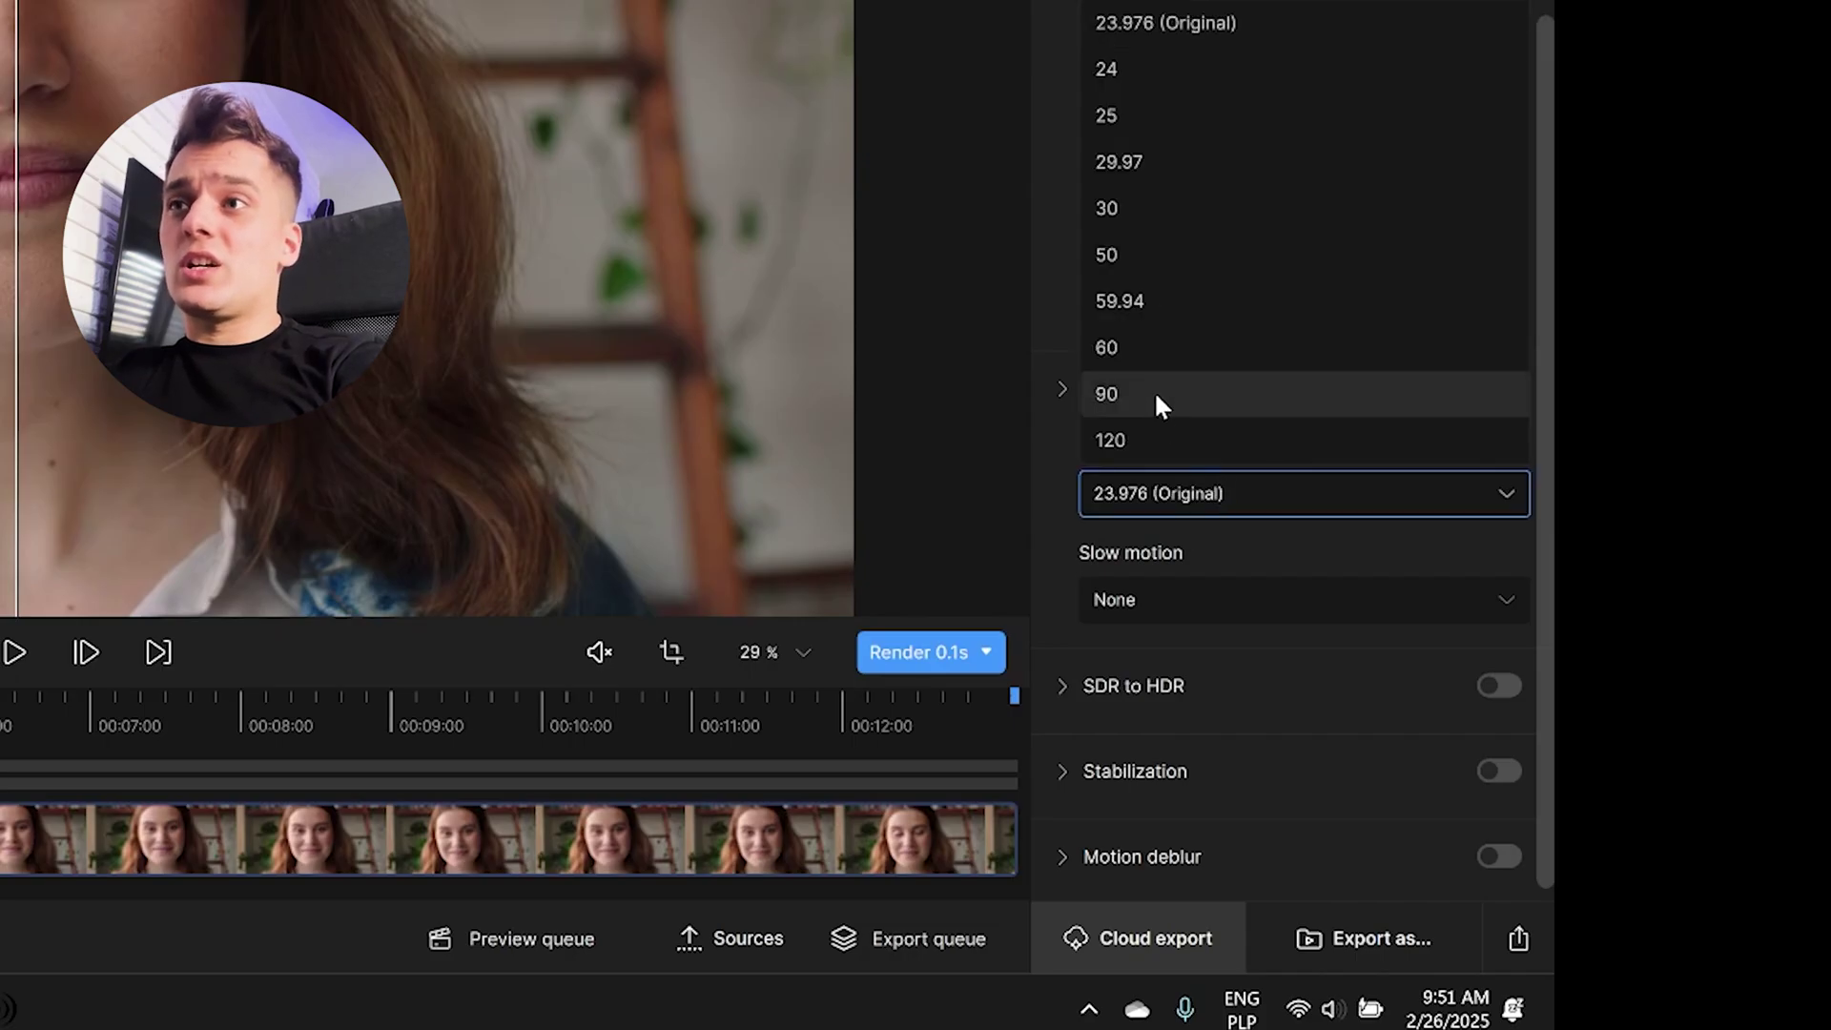
click(1053, 444)
click(1171, 502)
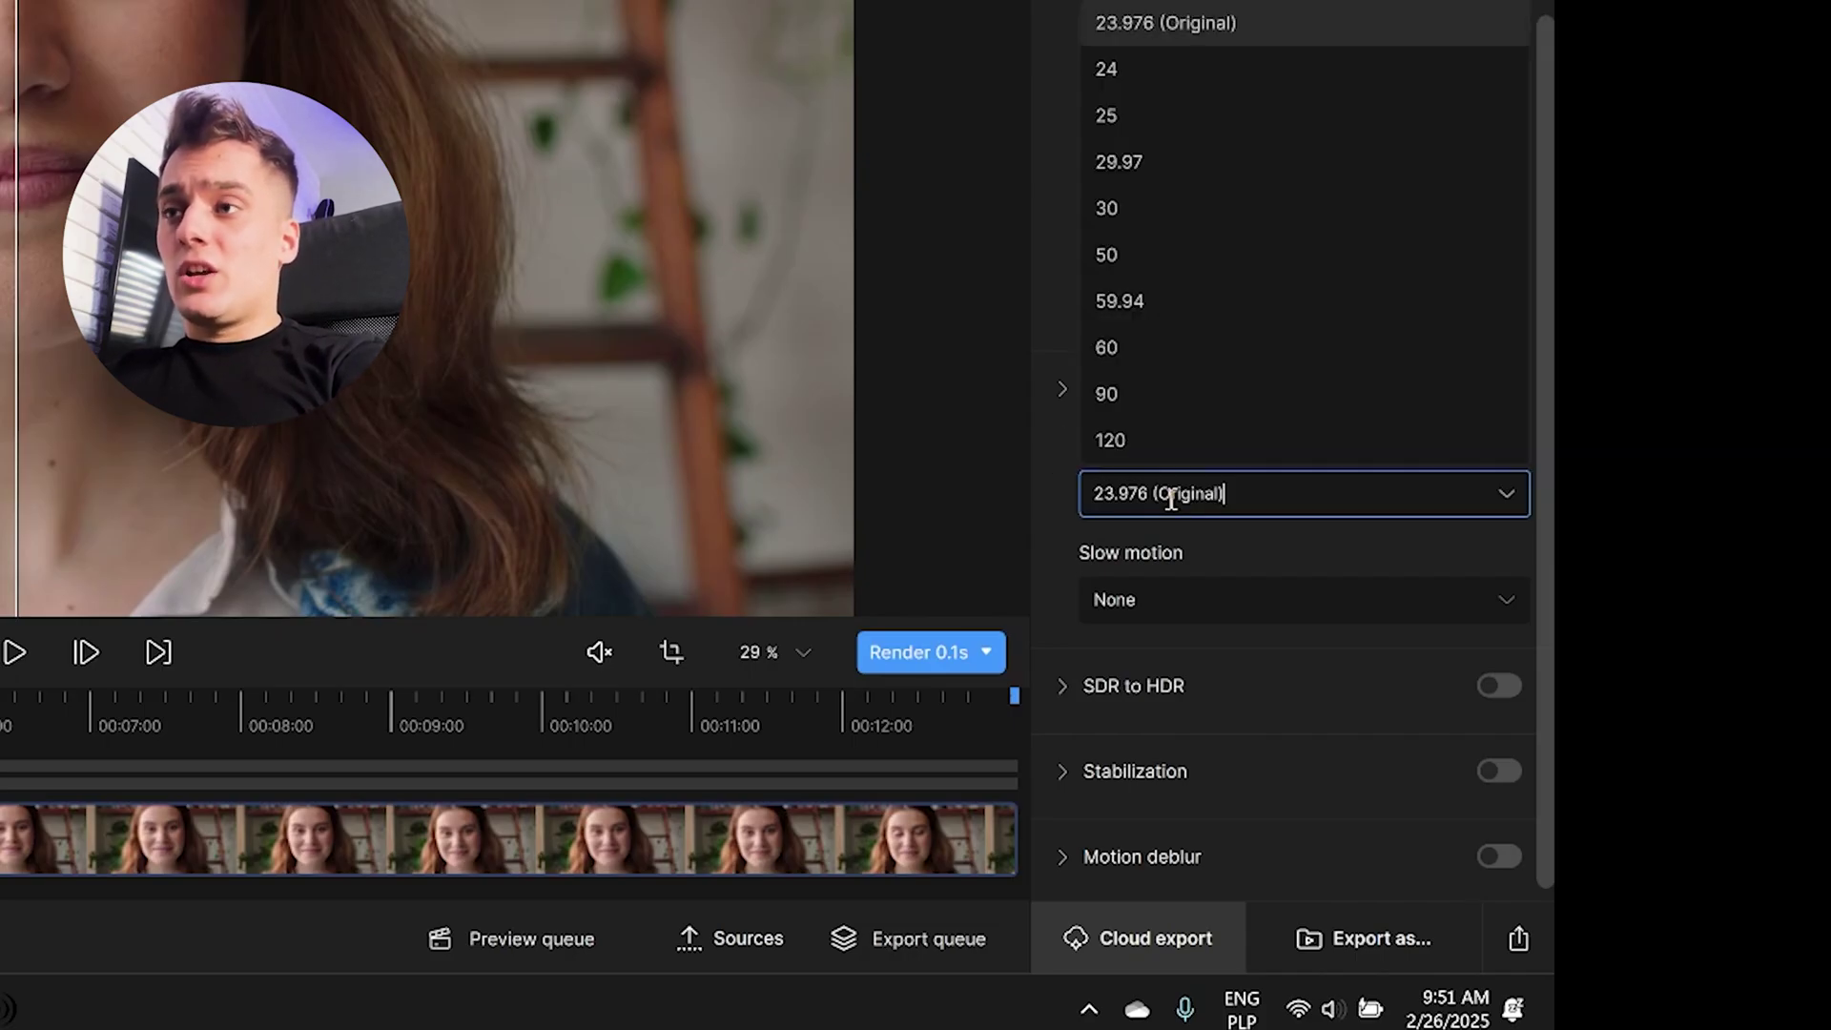
click(1041, 416)
click(1183, 516)
click(1097, 211)
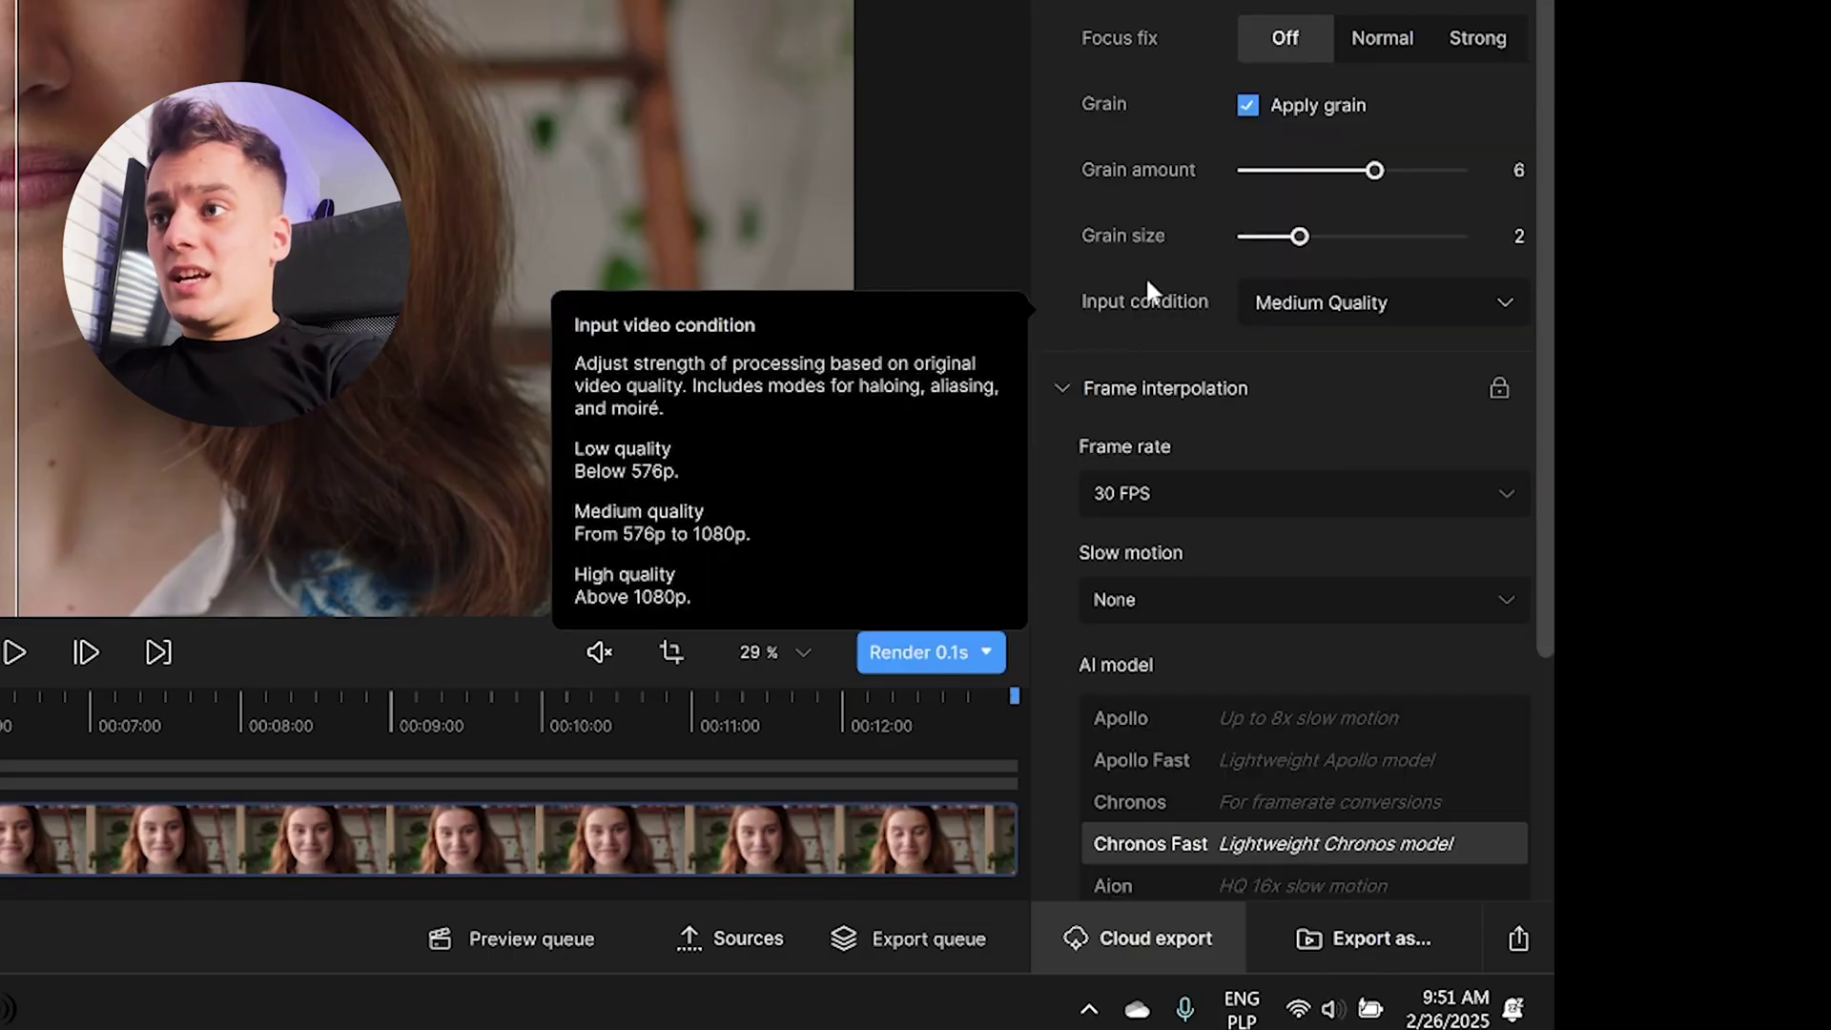
click(1147, 487)
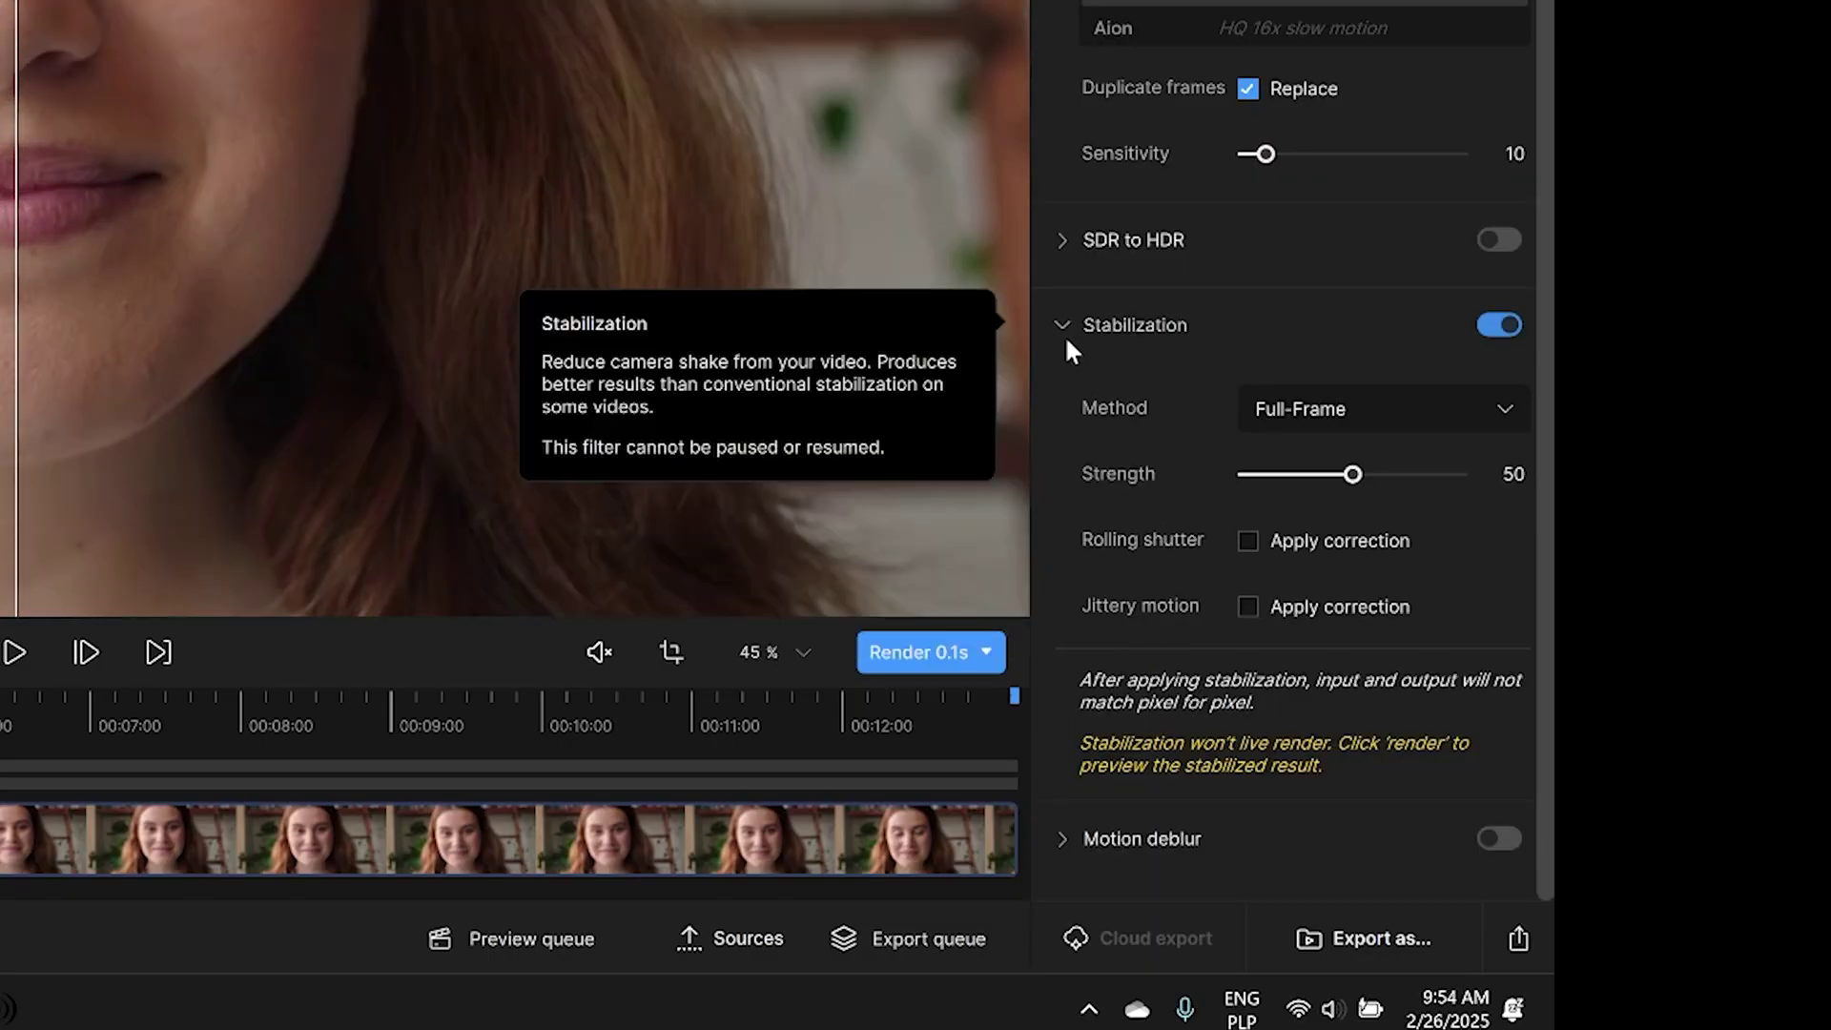
- Switch Stabilization off, keeping Motion deblur on with the Themis model
scroll(1437, 684, up, 3)
scroll(1286, 701, down, 3)
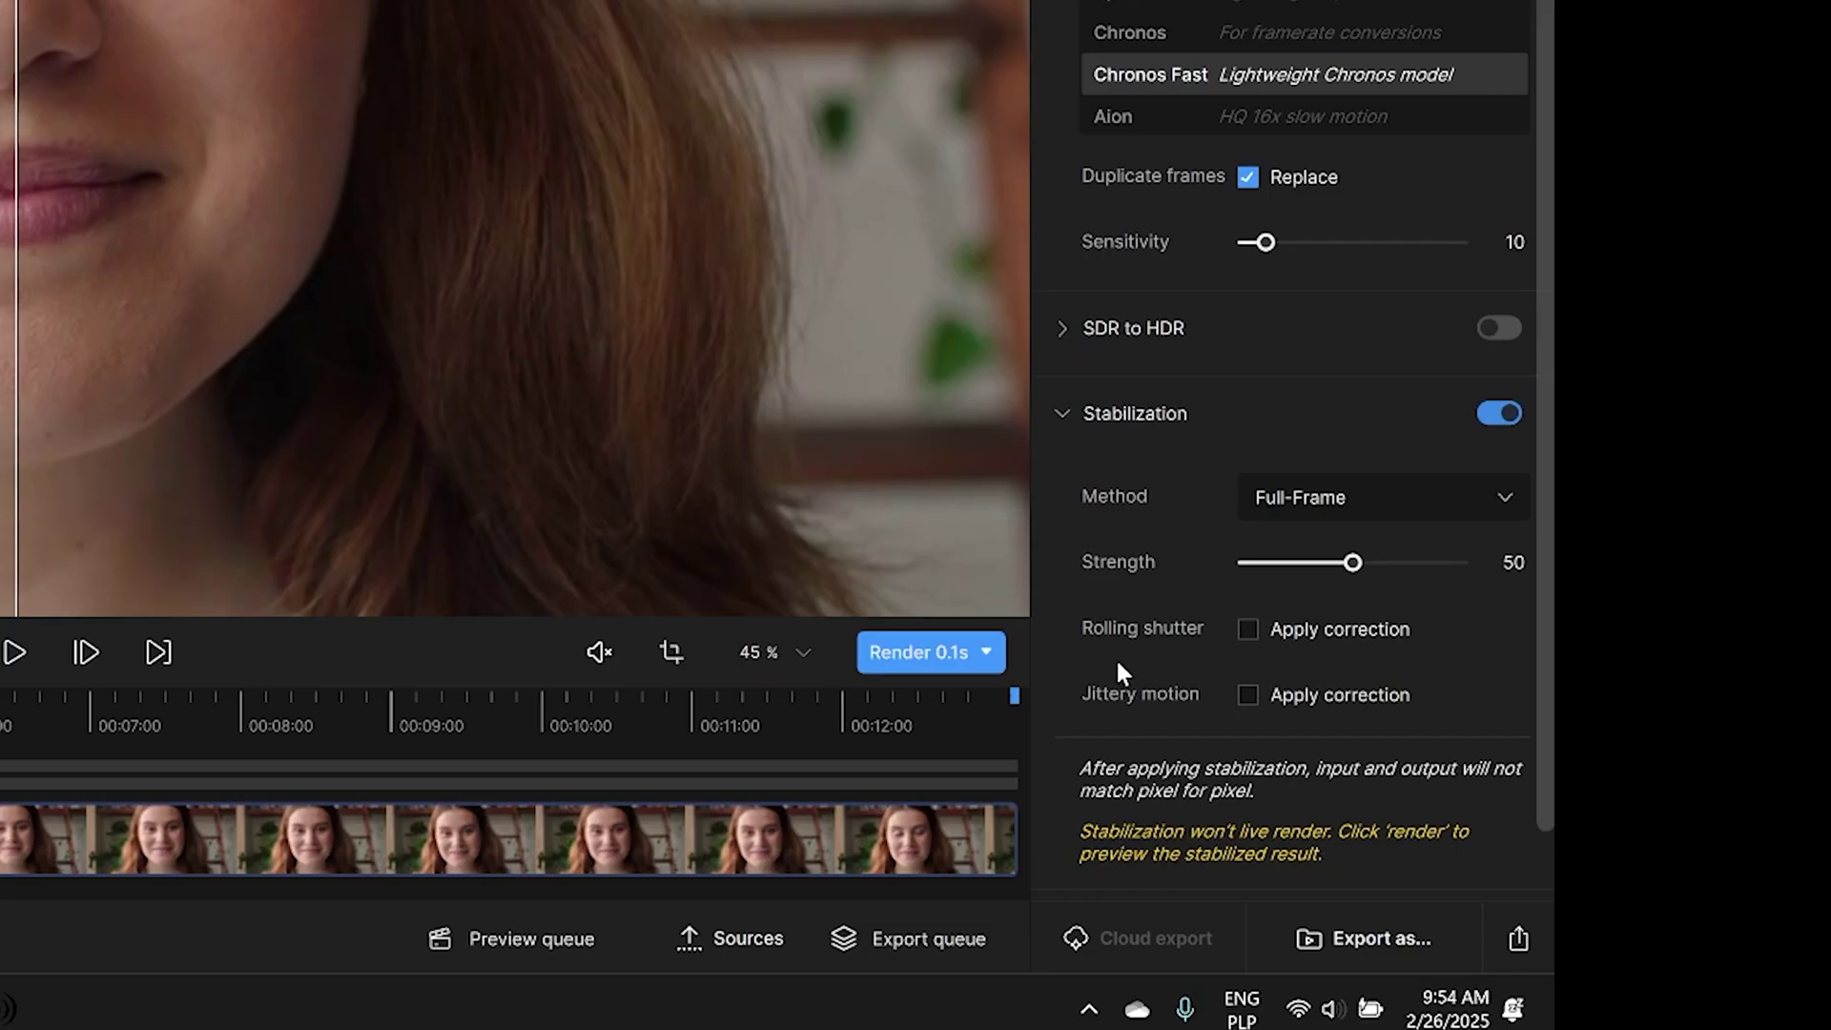
mouse_move(1200, 627)
scroll(1197, 658, up, 3)
click(1182, 668)
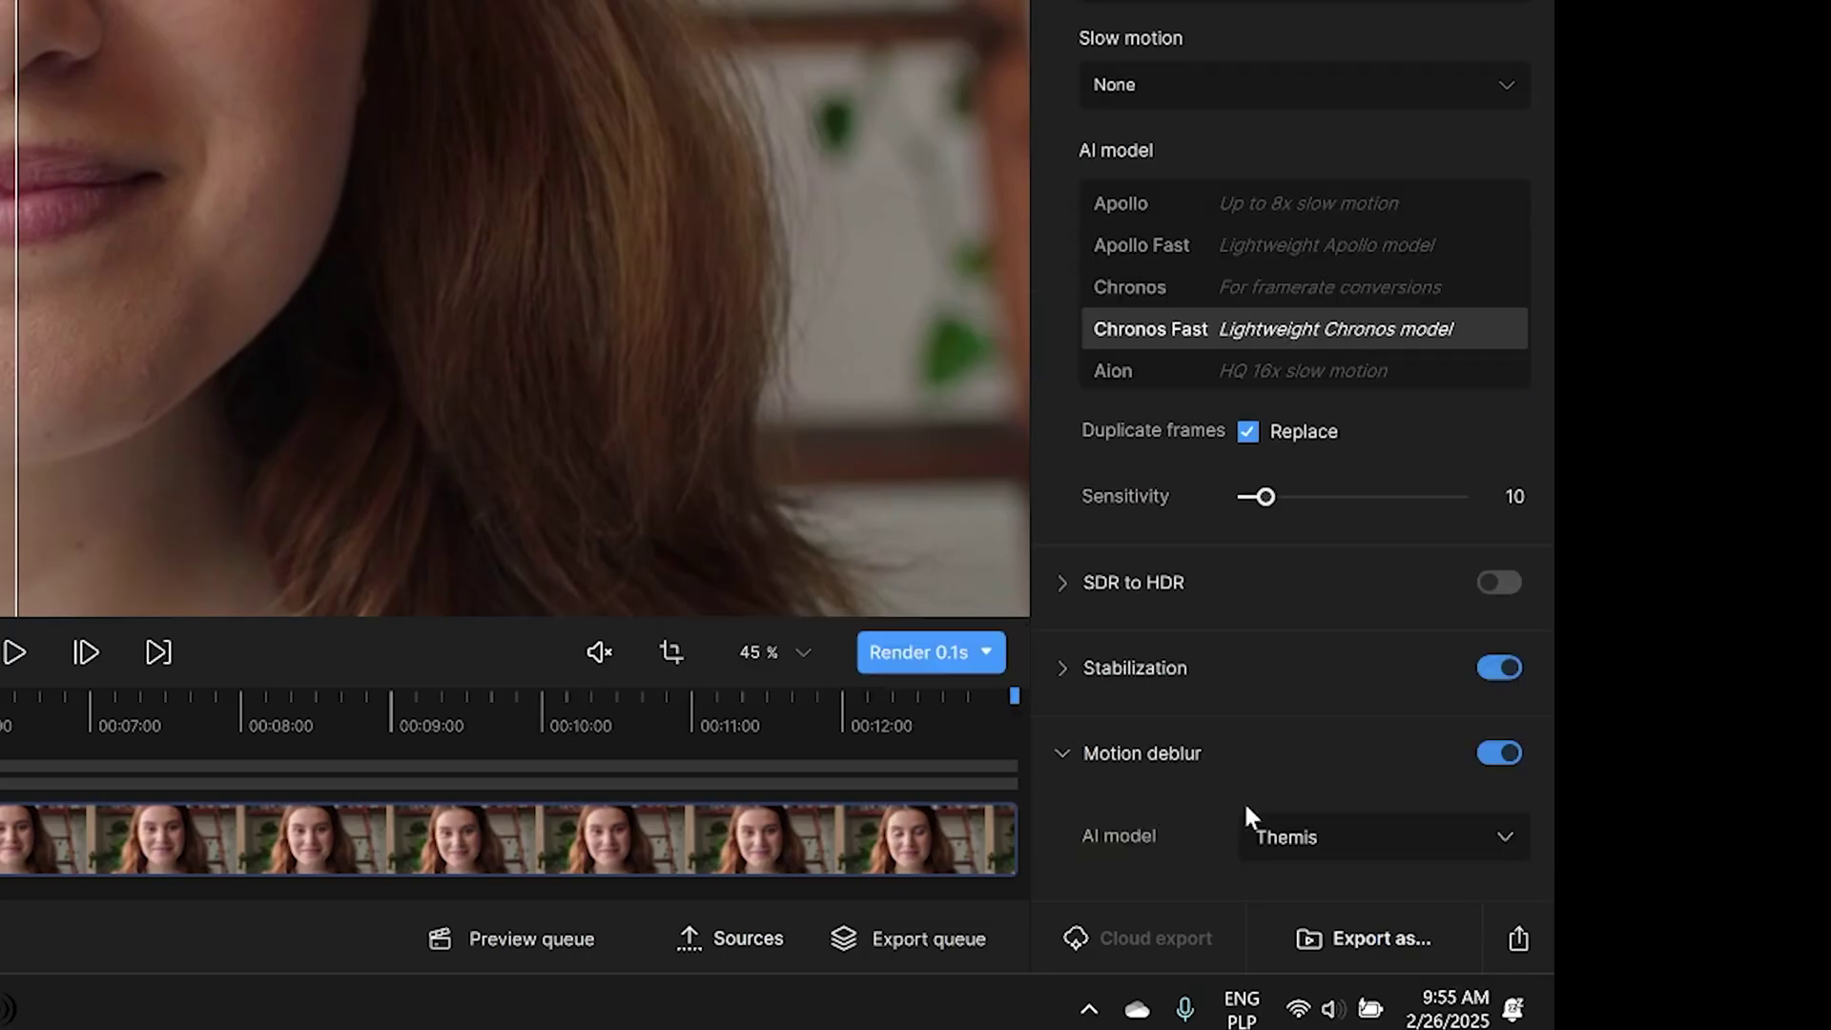
click(1494, 673)
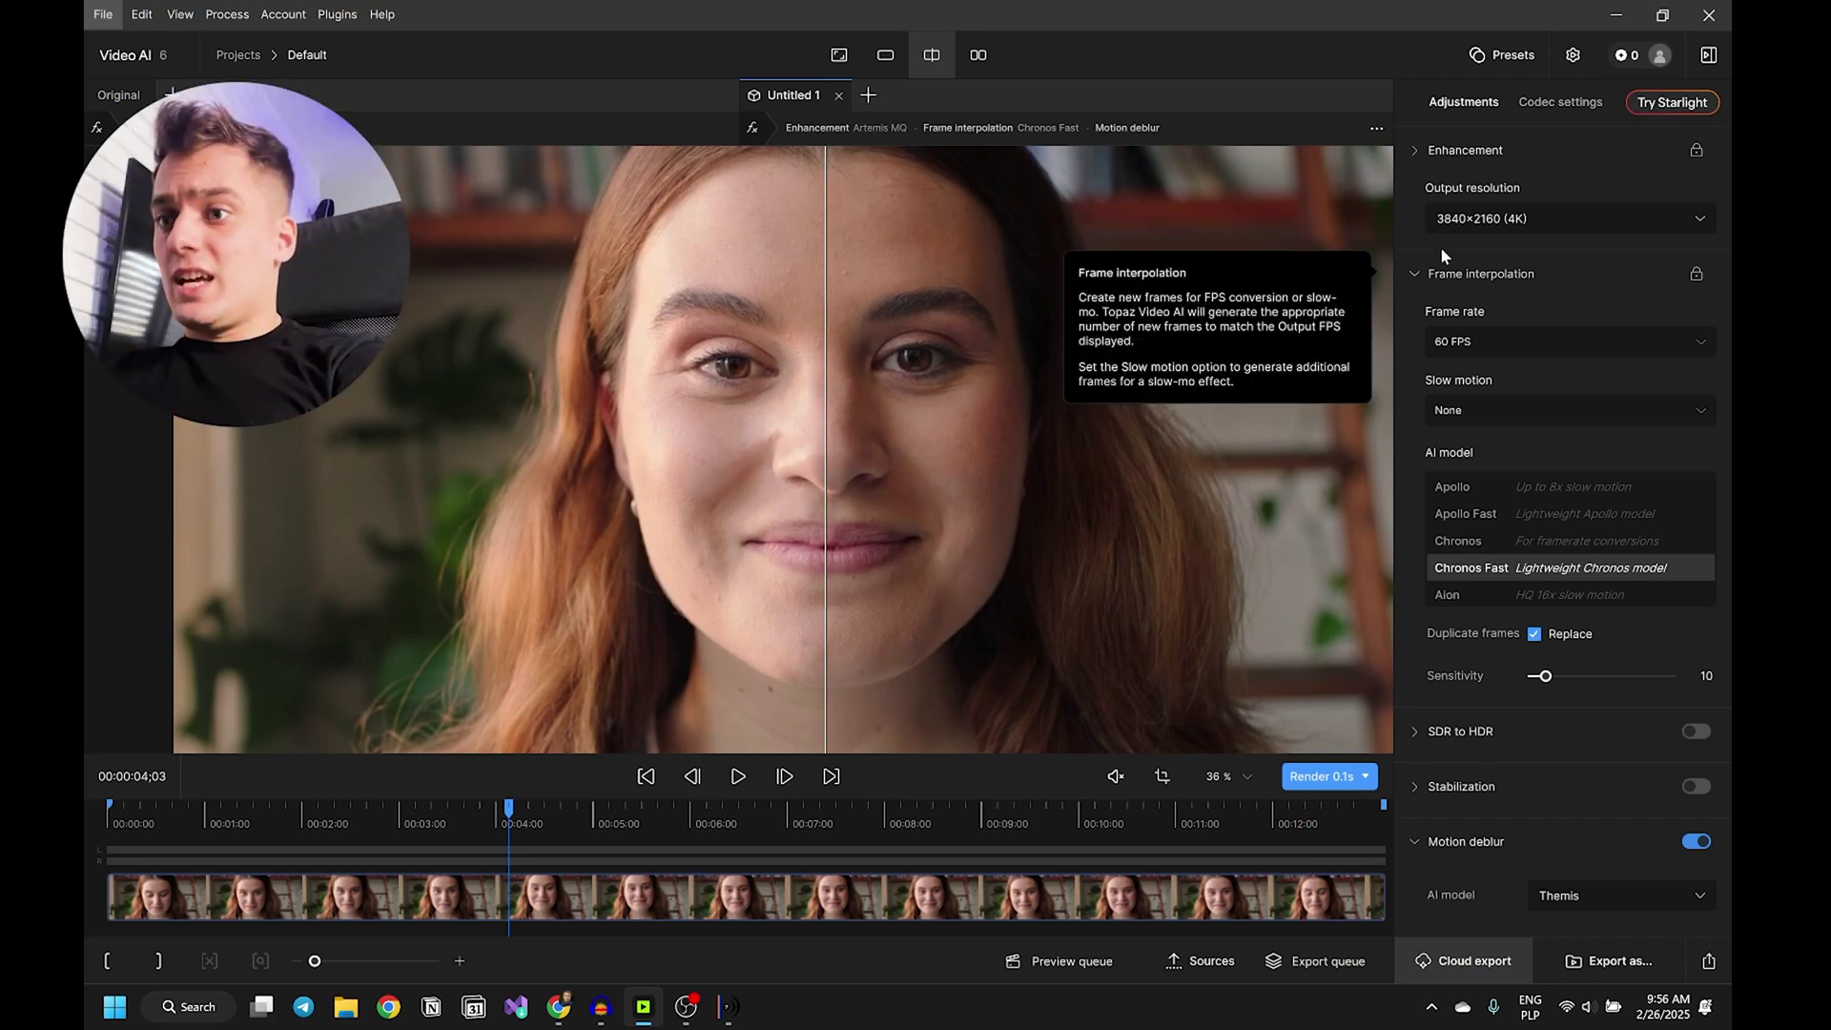
- Review the expanded Artemis enhancement settings and render a preview segment at the playhead
click(1454, 149)
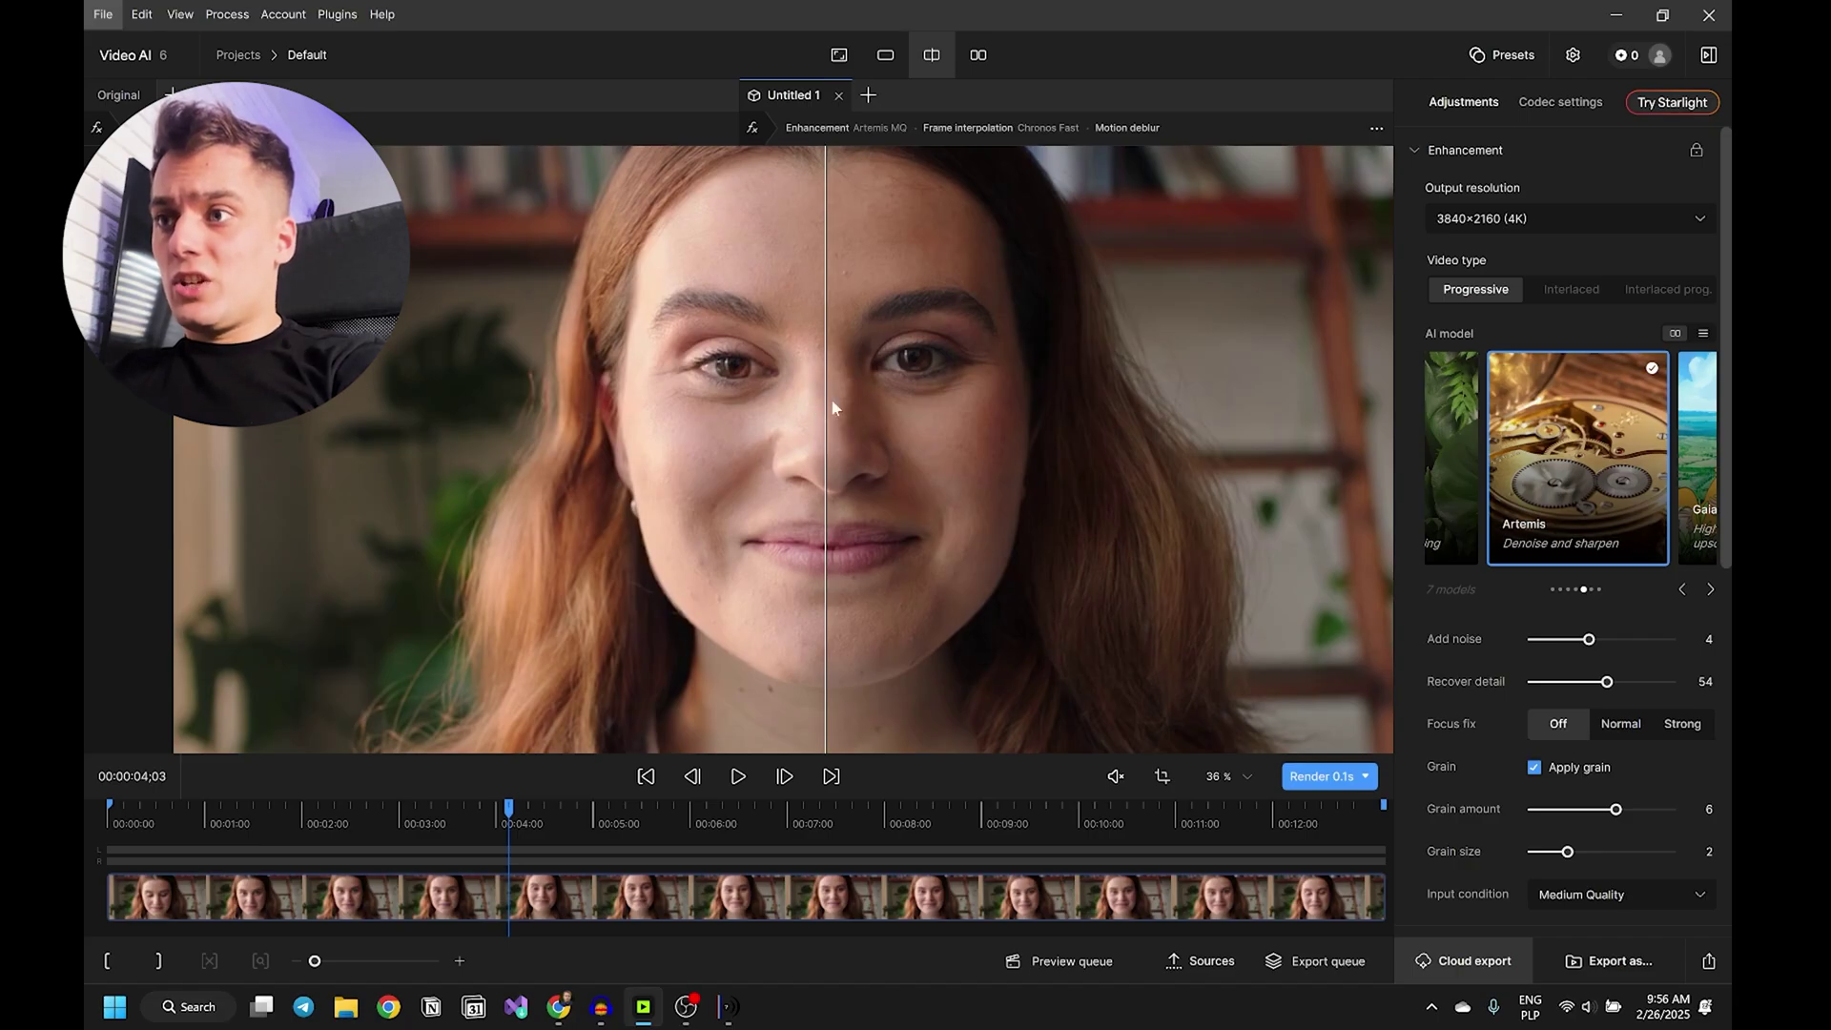
scroll(833, 401, up, 4)
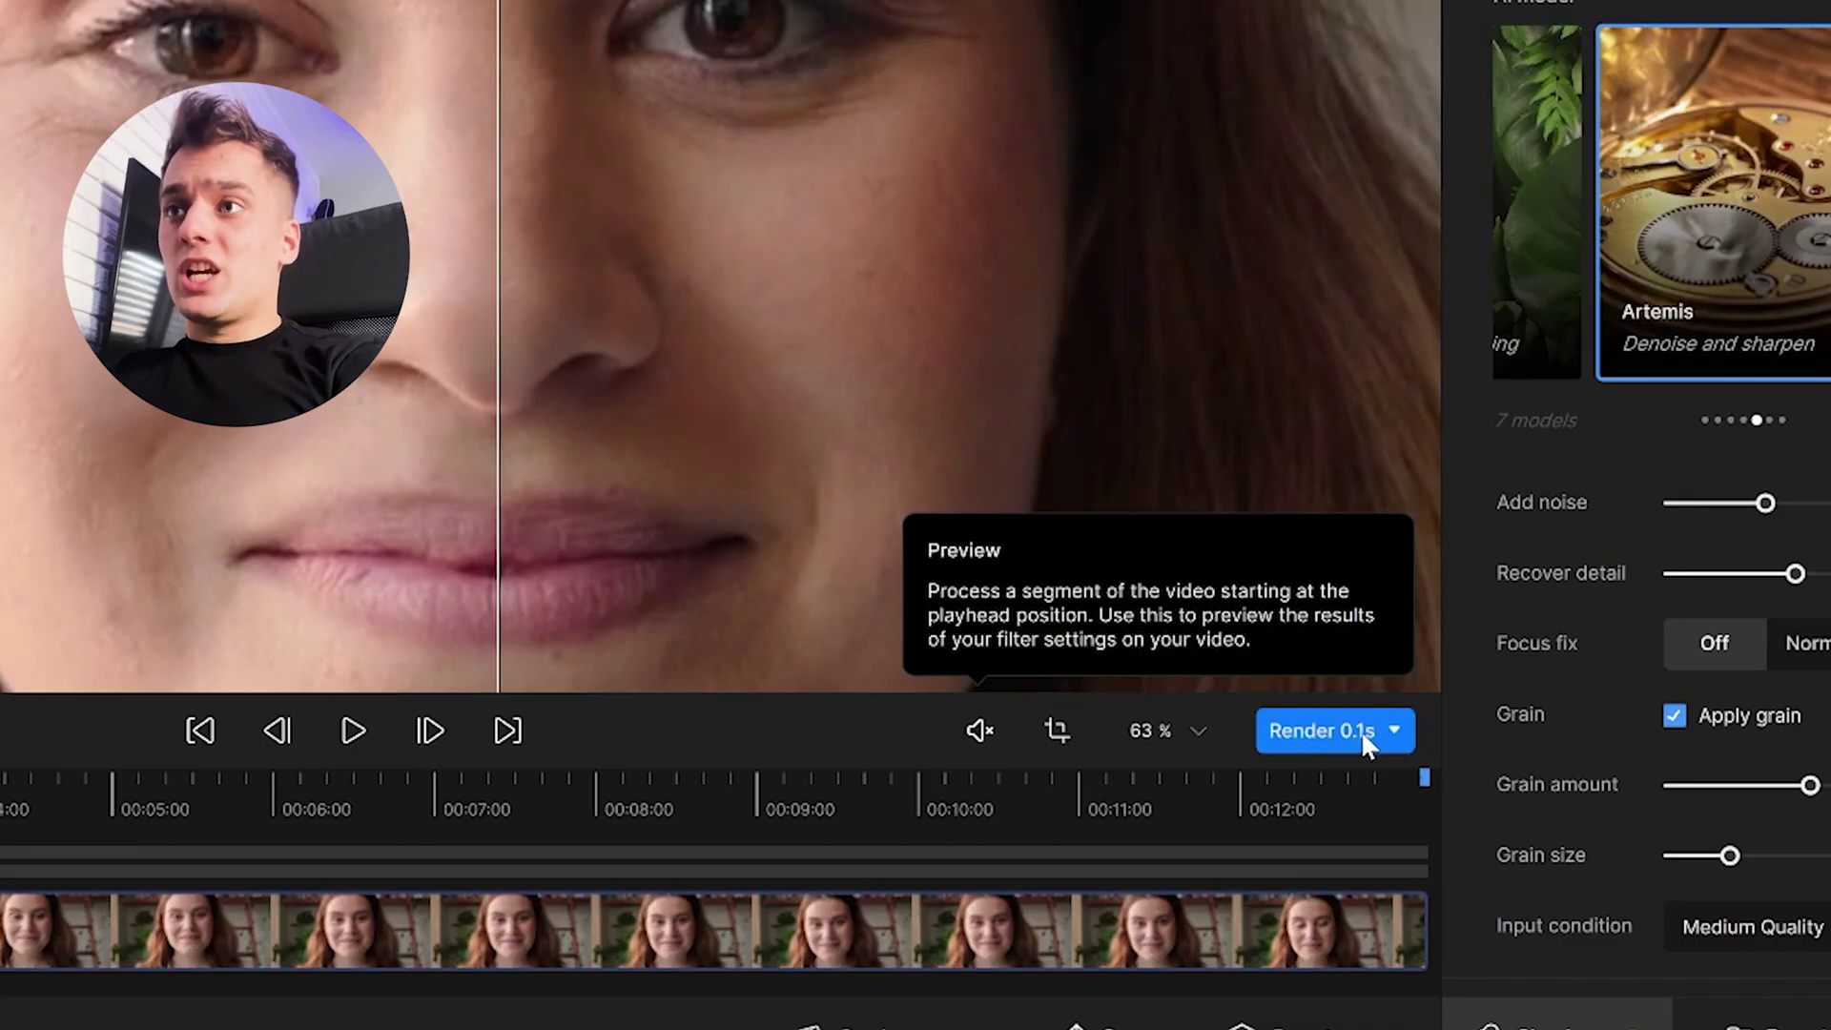
click(1368, 740)
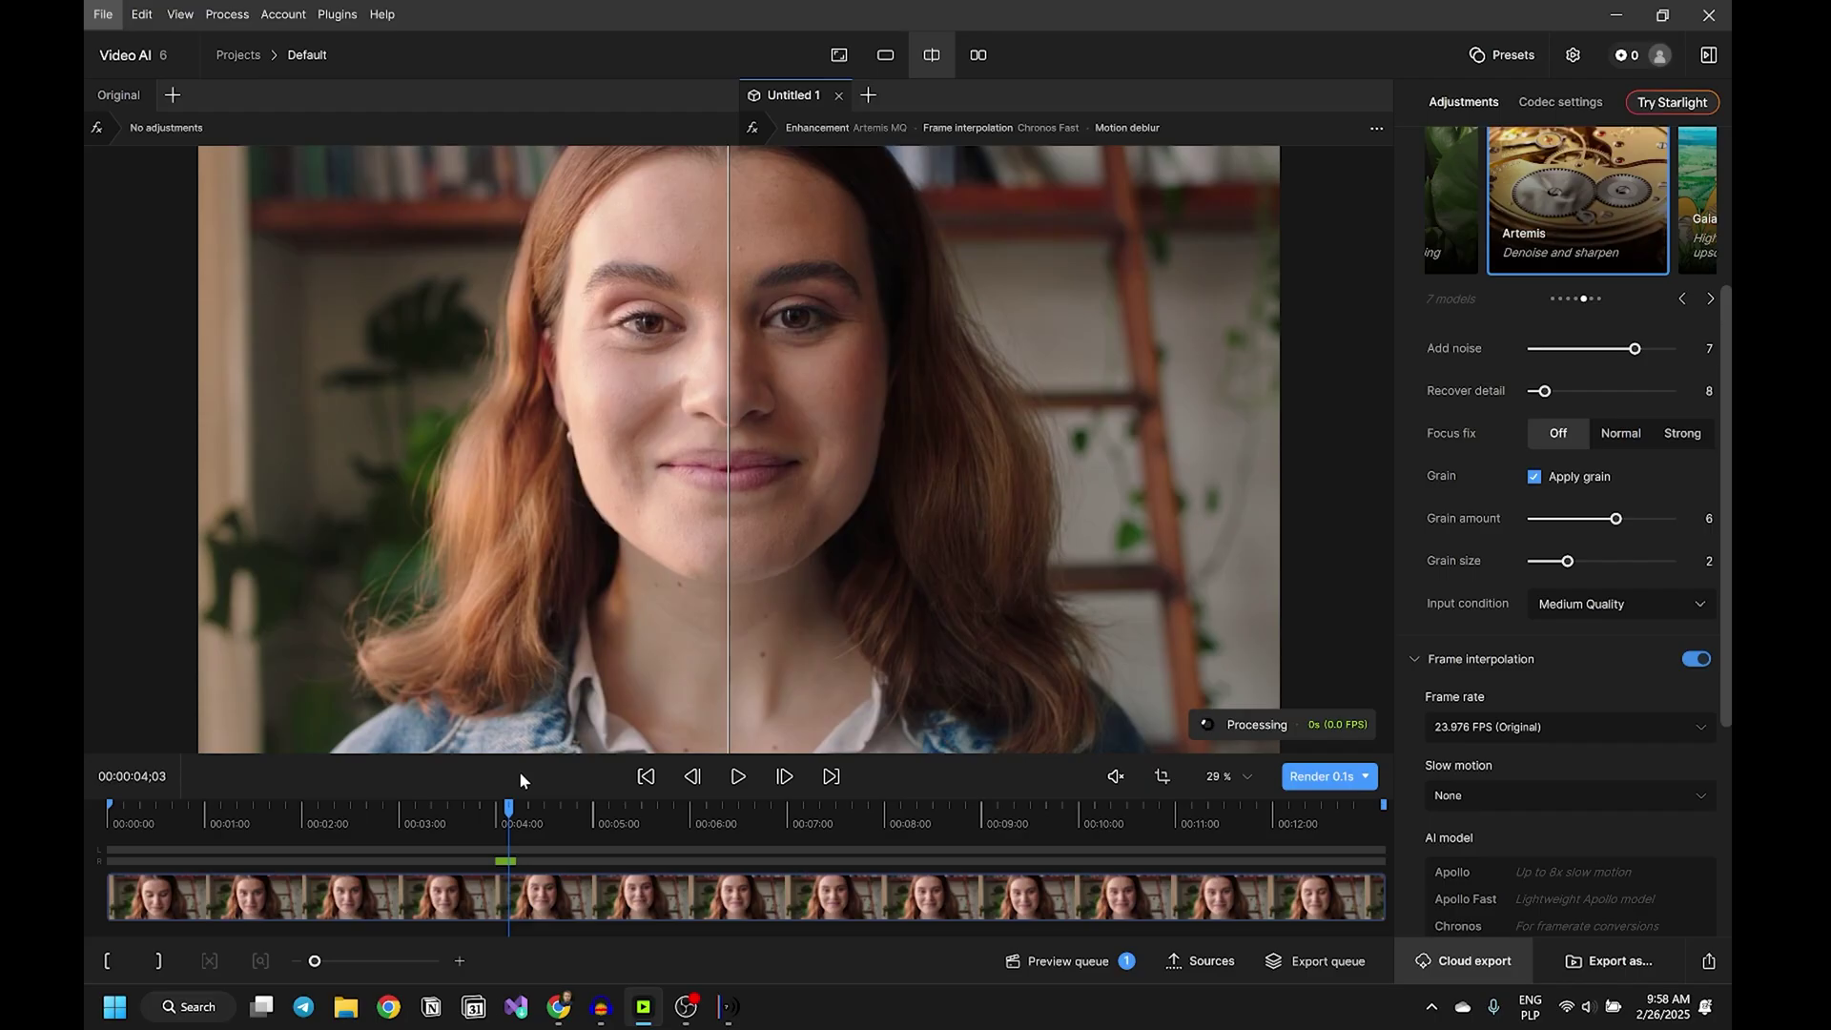
scroll(763, 352, up, 4)
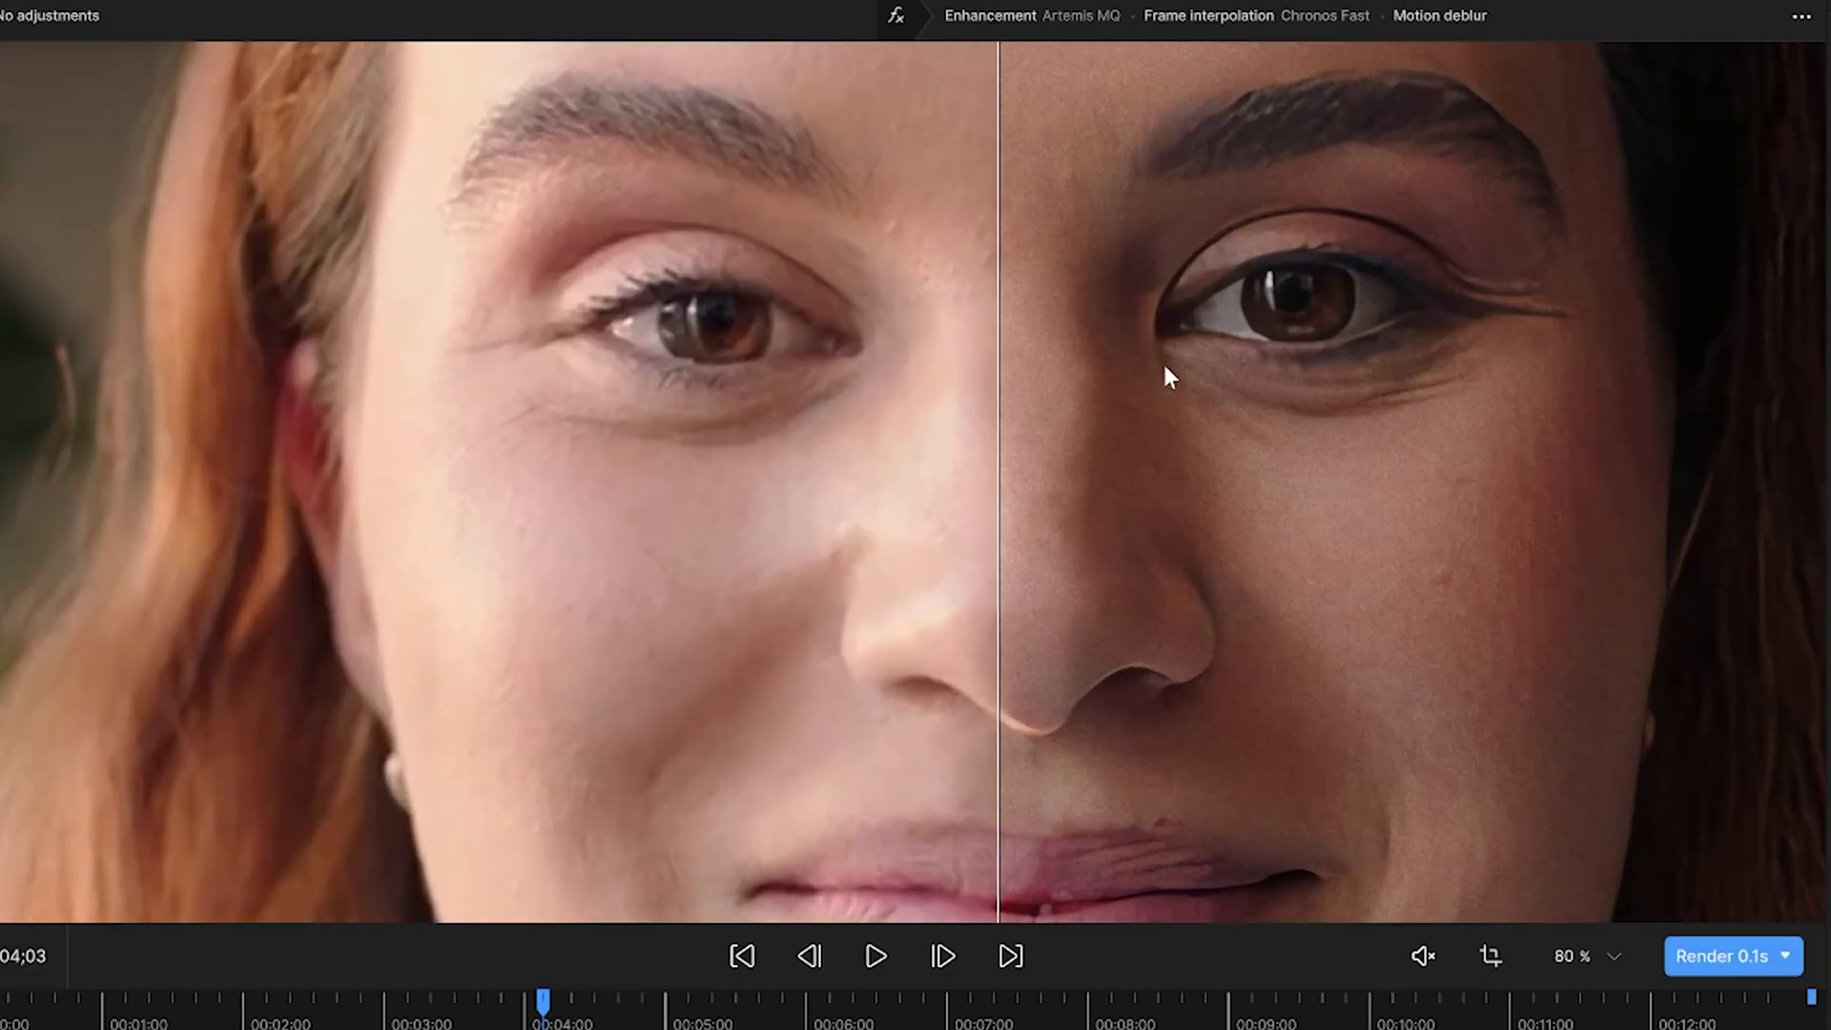
scroll(1301, 450, down, 10)
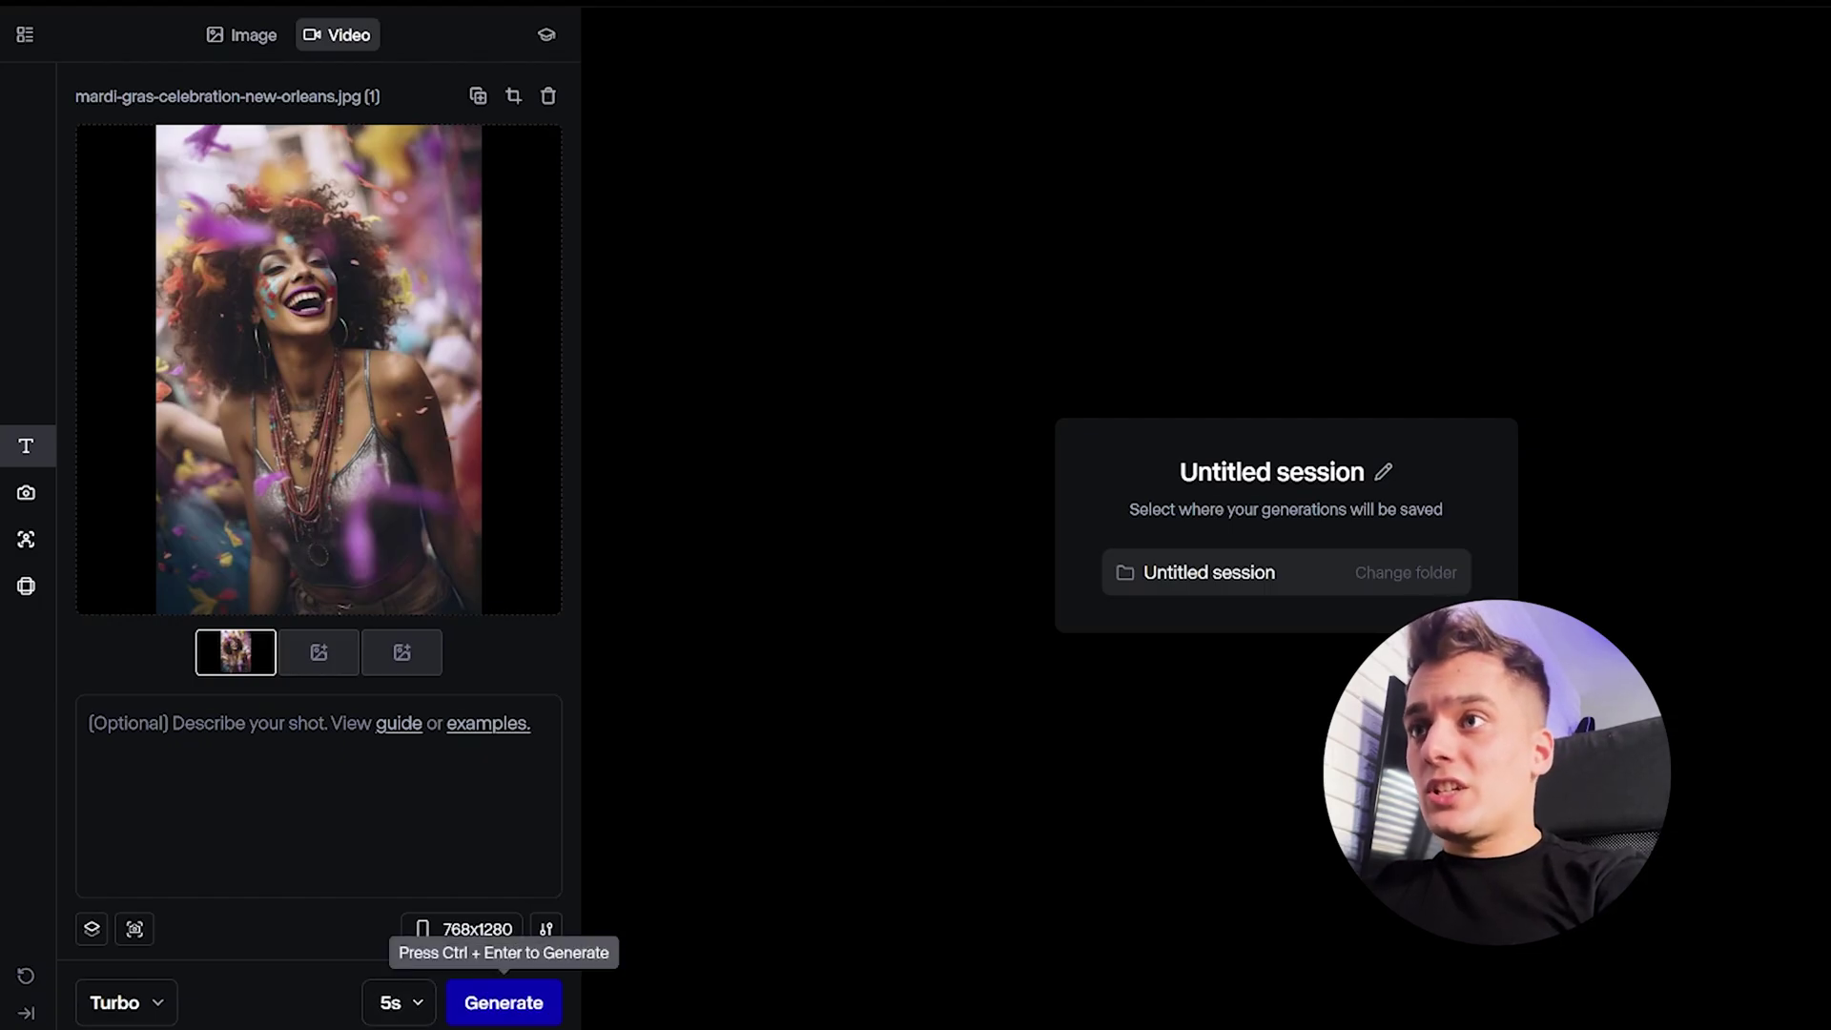
- Generate the 5-second Gen-3 Alpha Turbo video from the Mardi Gras image
click(504, 1002)
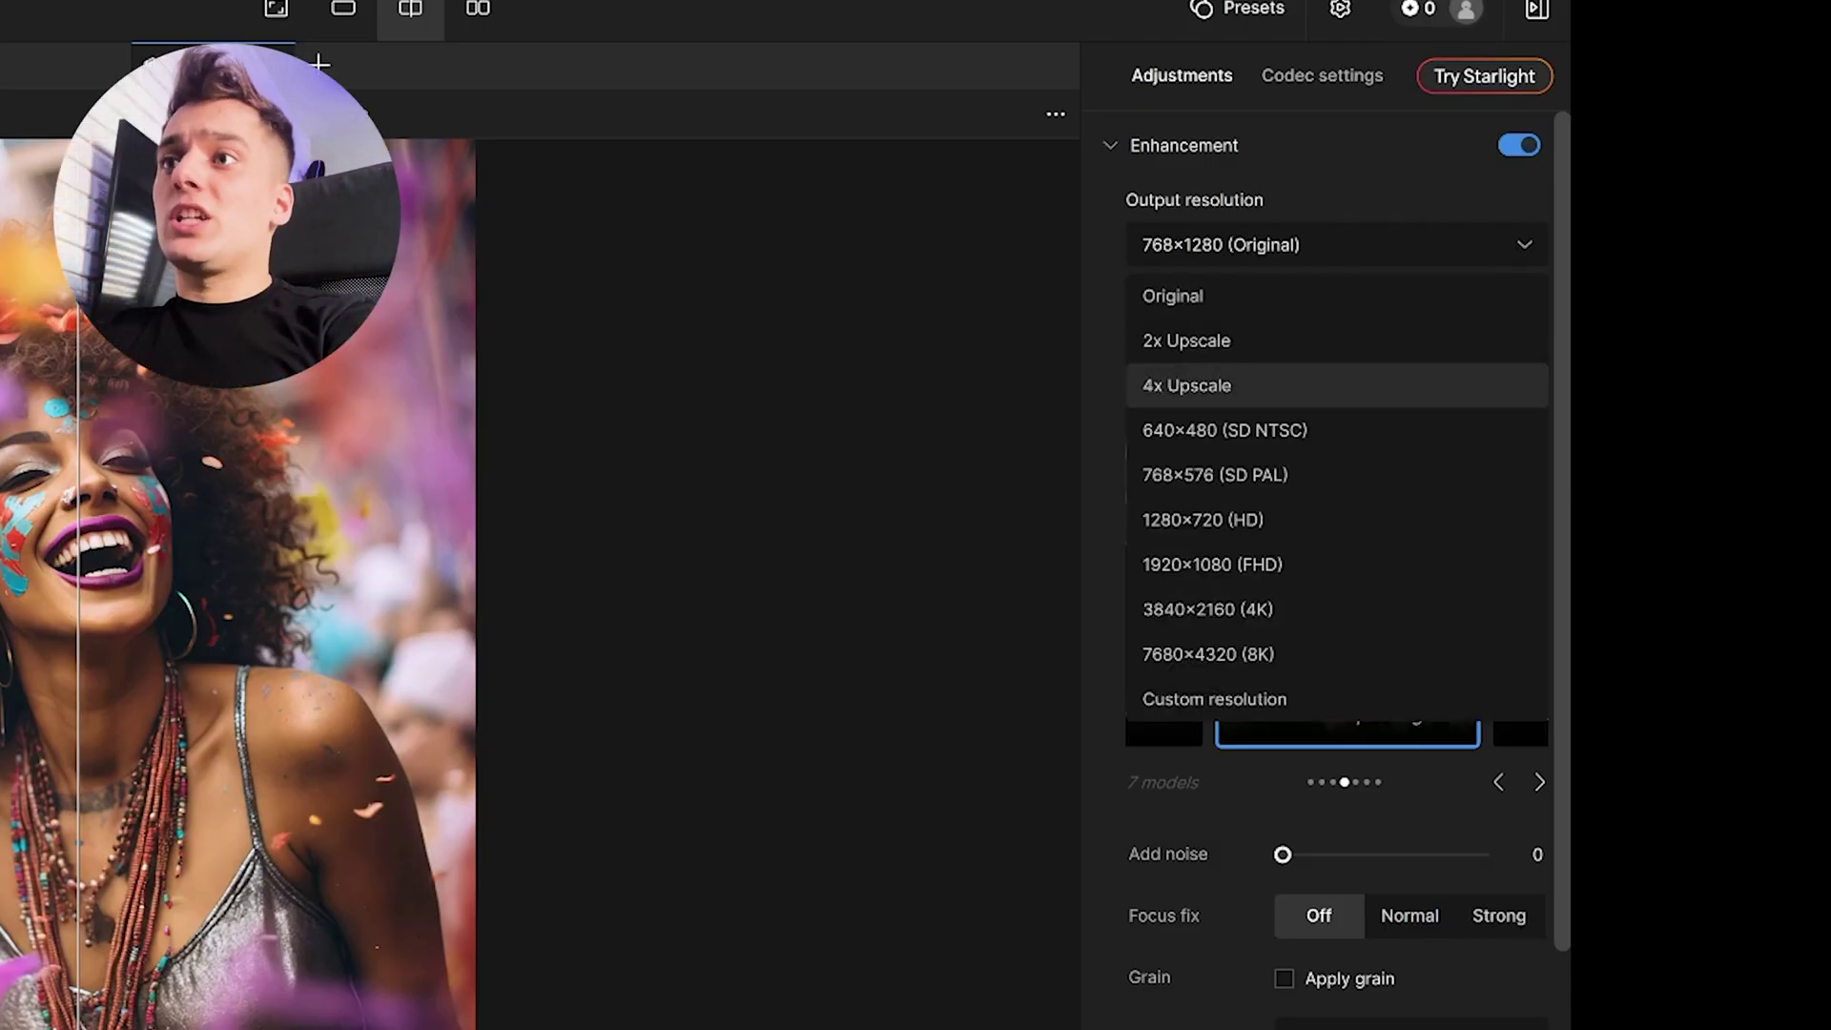
- Set the output to 4x Upscale and apply a light grain
click(1187, 386)
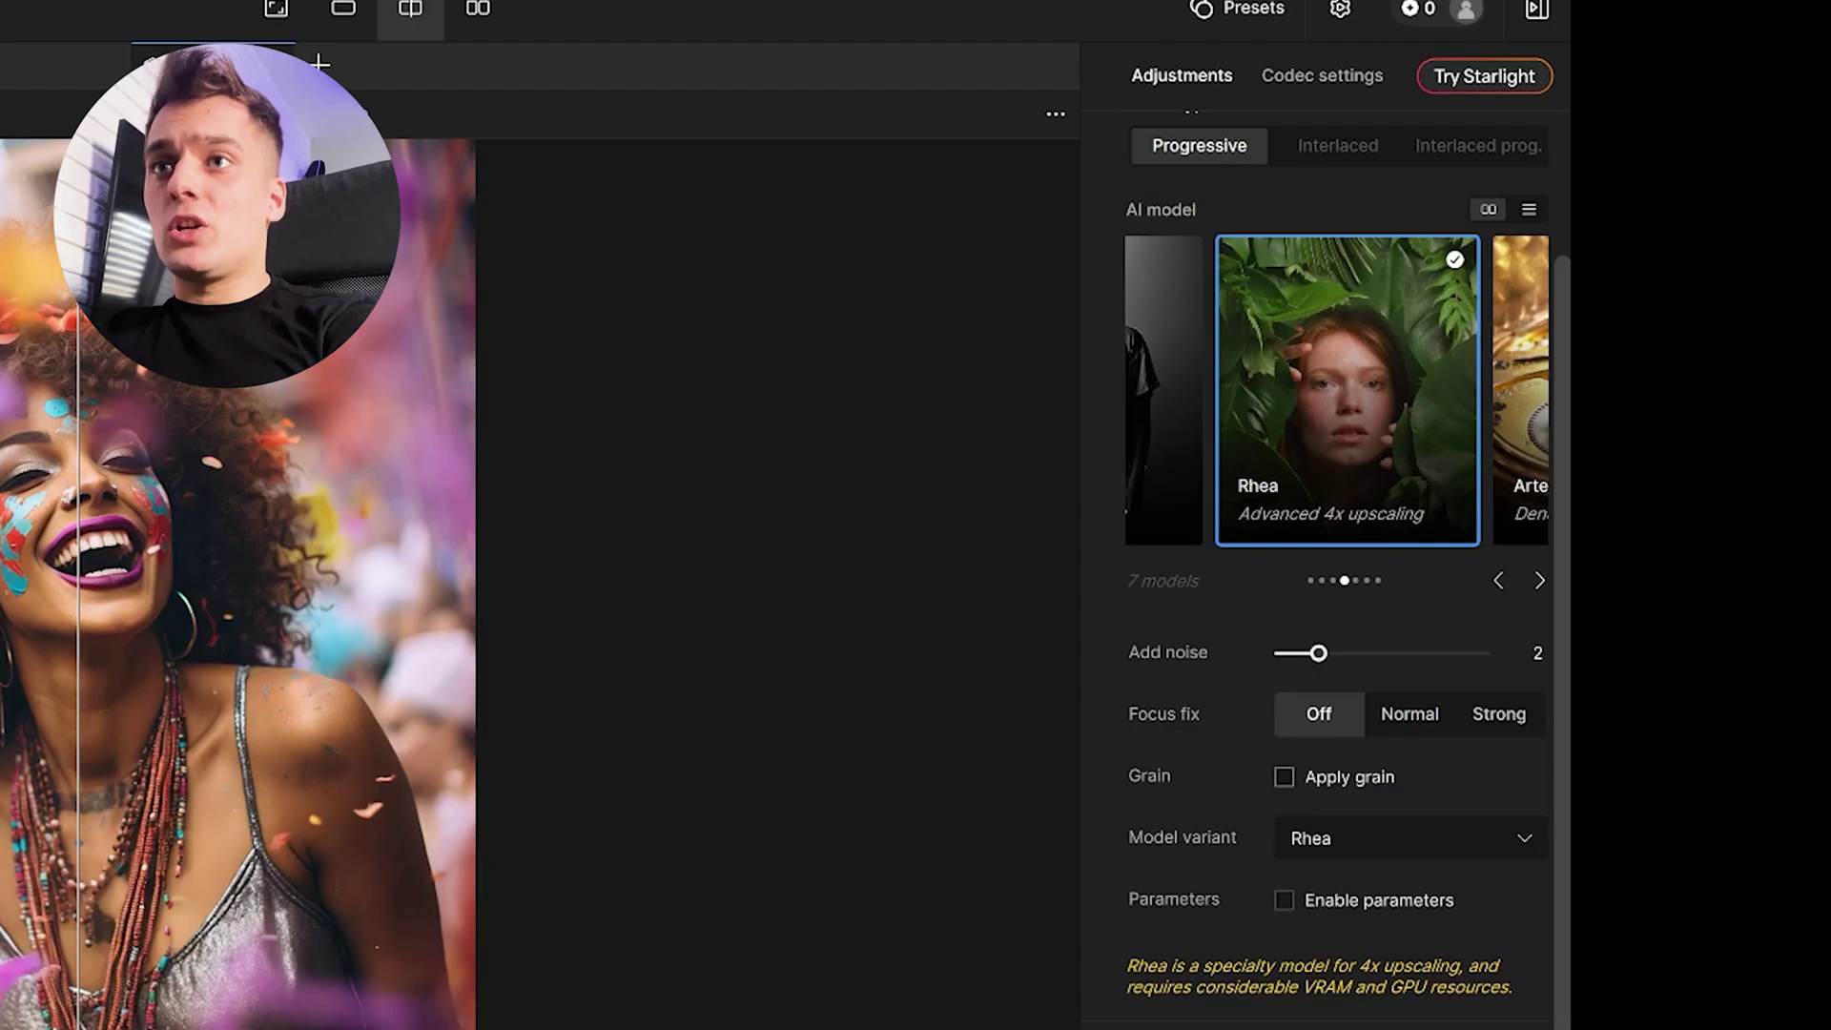
click(1283, 776)
drag(1370, 836, 1300, 836)
- Interpolate the output to 60 FPS and choose the Rhea XL model variant
scroll(1335, 572, down, 3)
click(1335, 984)
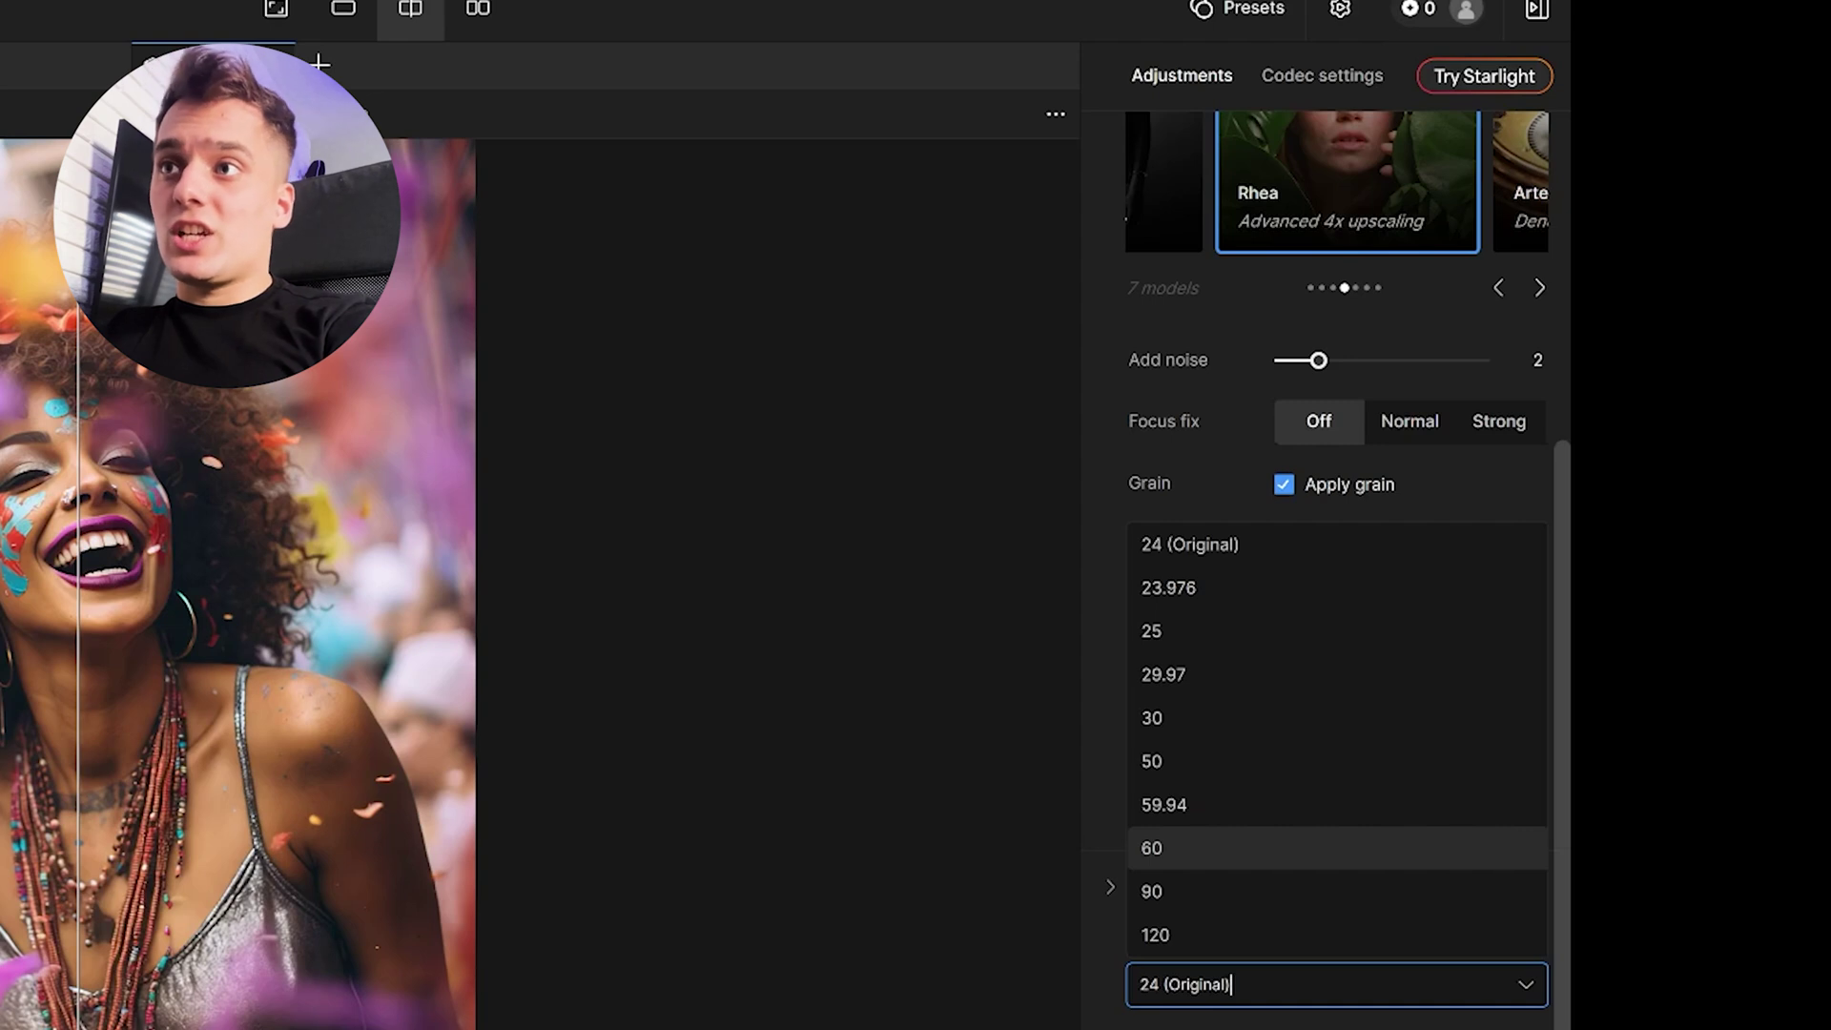
key(Return)
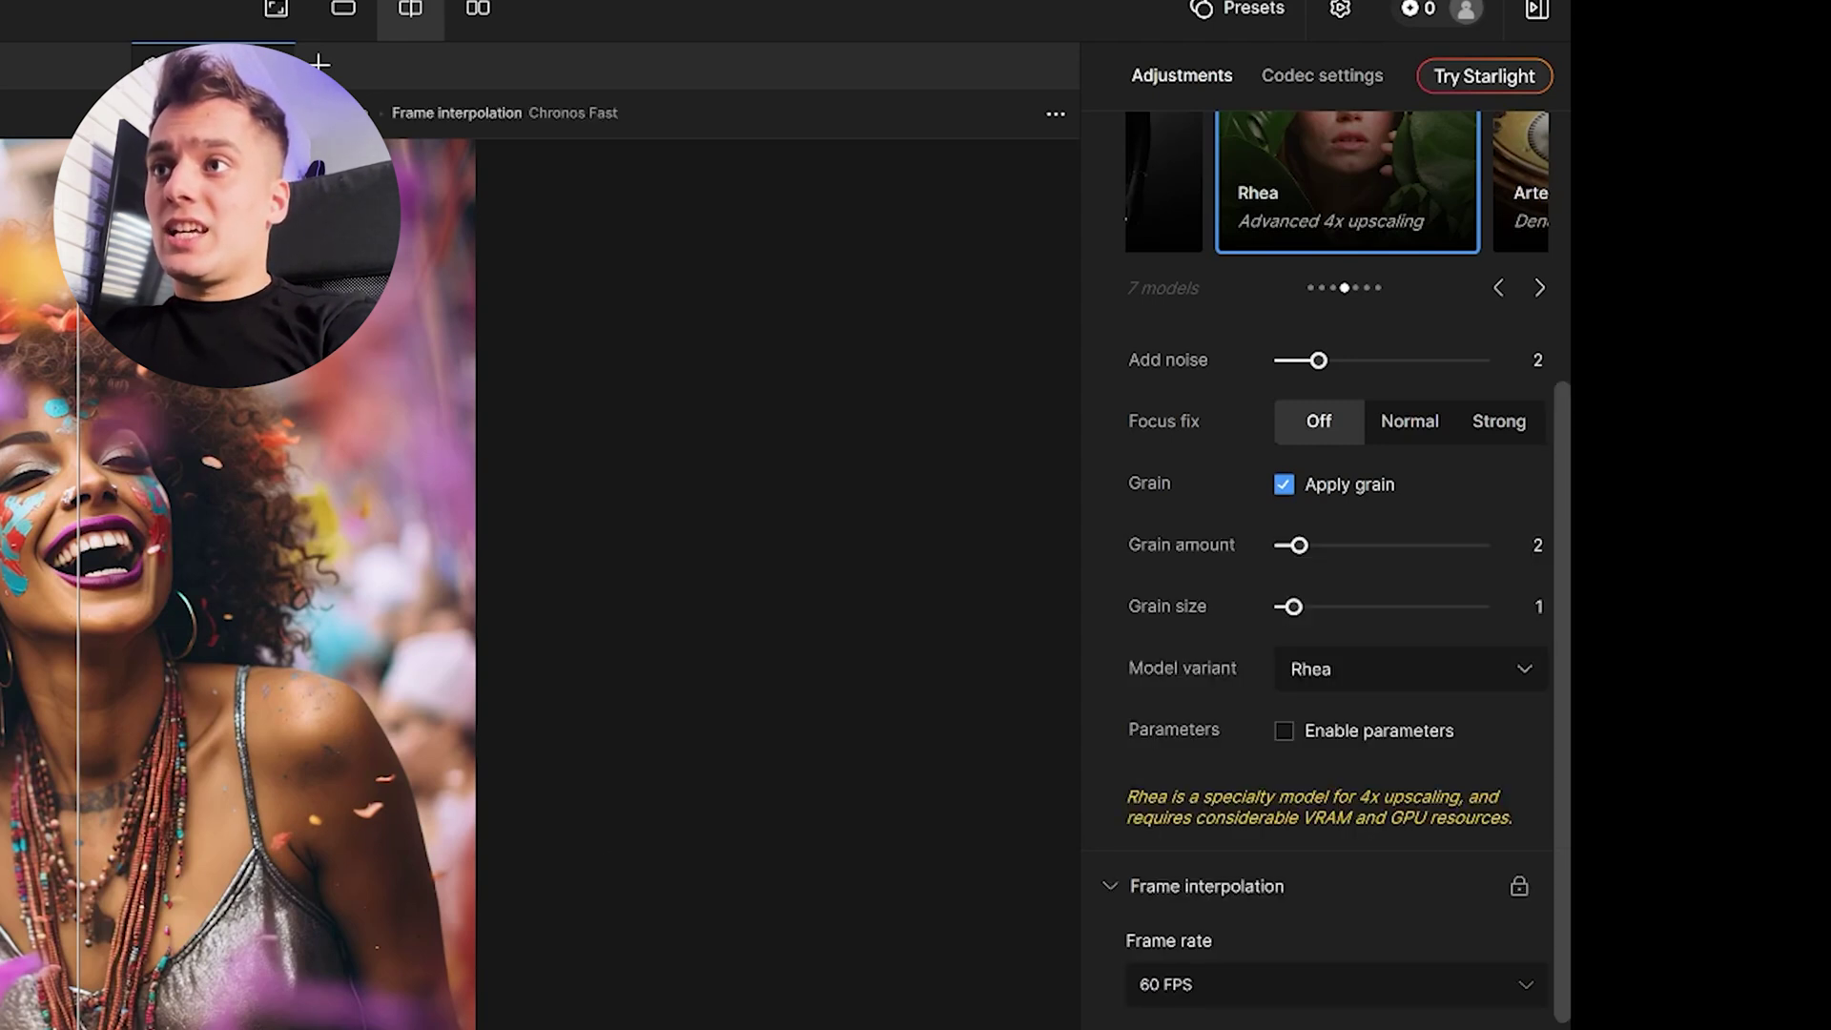
scroll(1335, 572, up, 2)
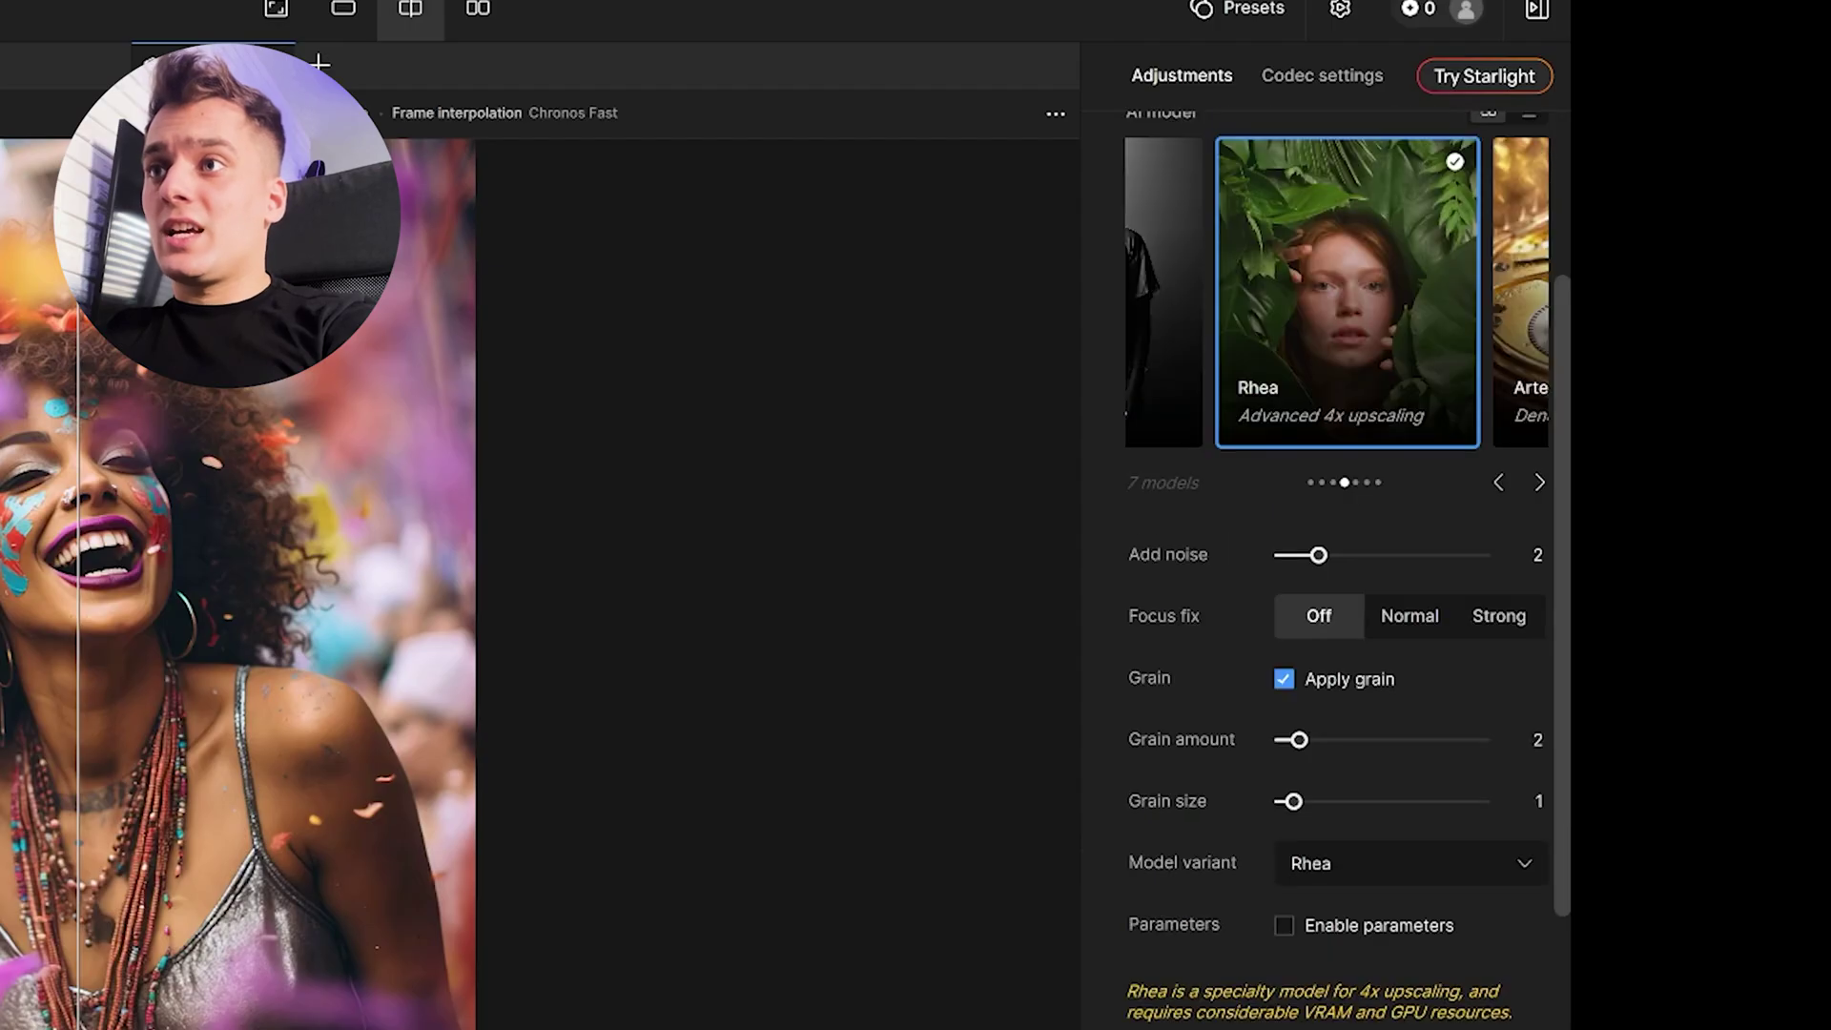
click(1409, 863)
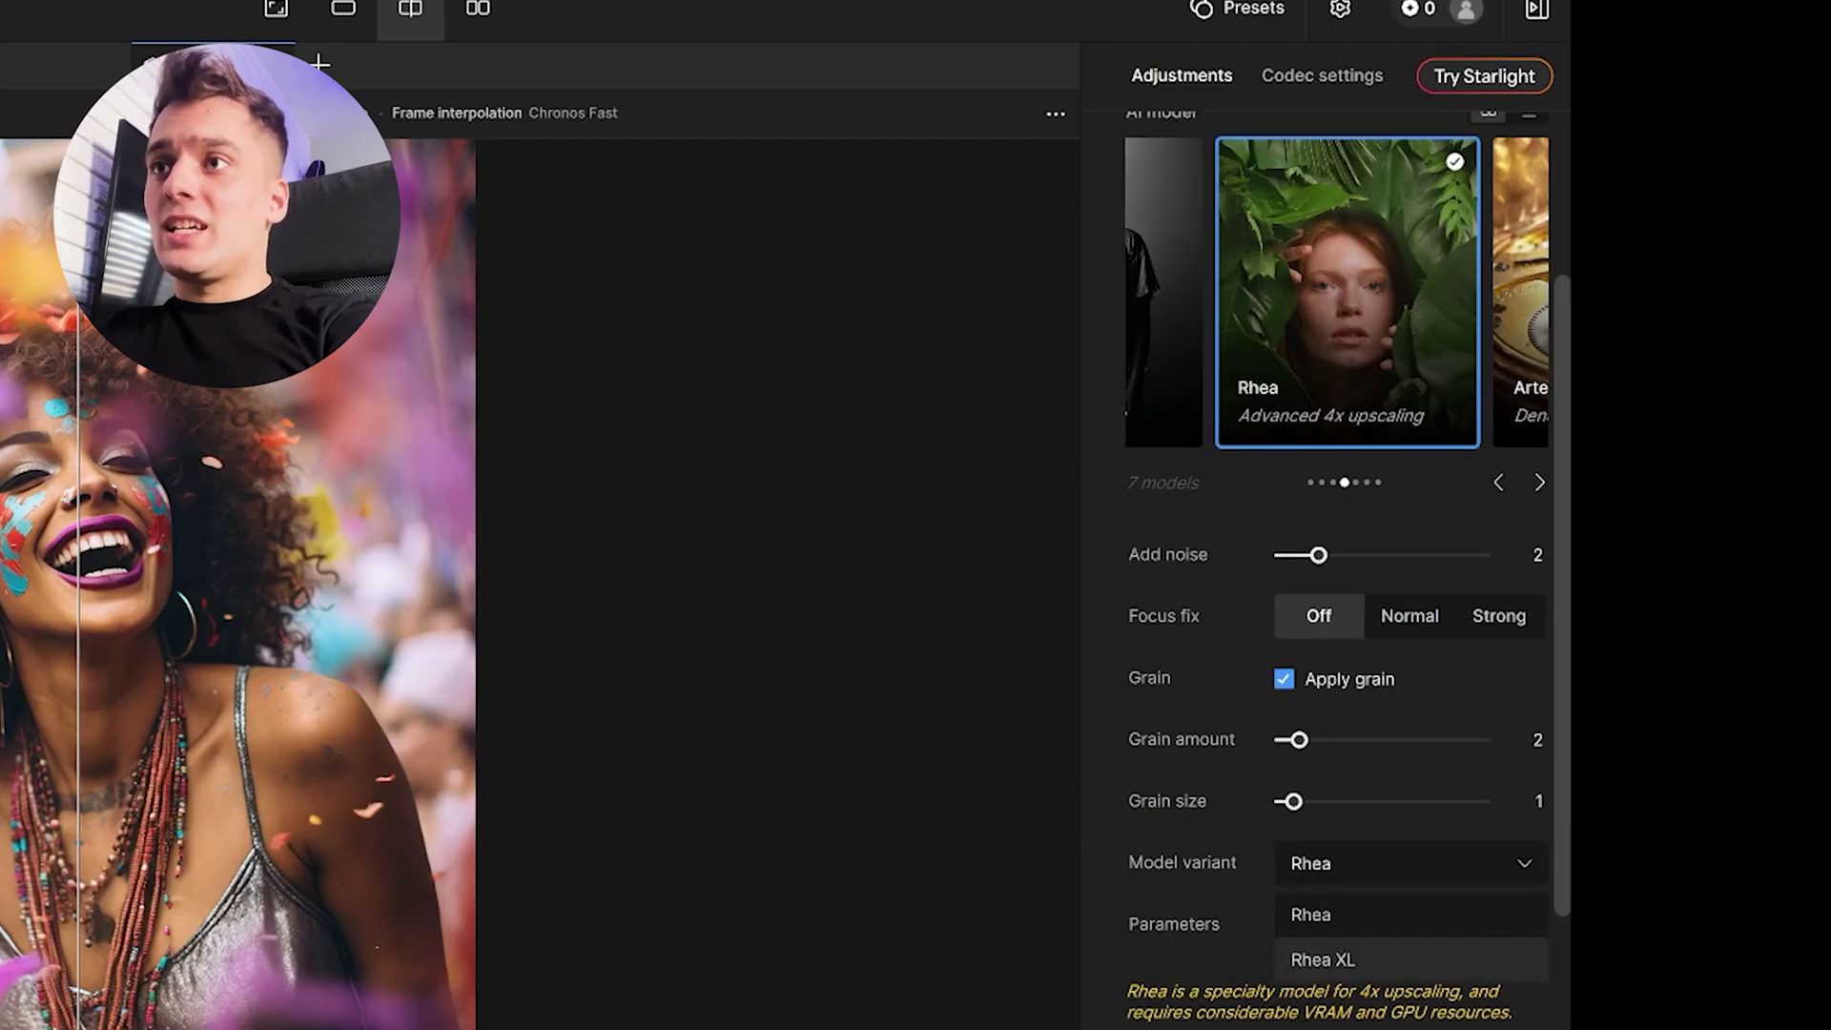
key(Return)
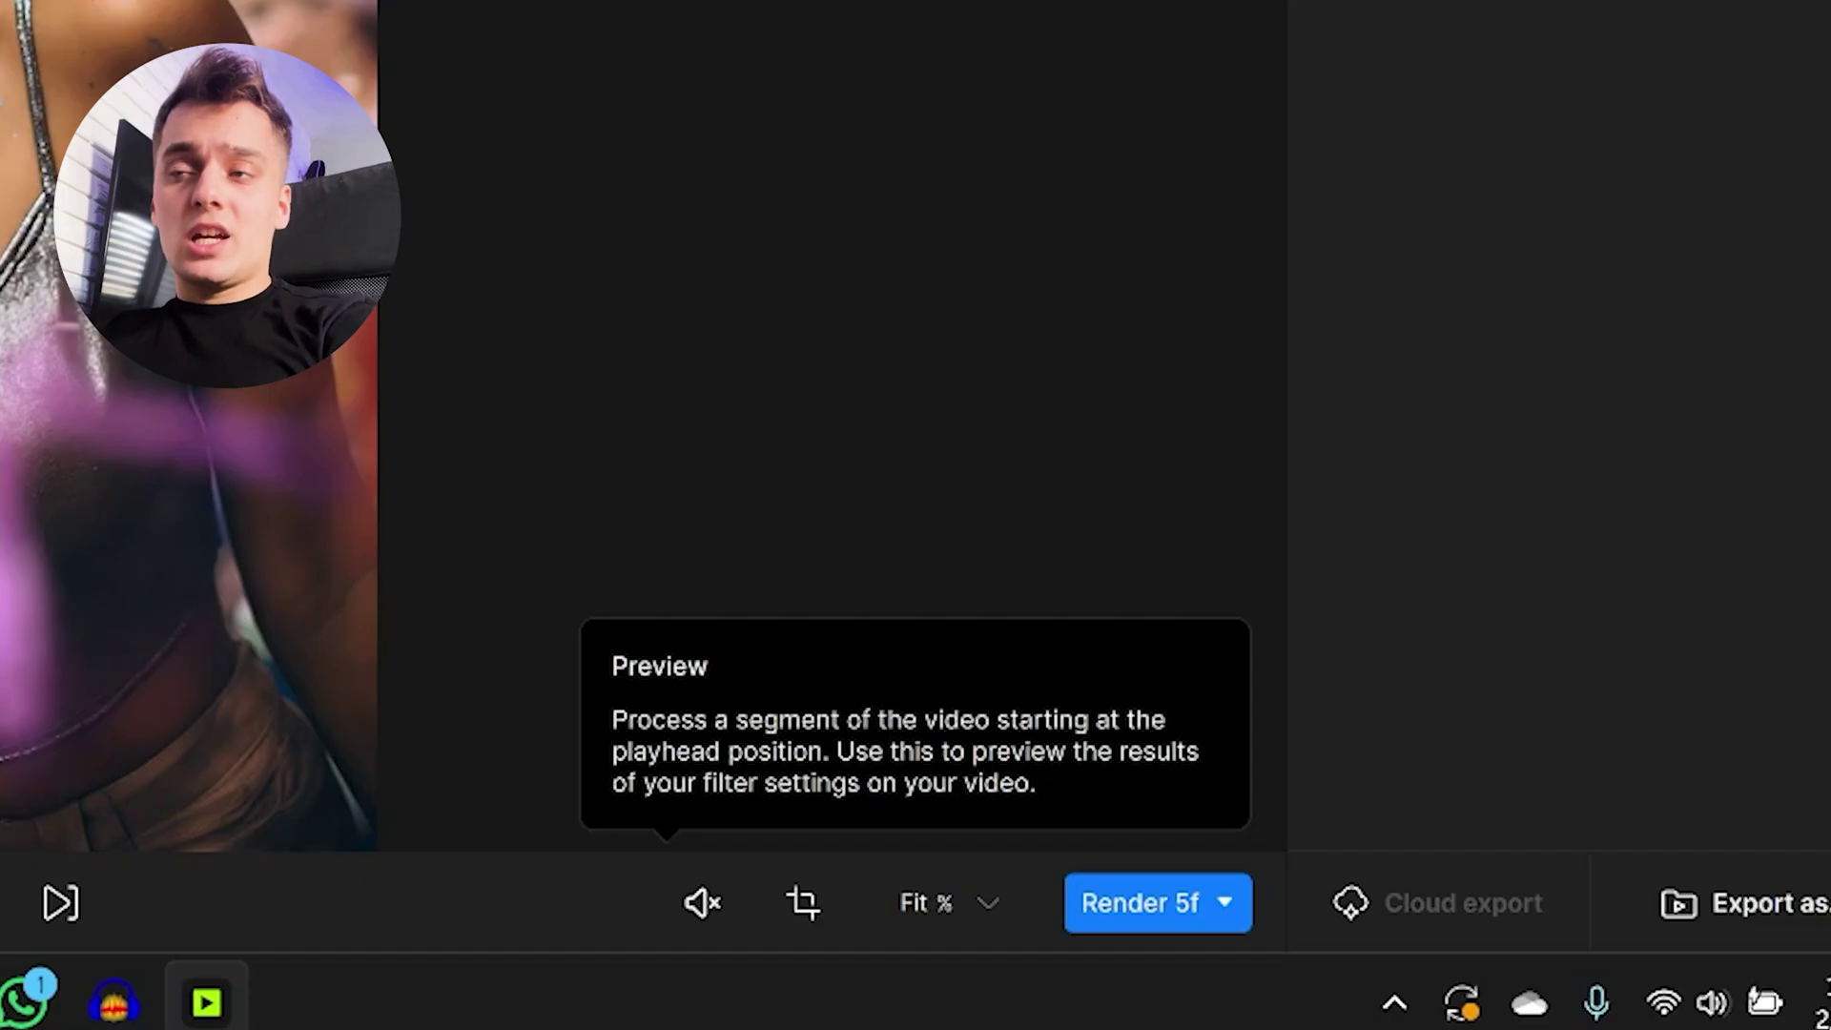
- Render a preview of the Mardi Gras clip with the 4x Rhea XL settings
click(1139, 904)
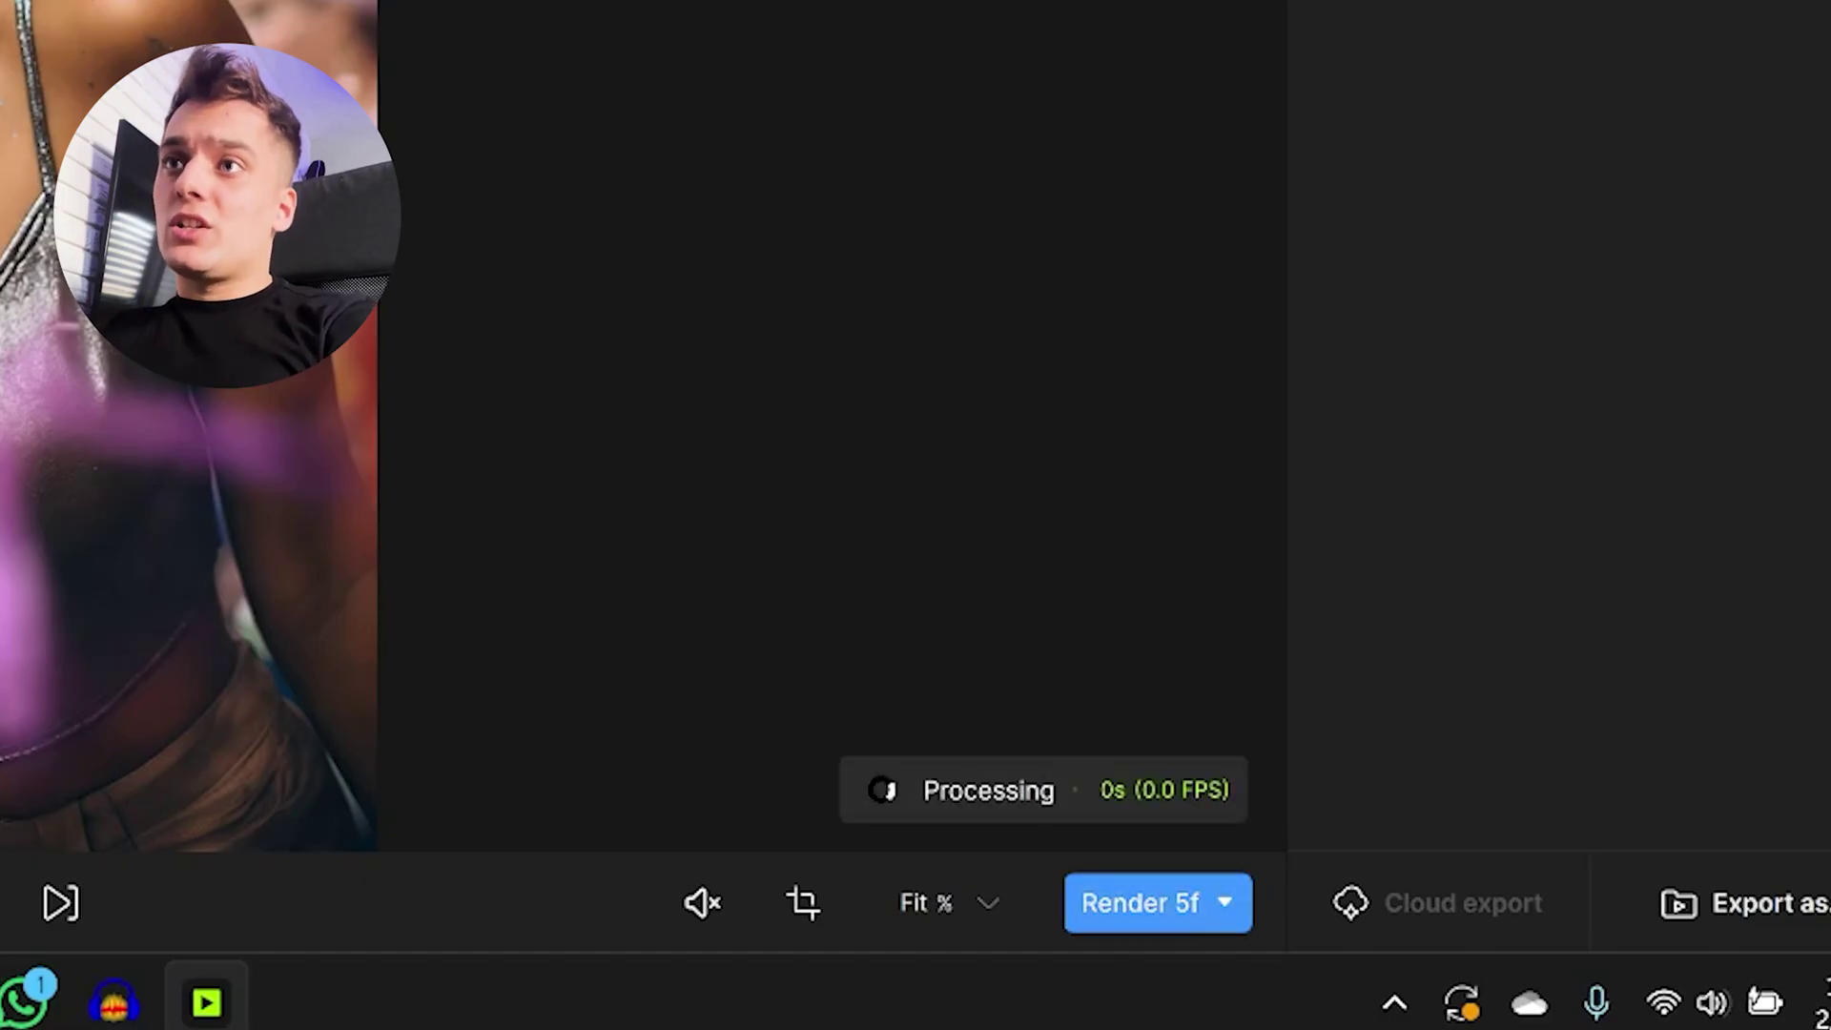